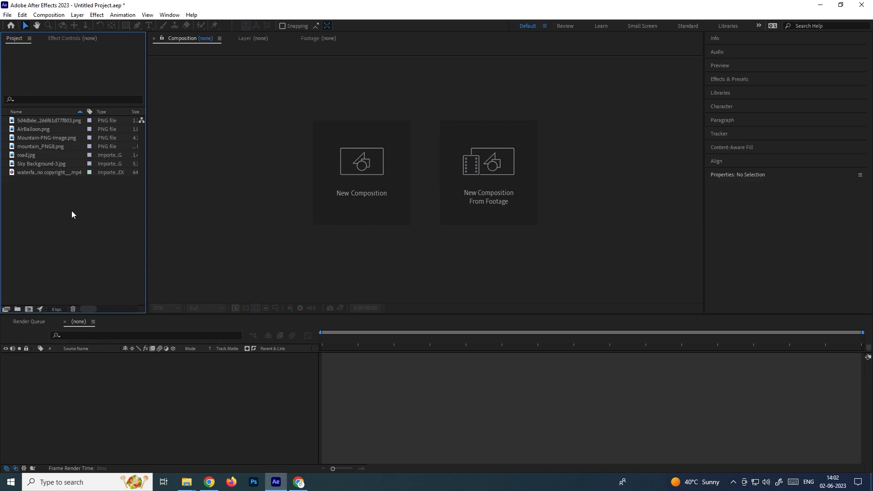
- Create a 1920x1080 composition named MattePainting at 29.97 fps with a duration of 0;00;15;18
left_click(48, 14)
left_click(68, 28)
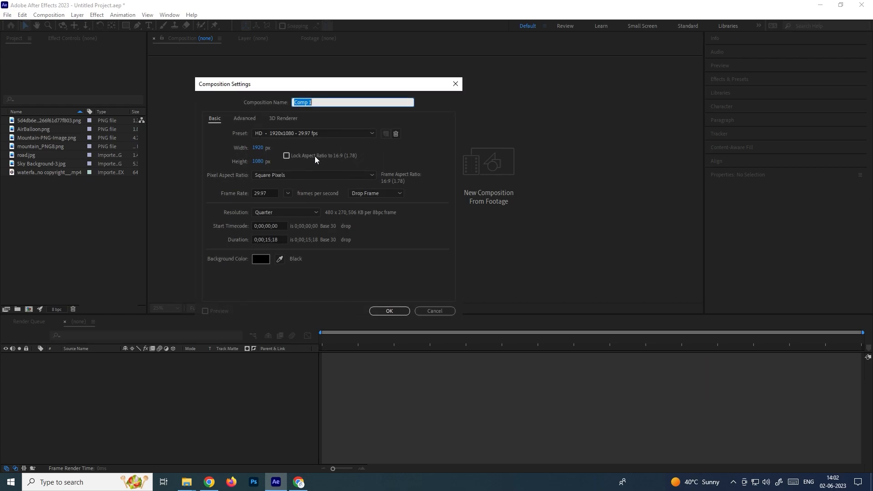
left_click(314, 156)
left_click(388, 308)
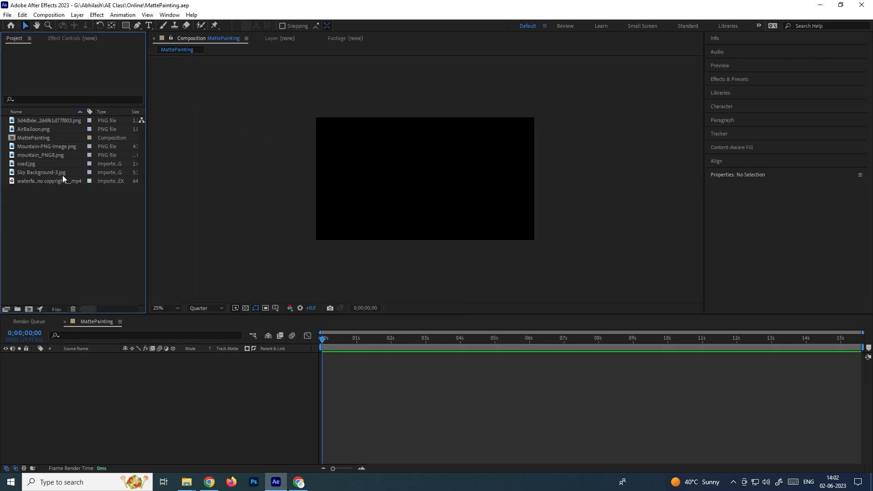
left_click(50, 154)
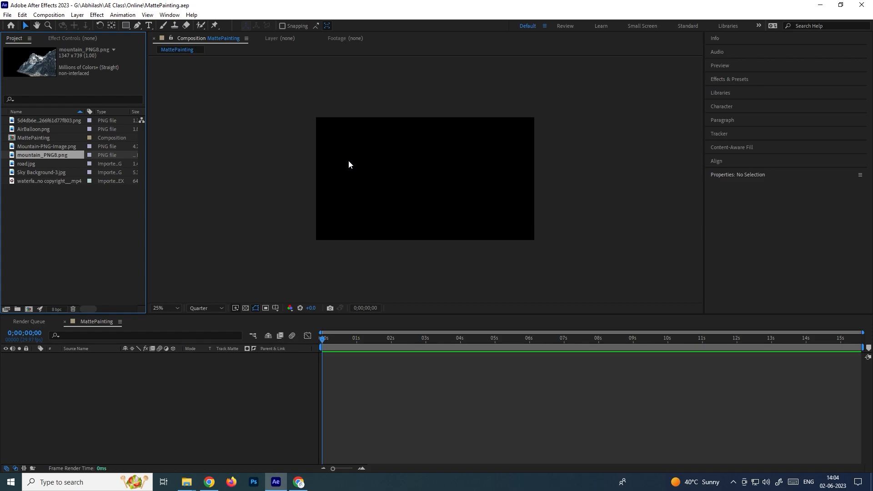
left_click(98, 238)
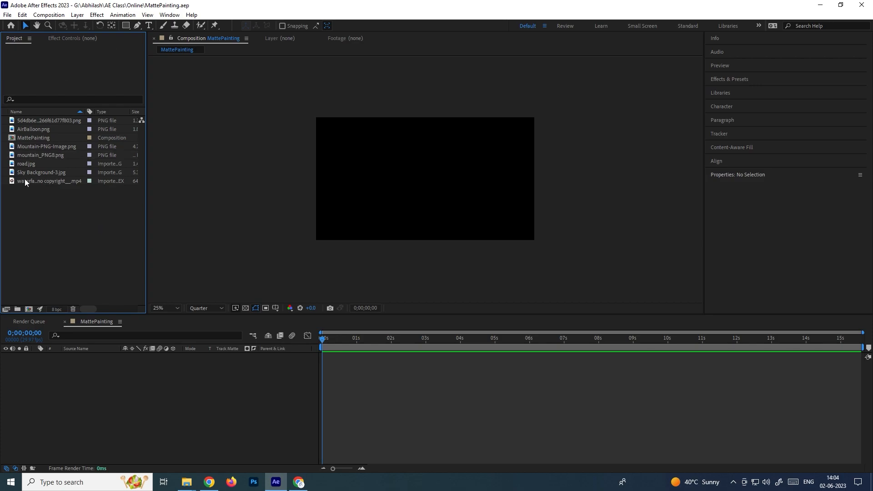
left_click(83, 177)
left_click(48, 172)
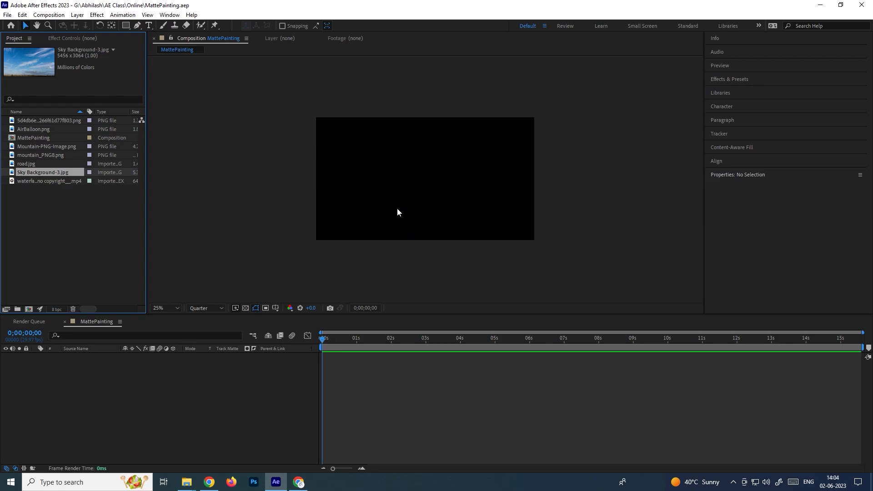
- Add road.jpg to the MattePainting composition as a layer and select it
left_click(50, 163)
left_click_drag(40, 166, 127, 377)
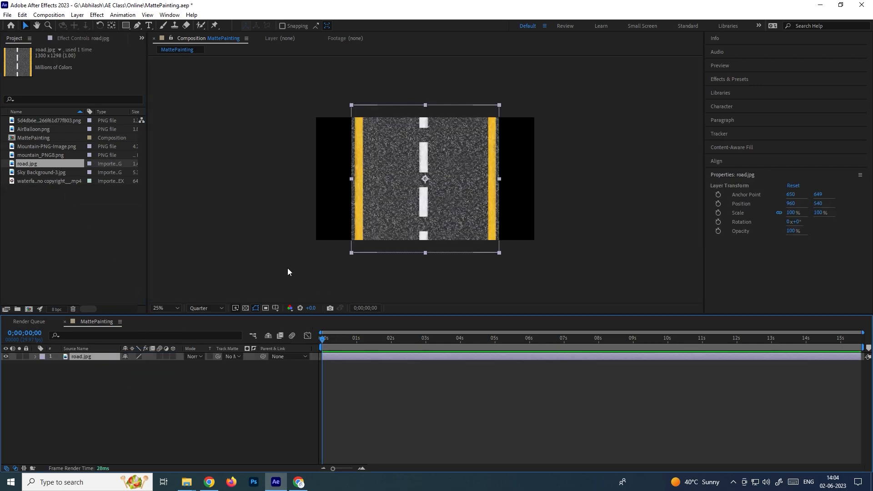
left_click(111, 381)
left_click(97, 357)
- Create a two-node camera layer with the 28mm preset
left_click(77, 14)
mouse_move(100, 25)
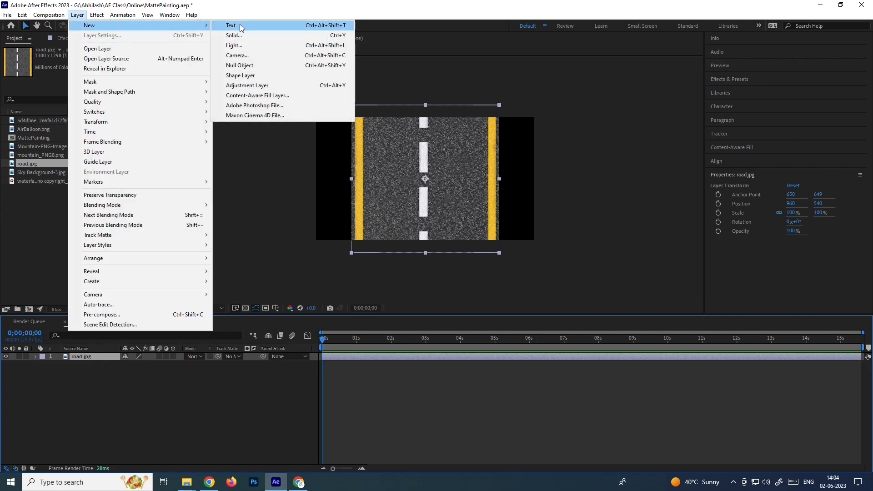
left_click(239, 55)
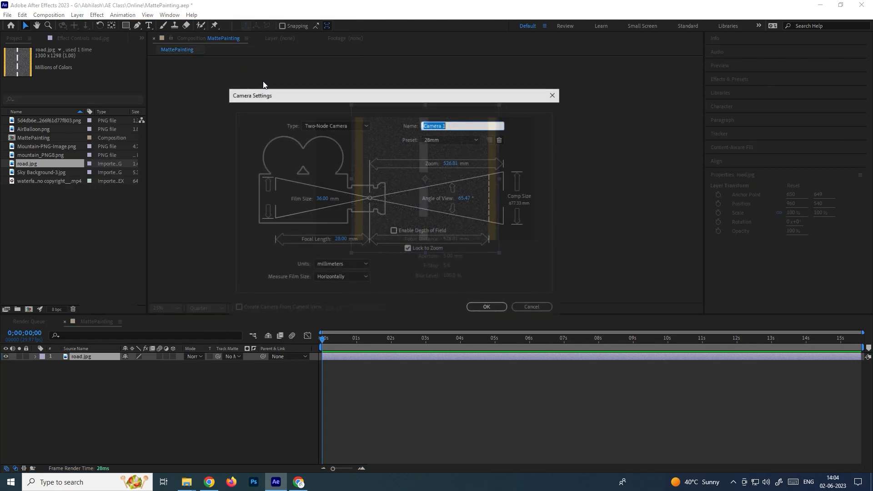
left_click(487, 308)
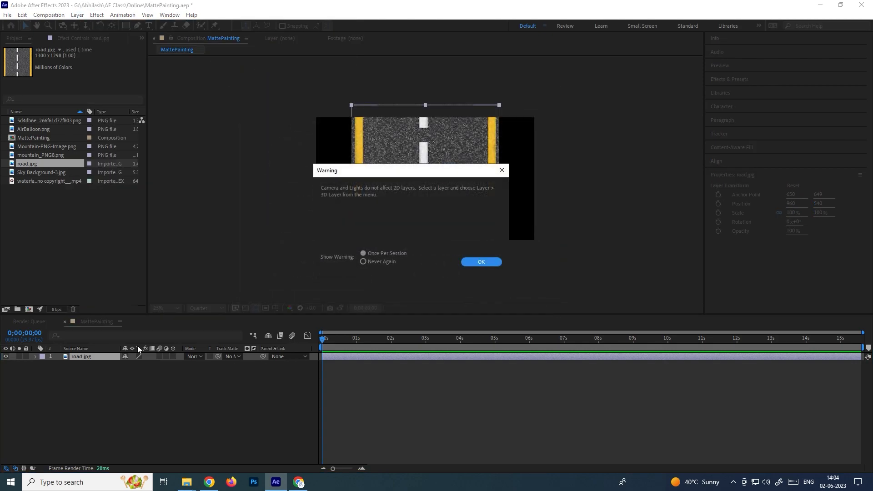
left_click(481, 263)
- Orbit the camera around the 2D road layer, comparing the result in a two-view layout before restoring the single view
left_click(63, 25)
left_click_drag(459, 202, 450, 199)
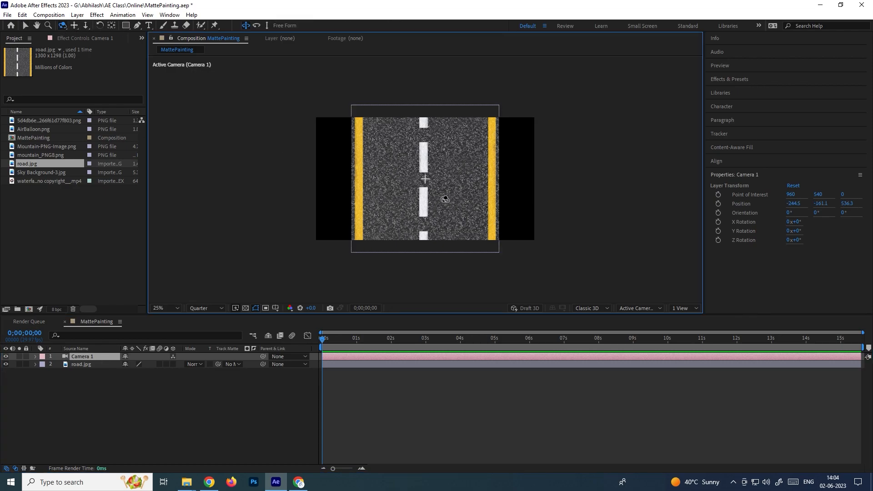
left_click(697, 309)
left_click(691, 334)
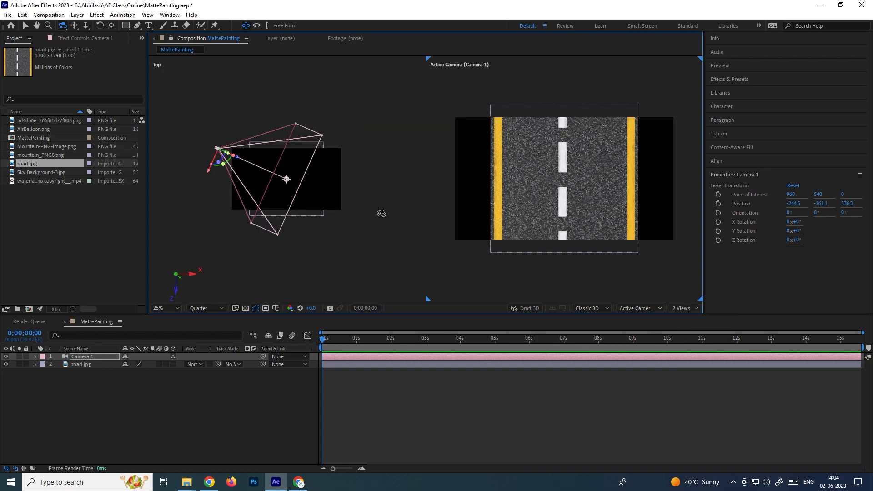
left_click_drag(582, 207, 569, 182)
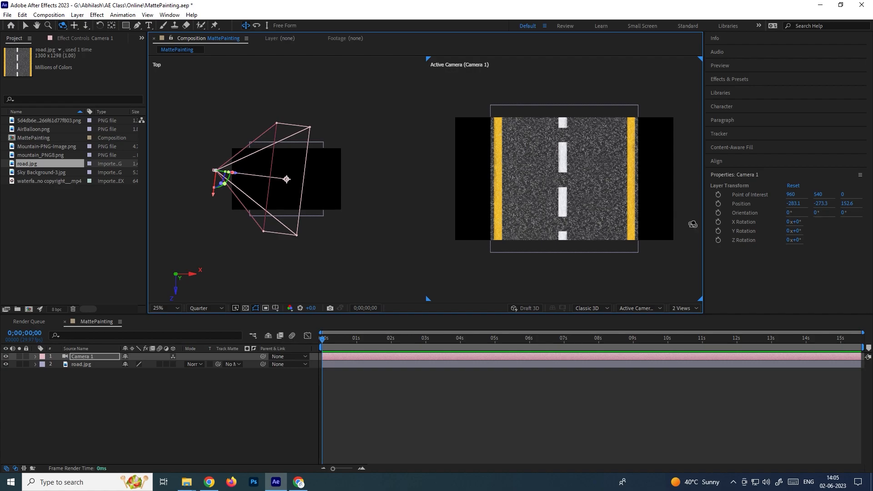
left_click(694, 308)
left_click(687, 317)
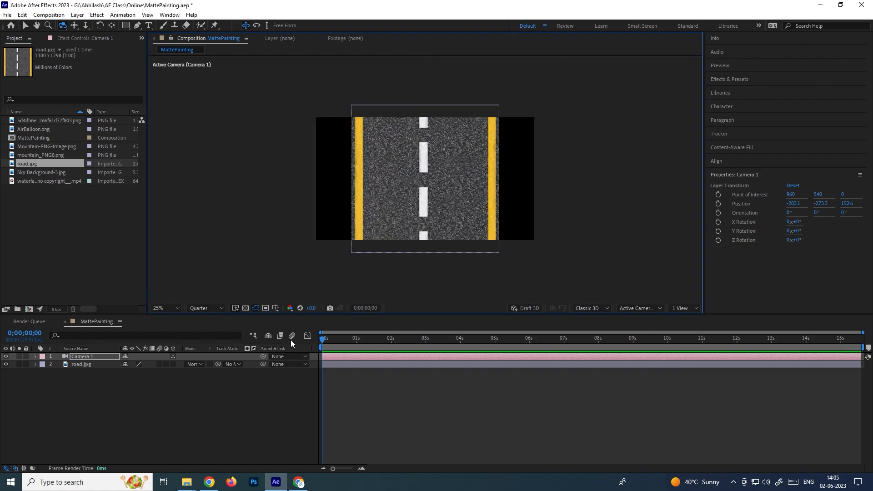
- Turn road.jpg into a 3D layer and orbit the camera around it to see the road in perspective
left_click(102, 366)
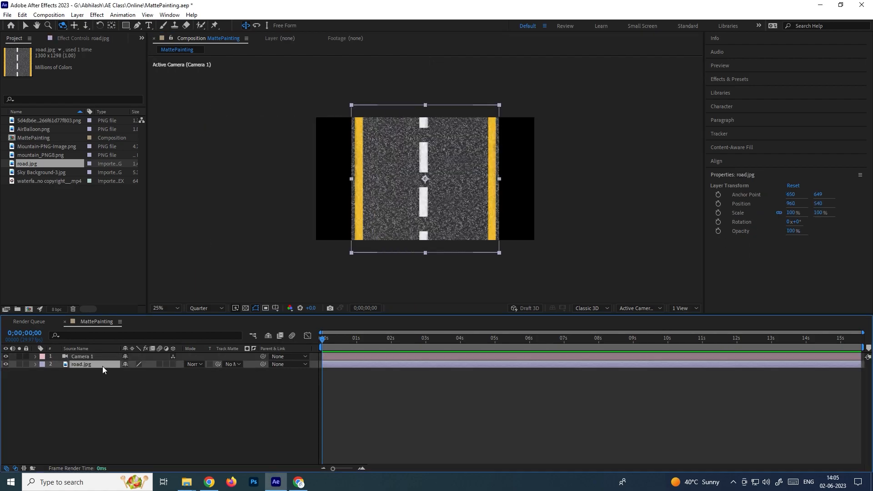
left_click(173, 364)
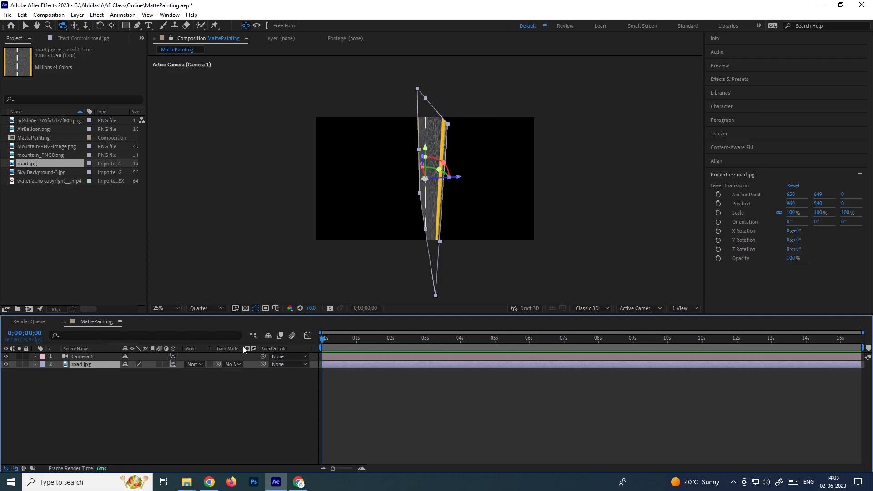
left_click(91, 357)
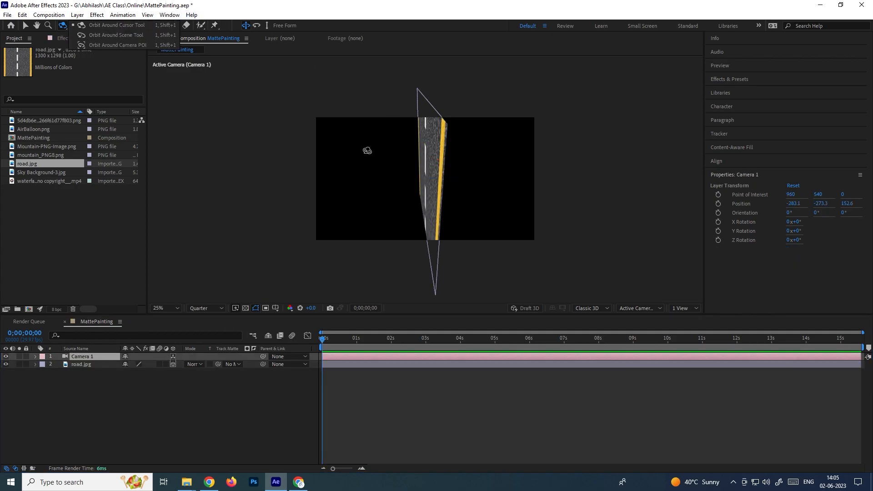
left_click_drag(420, 176, 559, 220)
left_click_drag(523, 185, 505, 191)
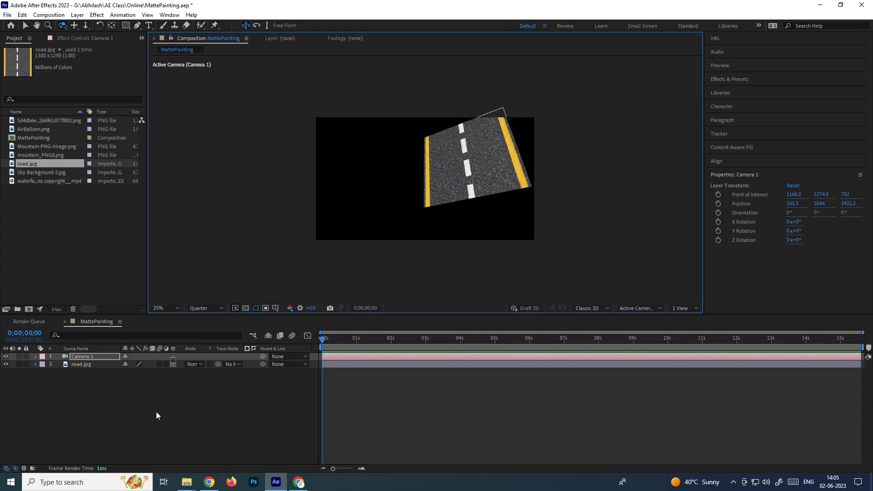
- Delete the Camera 1 layer from the composition
left_click(102, 412)
left_click(90, 356)
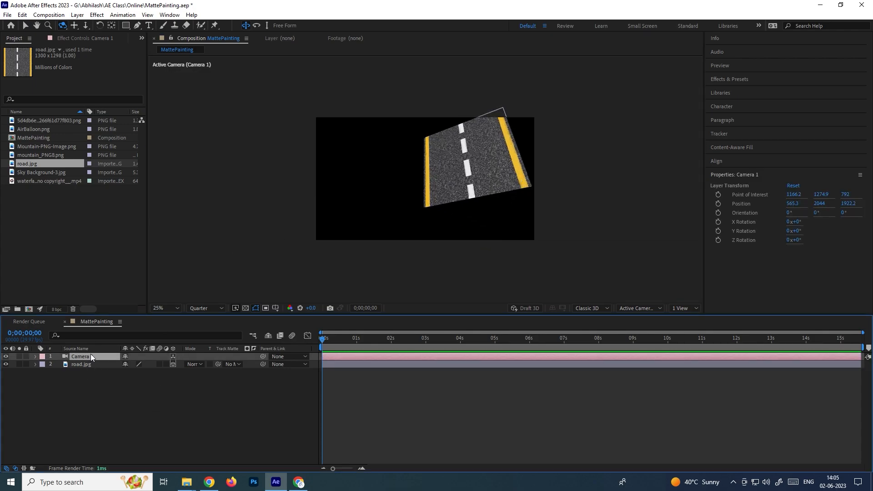
key("Delete")
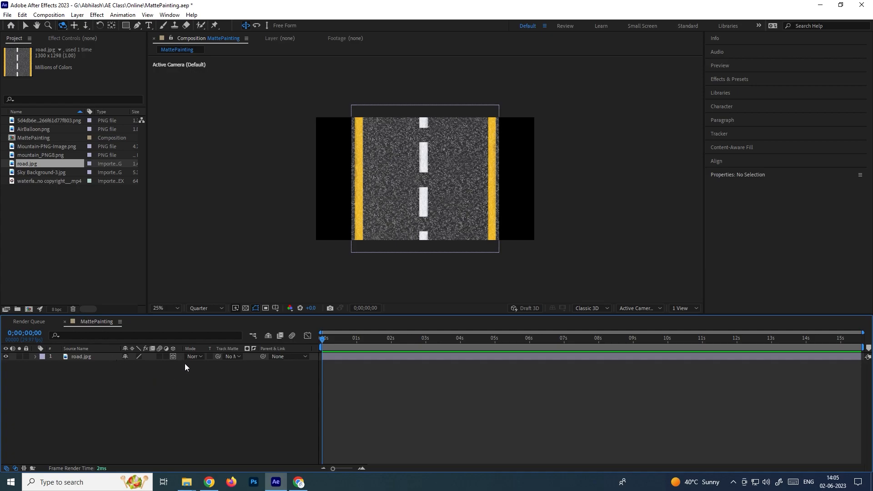
- Keep road.jpg as a 3D layer and lay it flat by setting its X Rotation to 90°
left_click(174, 357)
left_click(173, 357)
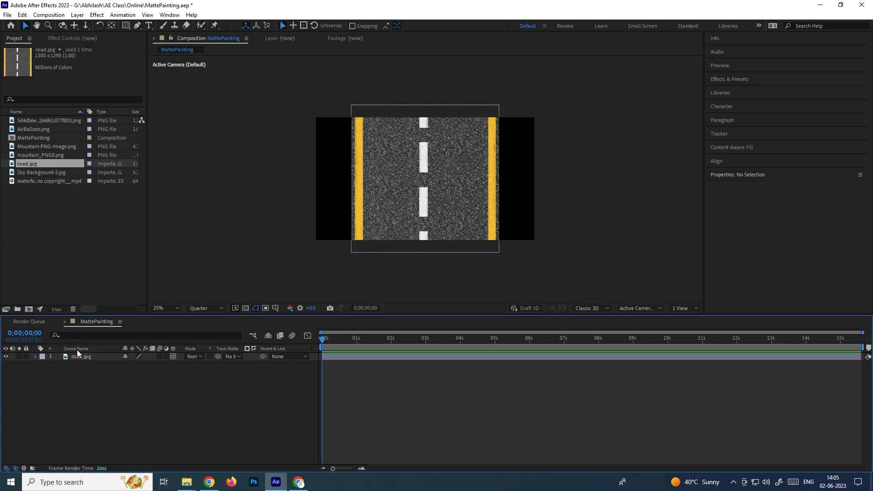
left_click(97, 358)
key("r")
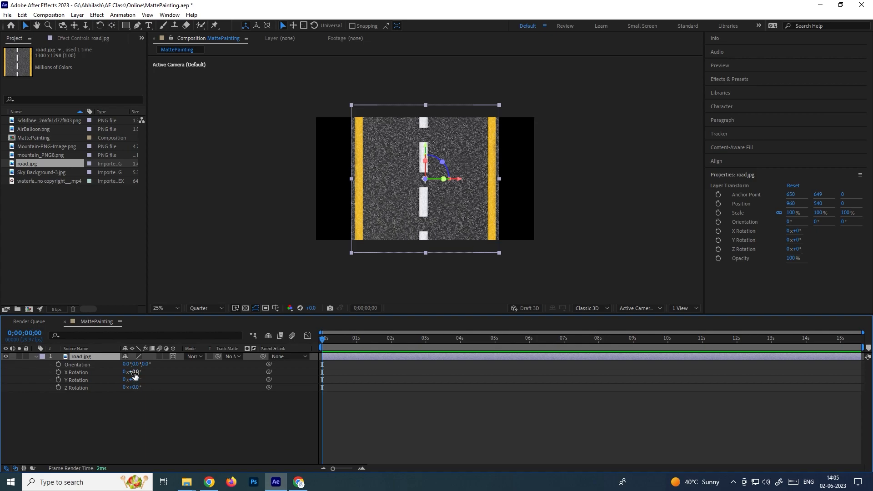
left_click_drag(133, 372, 136, 372)
left_click(135, 372)
type("90")
key("Return")
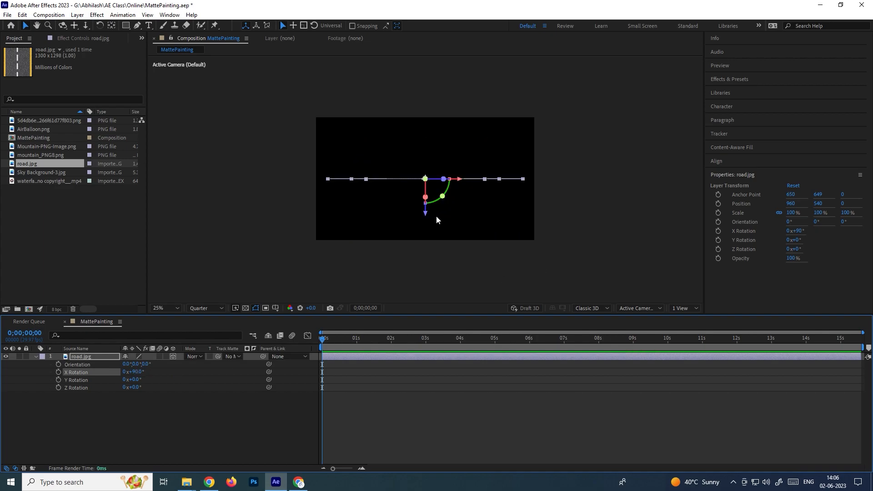
- Lower the flat road to the bottom of the frame at a Y position of about 964 and collapse its properties
left_click_drag(425, 214, 427, 265)
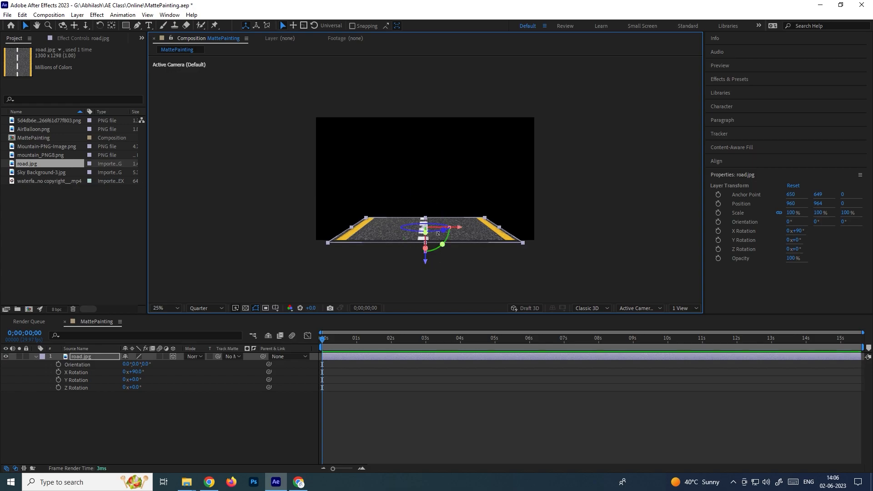
left_click(464, 252)
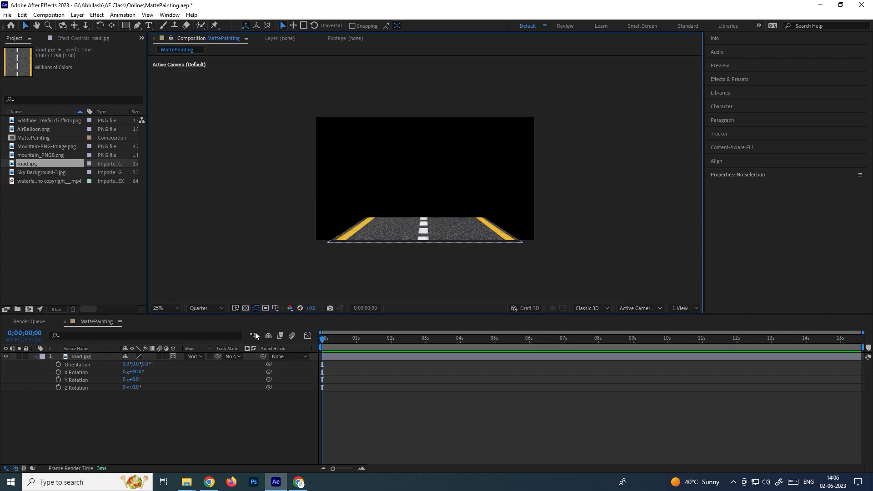
left_click(420, 234)
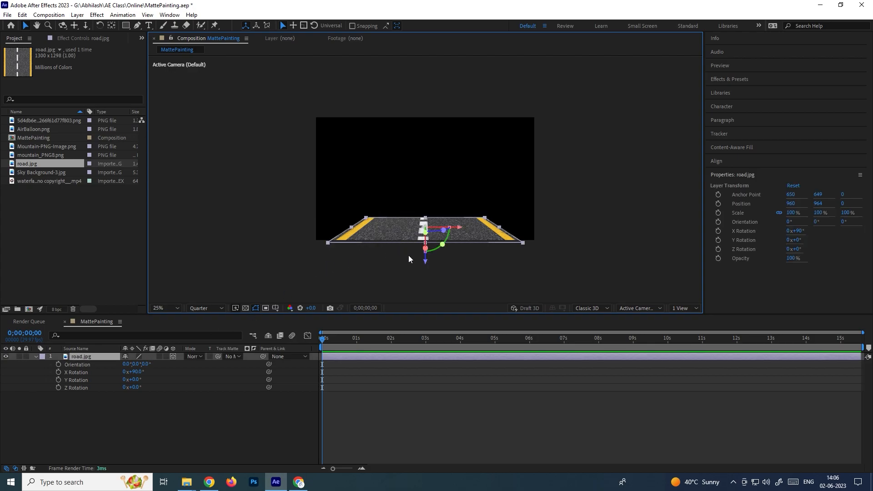
left_click(465, 269)
left_click(426, 234)
left_click(36, 356)
left_click(92, 384)
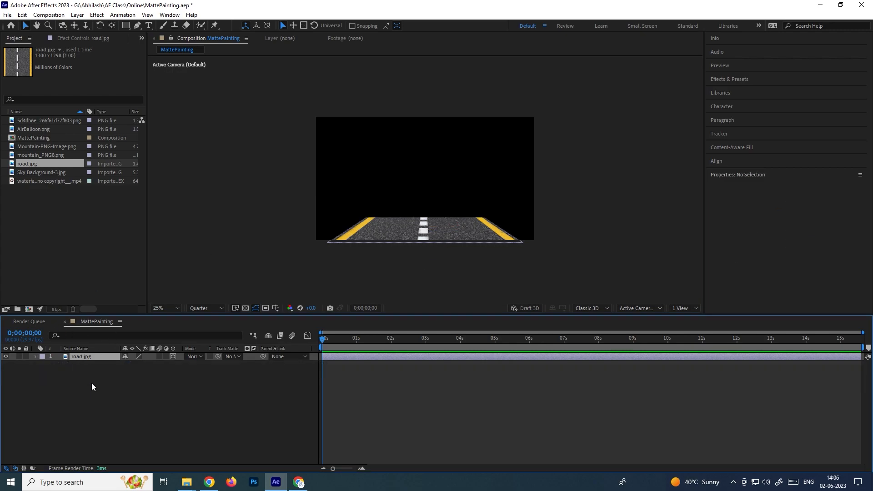
- Duplicate the road.jpg layer and show the composition in two views, Top and Active Camera
left_click(83, 360)
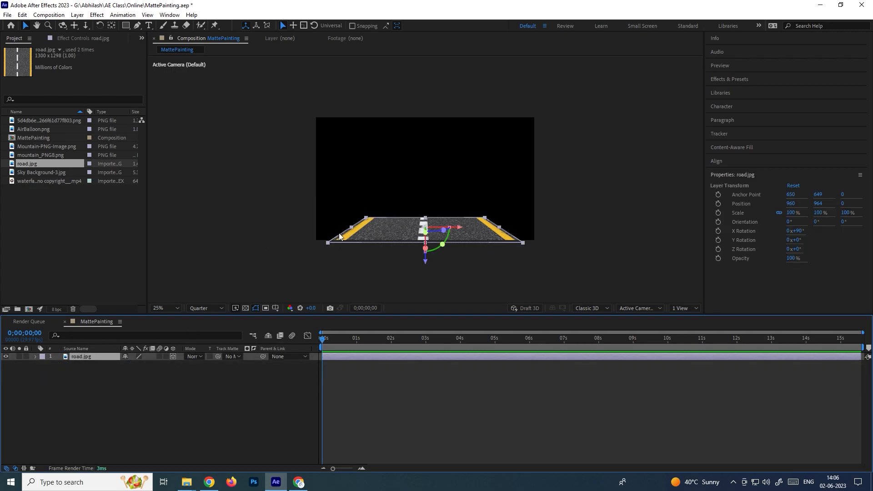
key("ctrl+d")
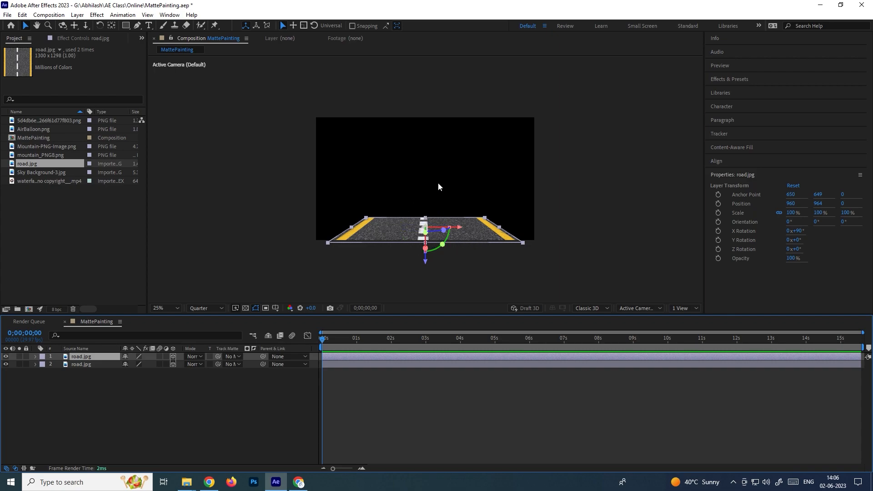
left_click(682, 308)
left_click(694, 326)
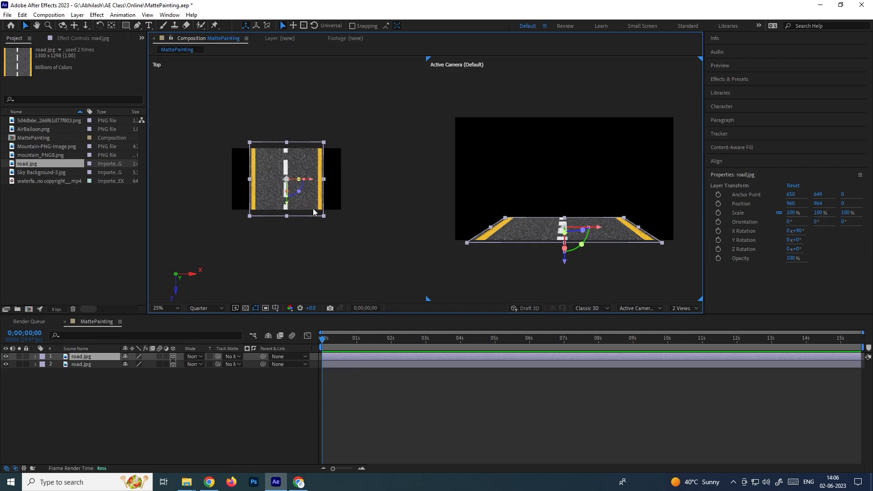
- Move the duplicate road back in the Top view to a Z position of about 1330, extending the first road
left_click_drag(317, 267, 317, 184)
scroll(306, 208, "up", 1)
scroll(375, 207, "up", 1)
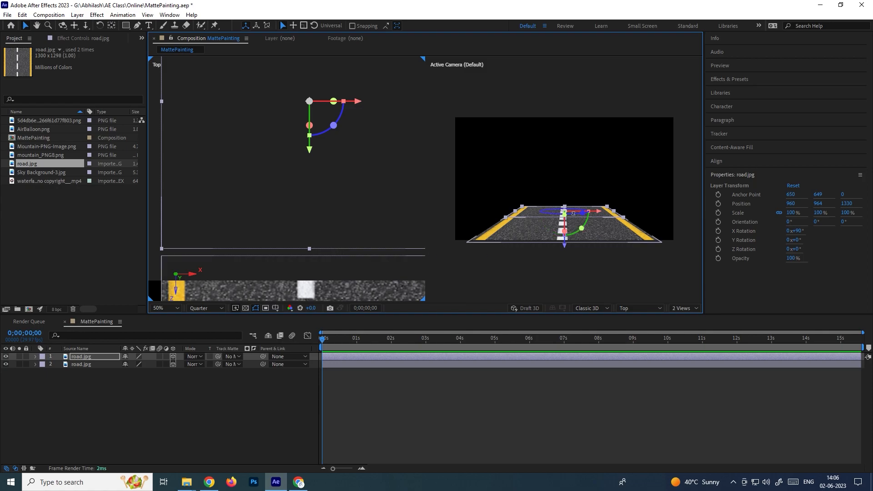
scroll(558, 222, "up", 1)
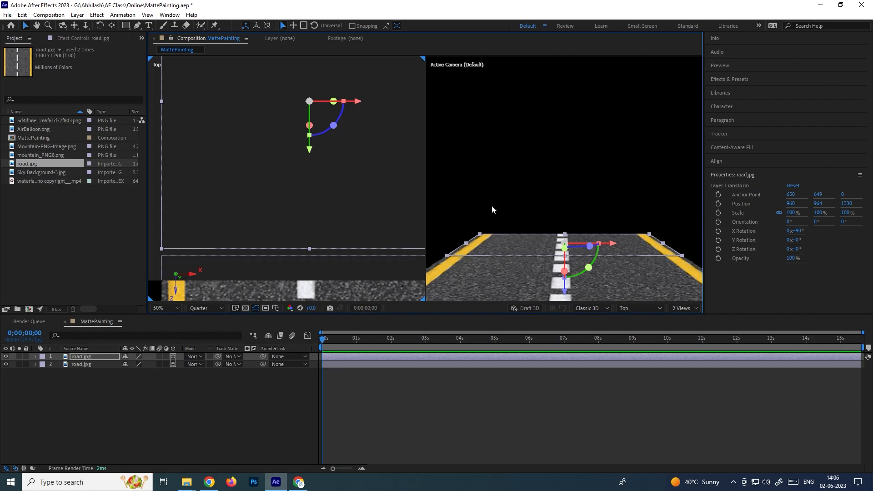
scroll(492, 209, "down", 1)
left_click(112, 386)
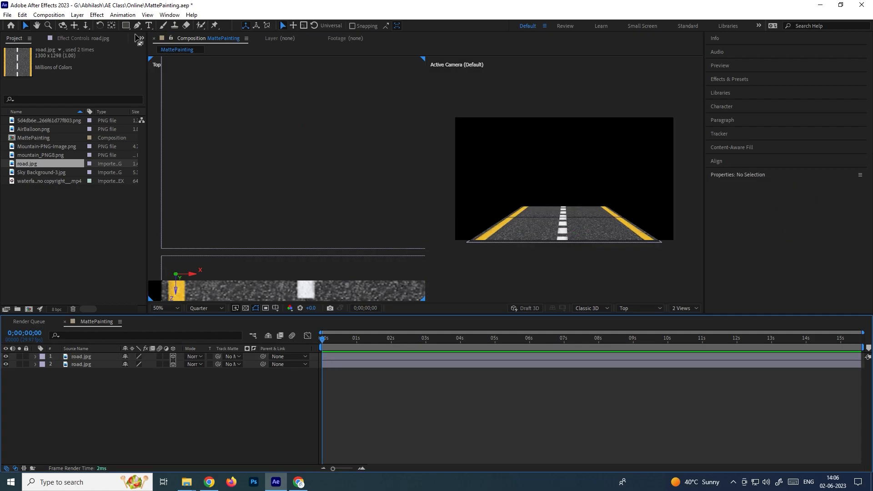
- Create a two-node camera layer named Camera 1 with the 28mm preset and select it
left_click(78, 15)
mouse_move(86, 25)
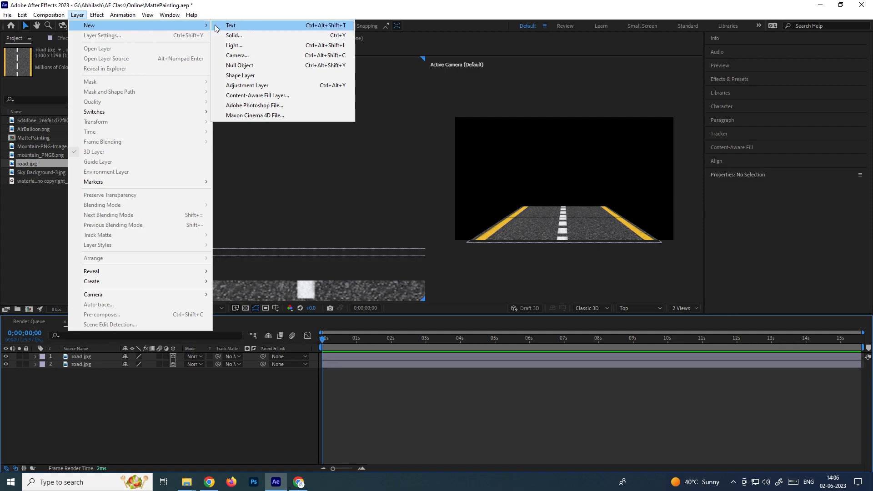
left_click(234, 55)
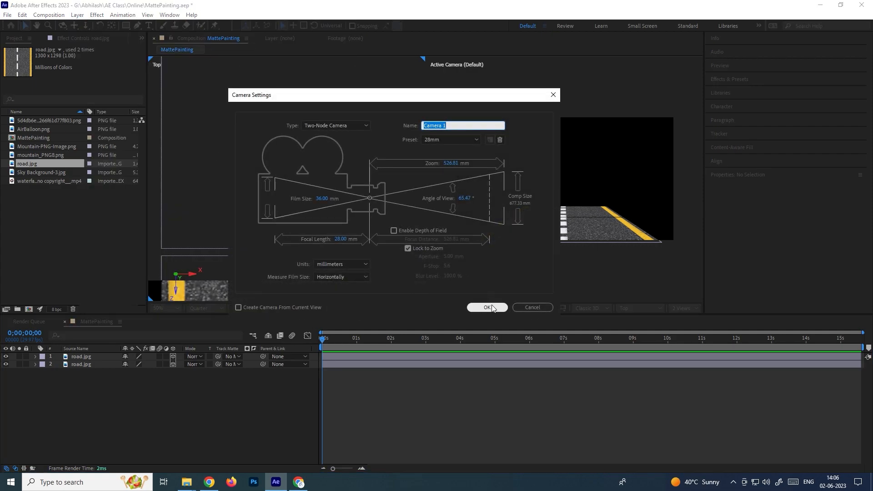
left_click(492, 306)
left_click(102, 357)
scroll(321, 196, "down", 2)
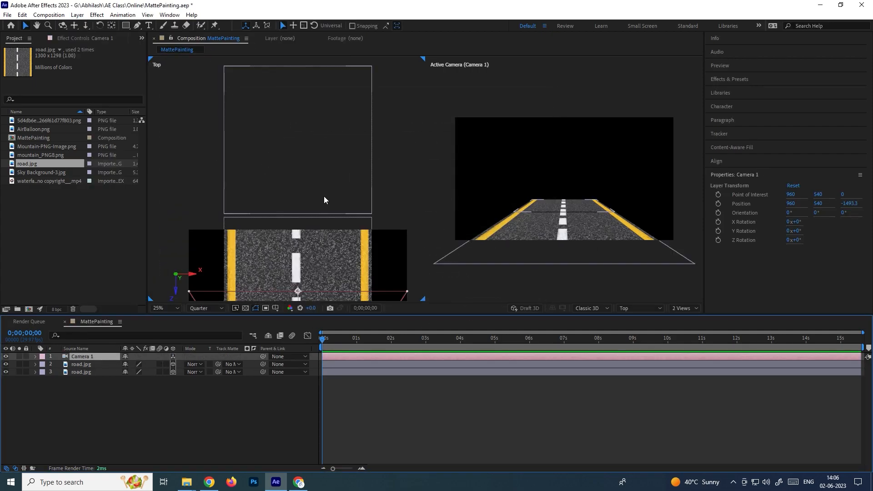
- Move Camera 1 forward in the Top view to a Z position of about -549
scroll(325, 200, "down", 2)
left_click_drag(292, 237, 294, 187)
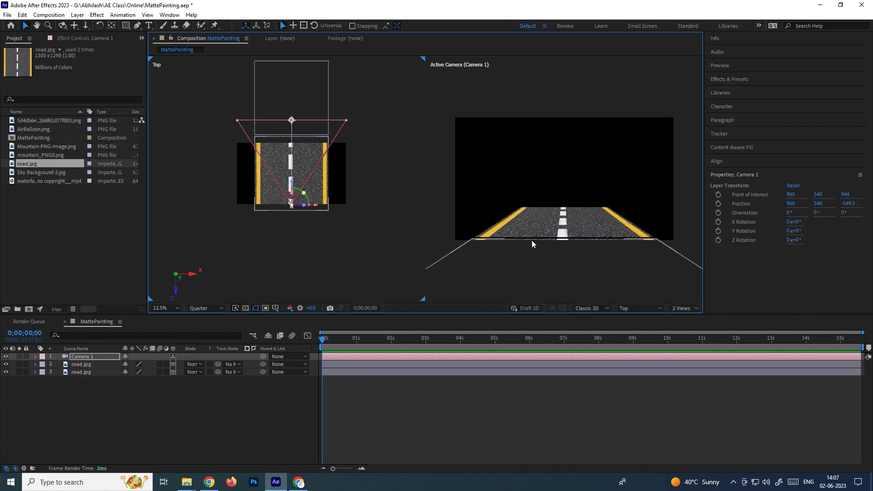
scroll(303, 148, "up", 2)
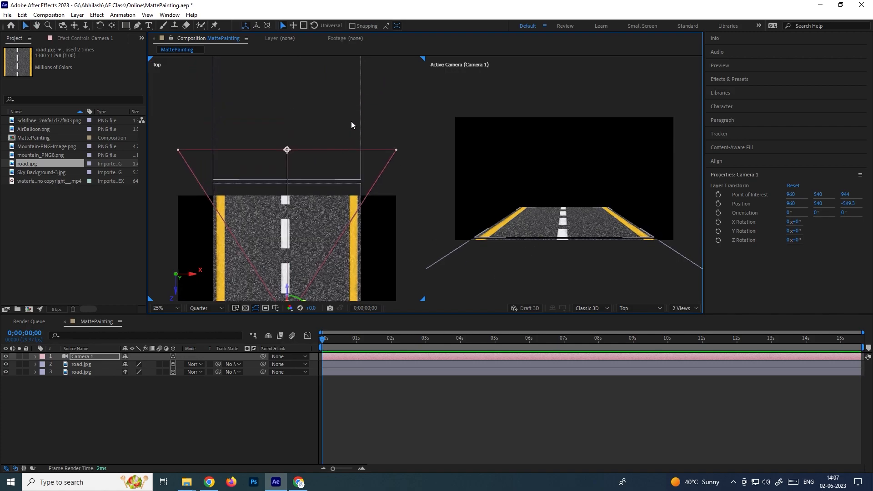
- Delete the Camera 1 layer from the composition, keeping both road layers
left_click(351, 121)
scroll(284, 181, "up", 2)
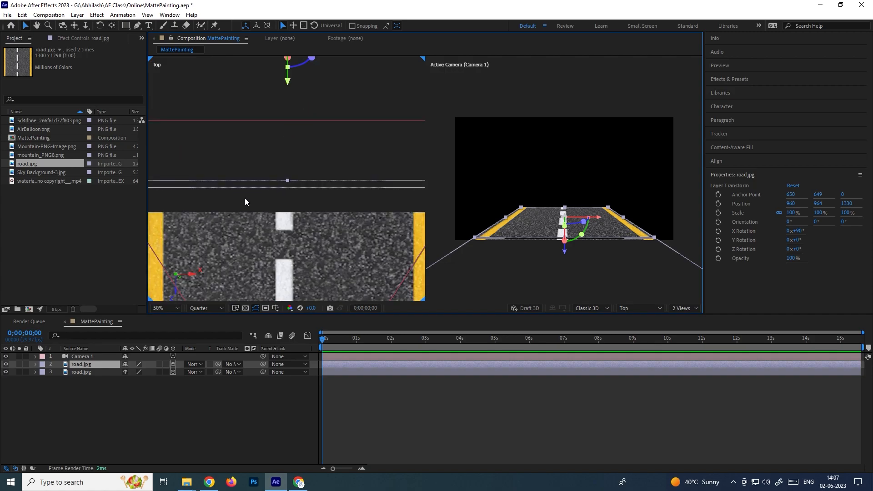
key("Delete")
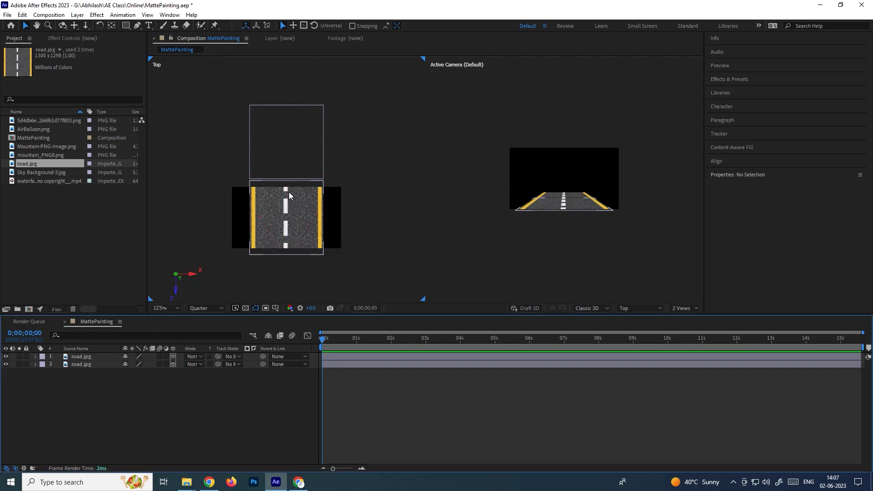
- Move the rear road.jpg layer forward in the Top view to a Z position of 1296, closing the gap to the front road
scroll(290, 193, "up", 2)
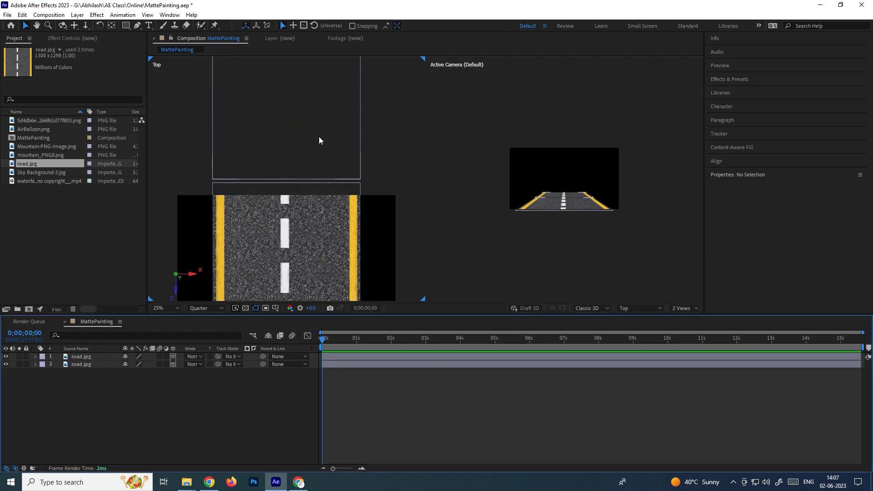
left_click(314, 139)
scroll(291, 144, "up", 2)
left_click_drag(309, 171, 367, 218)
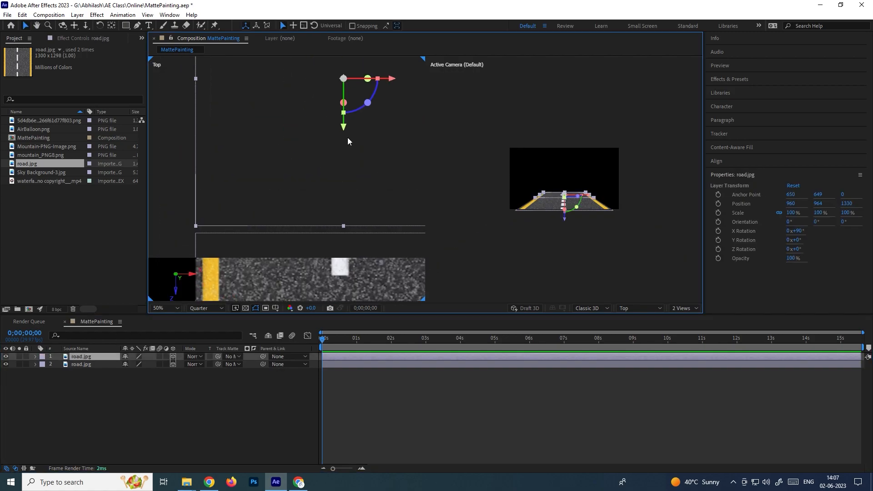
left_click_drag(342, 131, 343, 139)
scroll(361, 172, "down", 2)
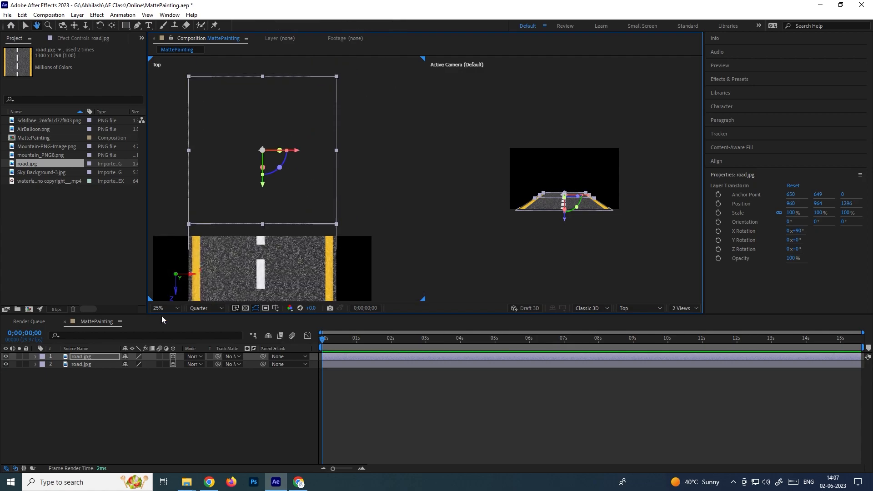
- Duplicate both road.jpg layers and move the copies back in the Top view so the road extends farther into the distance
left_click(96, 384)
left_click_drag(100, 377, 97, 357)
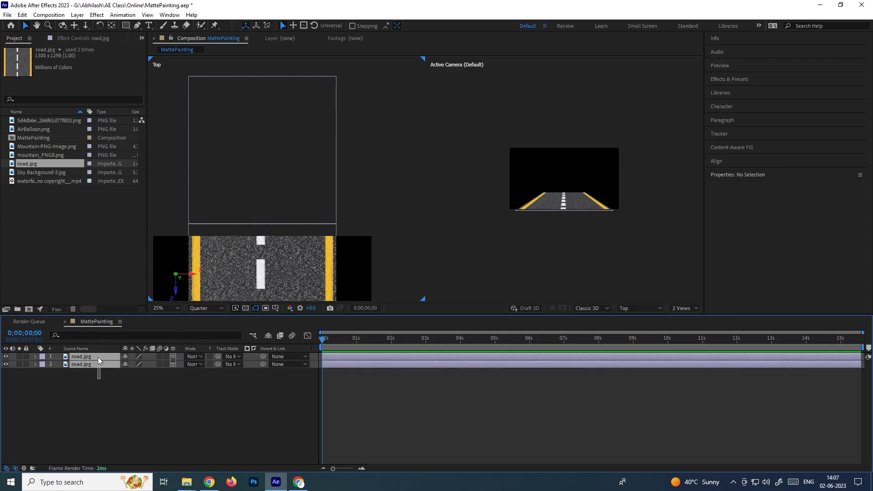
key("ctrl+d")
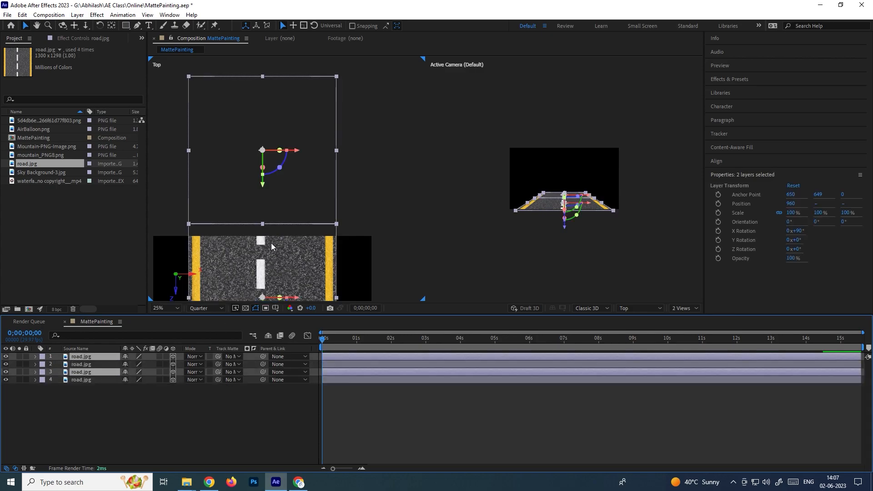
key("comma")
left_click_drag(275, 244, 275, 239)
left_click(628, 209)
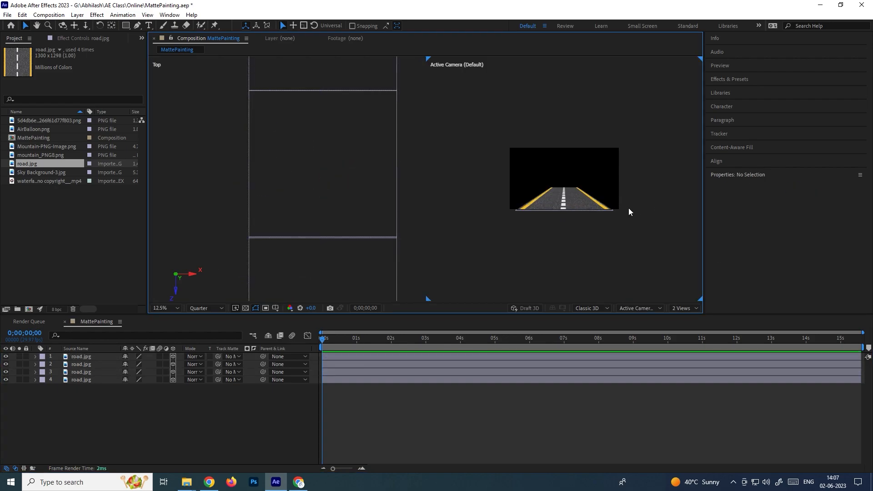
key("period")
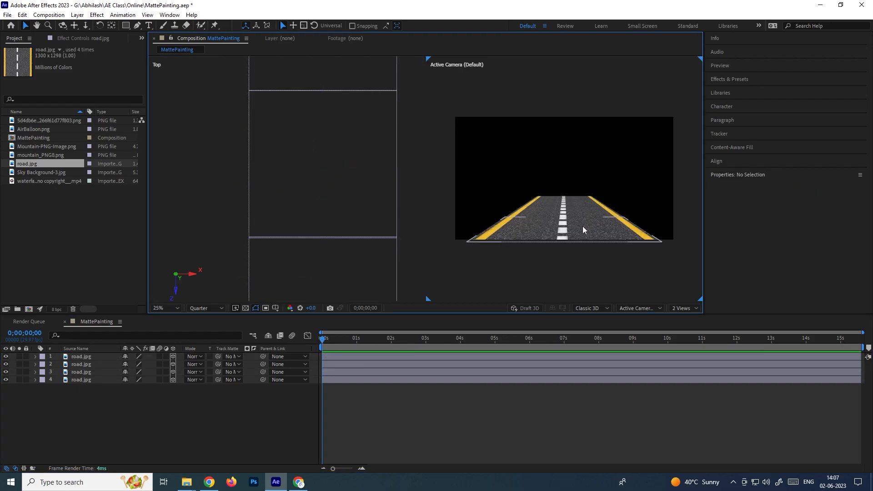
left_click_drag(561, 201, 532, 189)
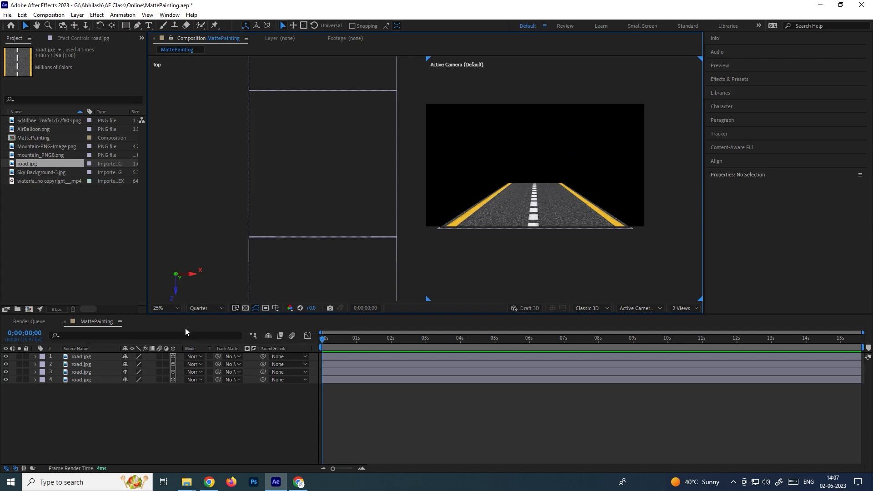
left_click(105, 400)
left_click(34, 214)
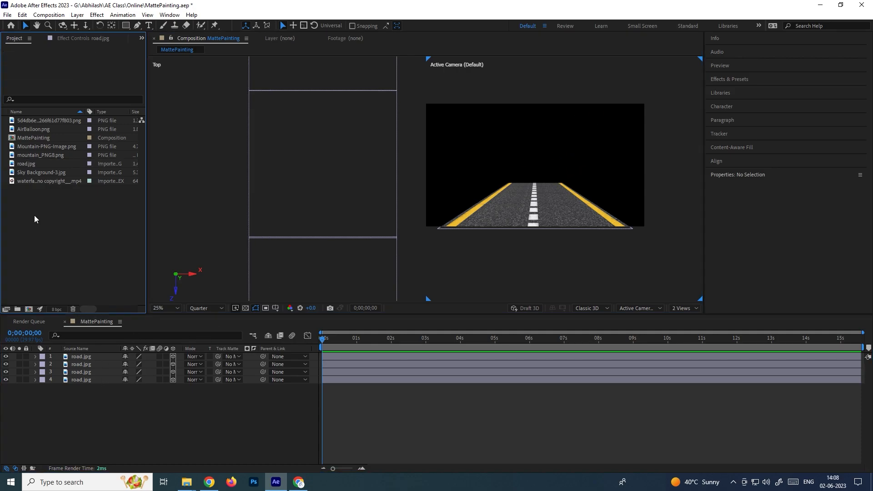
left_click(34, 155)
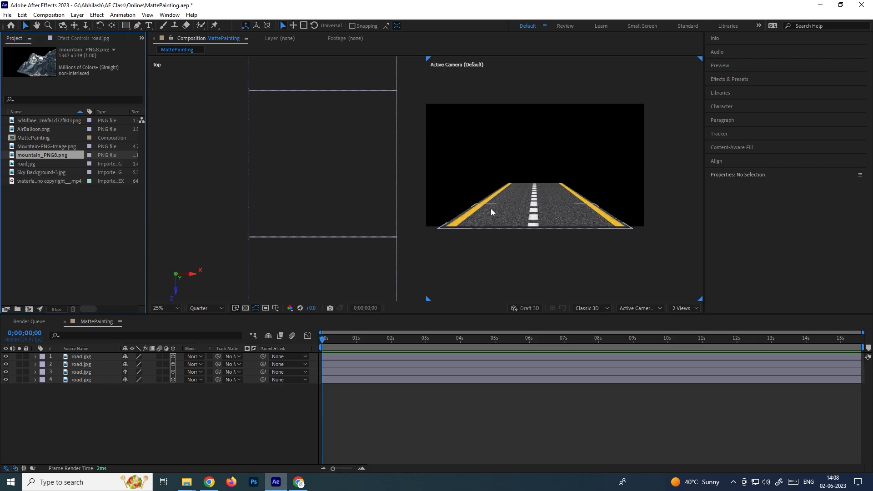
left_click_drag(121, 399, 96, 359)
left_click(101, 405)
left_click_drag(130, 405, 89, 358)
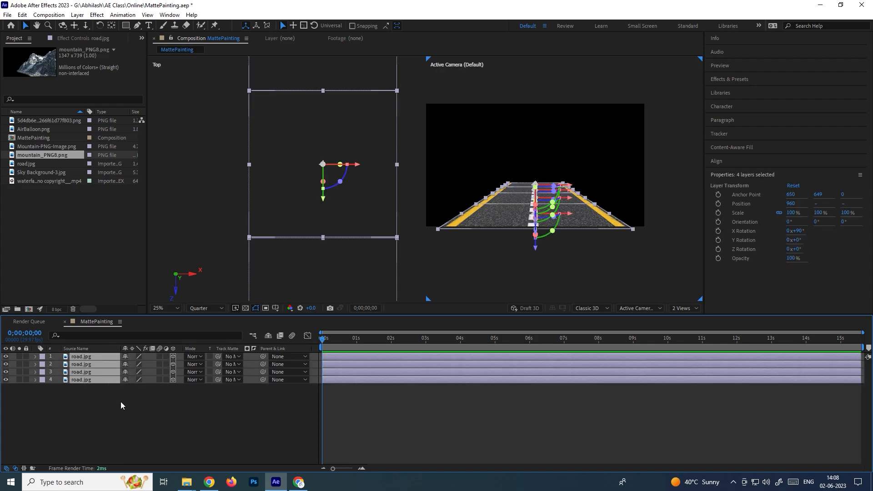
left_click(121, 402)
left_click_drag(133, 411, 89, 356)
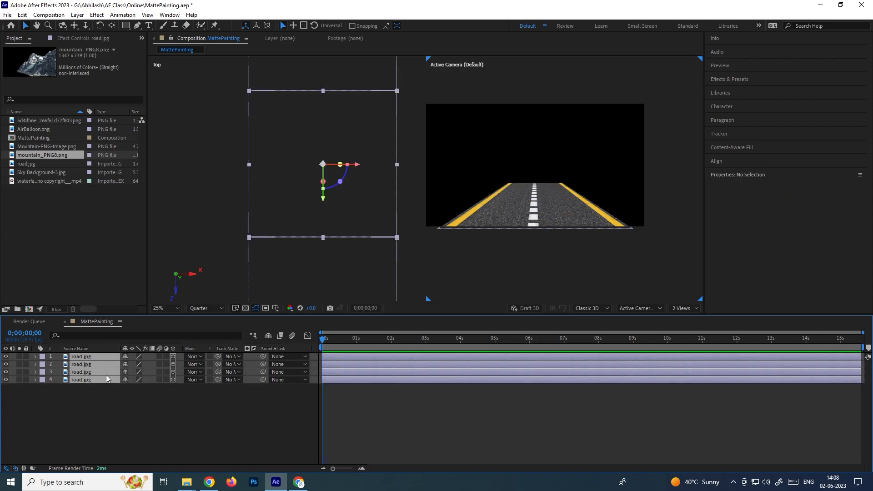
left_click(114, 396)
mouse_move(99, 389)
left_mouse_down()
mouse_move(99, 356)
mouse_move(88, 365)
mouse_move(94, 375)
left_mouse_up()
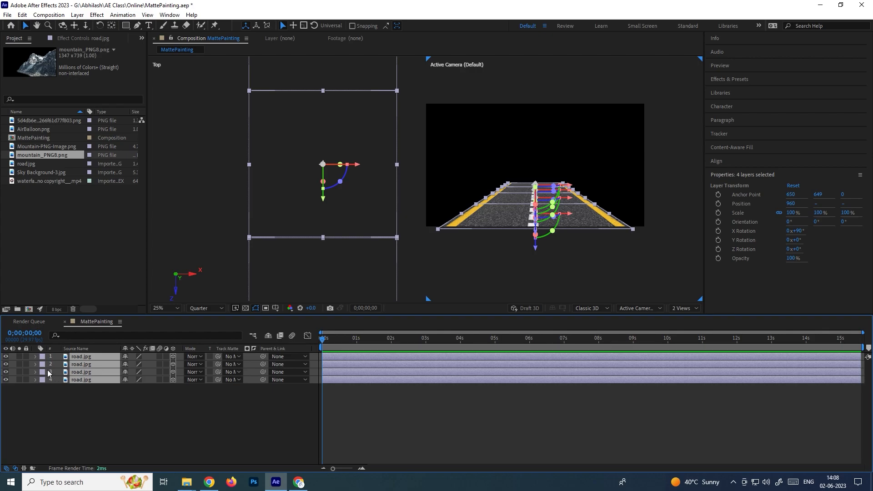
- Turn the visibility of all four road.jpg layers off and on again
left_click_drag(6, 357, 6, 380)
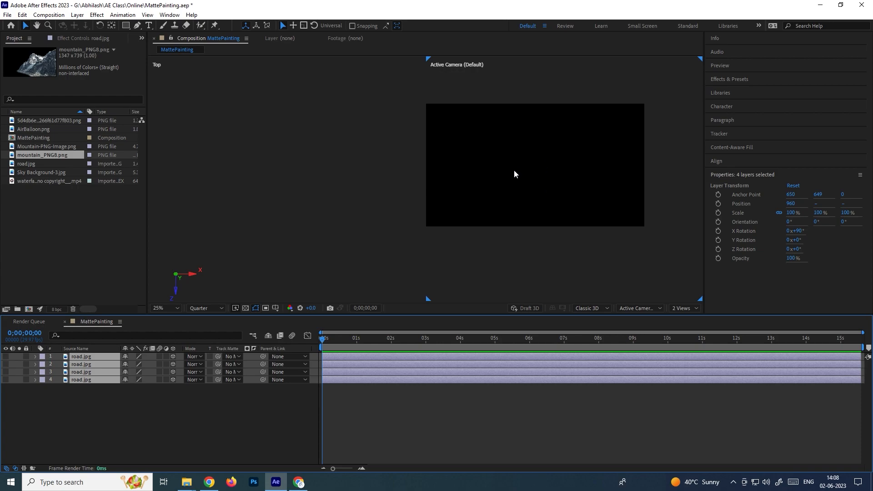
left_click_drag(6, 357, 6, 380)
left_click_drag(80, 394, 89, 355)
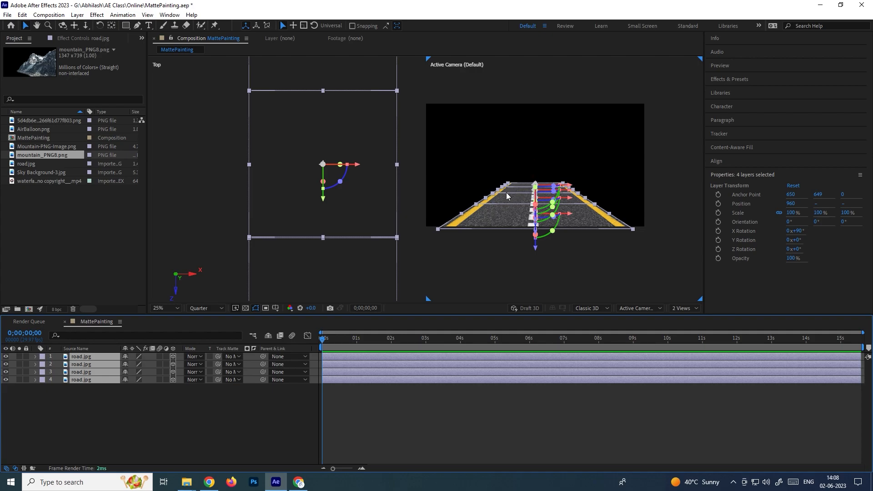
left_click(157, 394)
- Mark all four road.jpg layers as shy and hide shy layers in the timeline
left_click(121, 379)
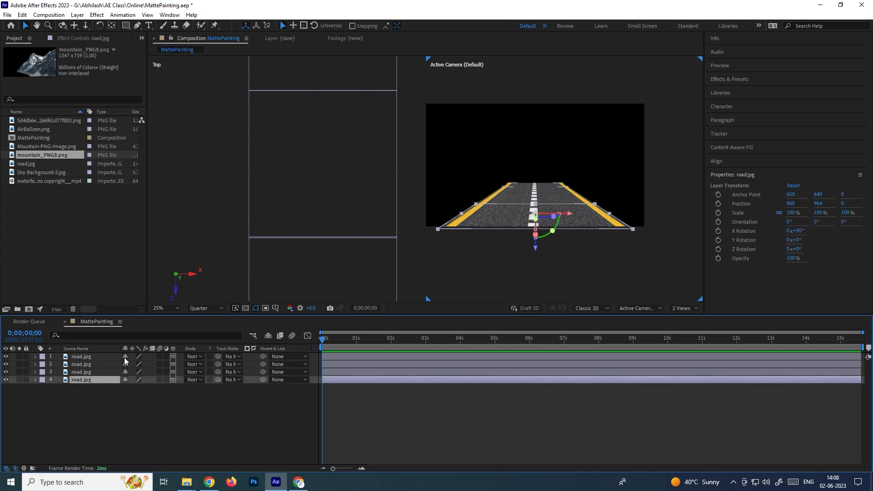
left_click(126, 364)
left_click(124, 371)
left_click(266, 336)
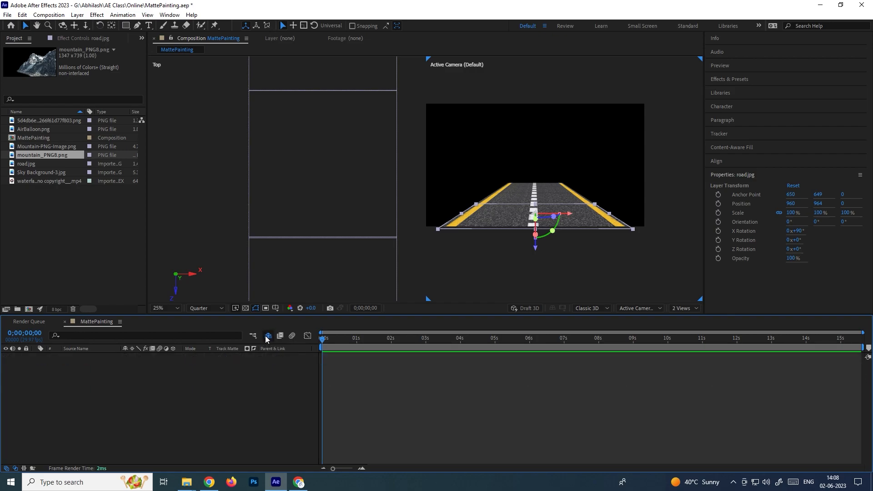
left_click(116, 359)
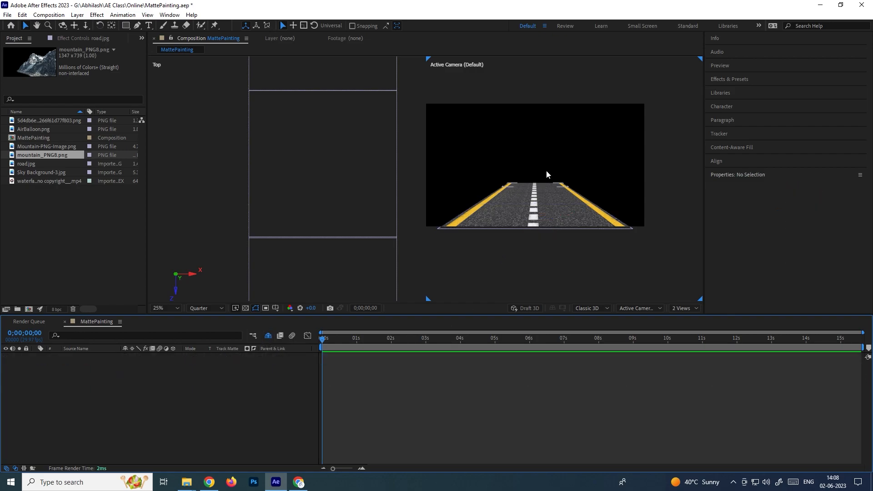
- Try moving the nearest road layer in the Active Camera view, undo the move and deselect it
left_click(538, 213)
left_click_drag(568, 214, 560, 254)
key("ctrl+z")
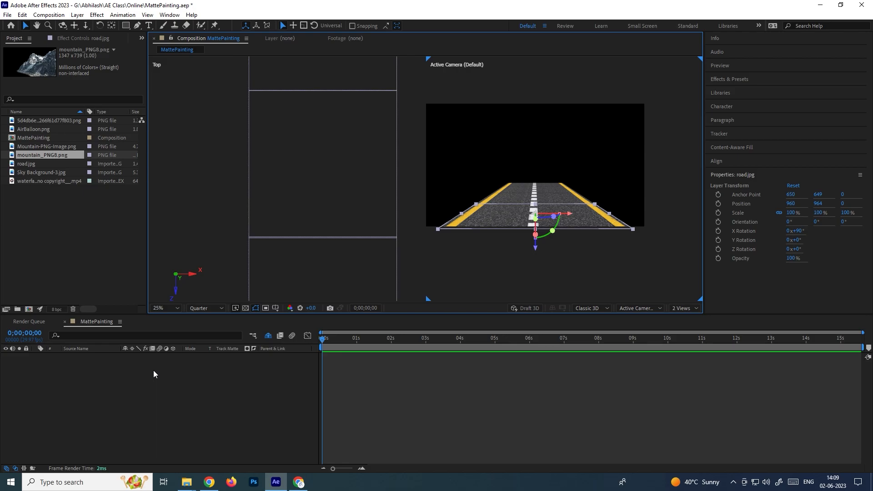
left_click(146, 370)
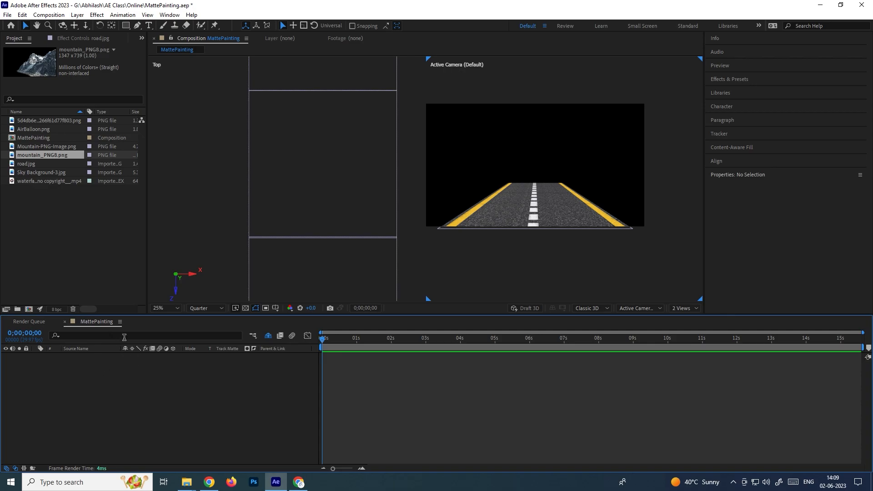
- Reveal the shy layers to lock all four road.jpg layers, and hide them from the timeline again
left_click(268, 336)
left_click(84, 372)
left_click(94, 363)
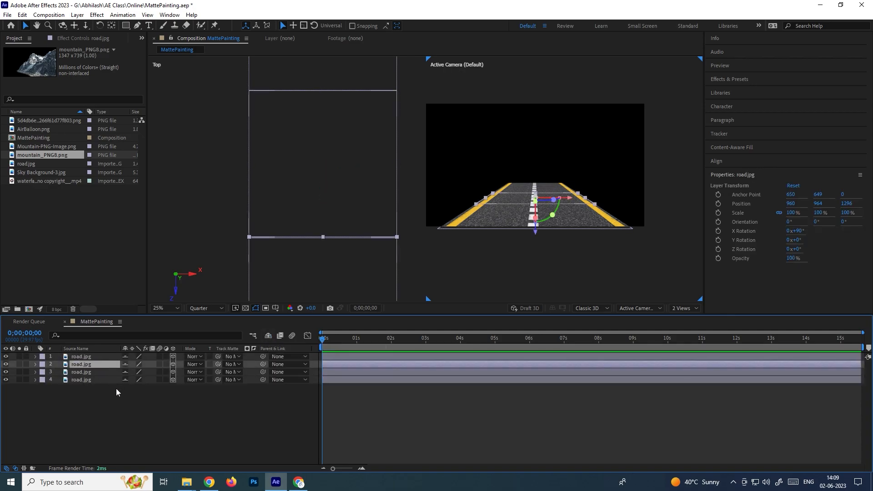
left_click(116, 389)
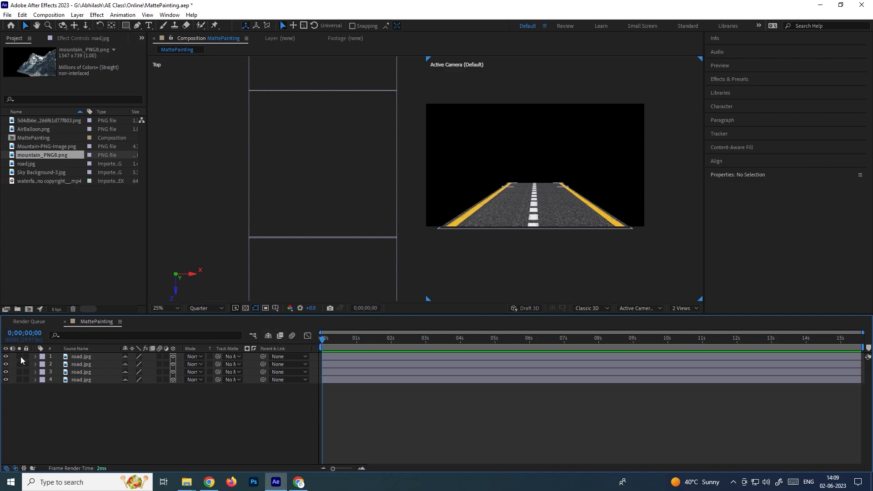
left_click(26, 379)
left_click(615, 199)
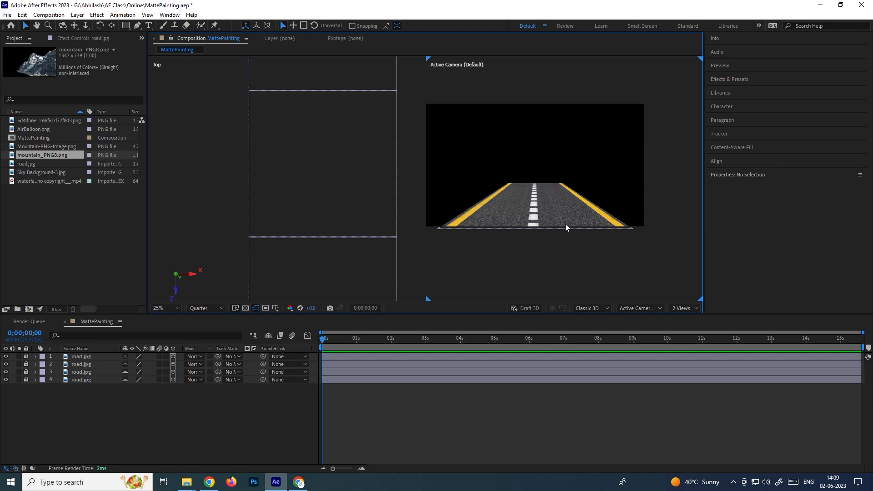
left_click(268, 336)
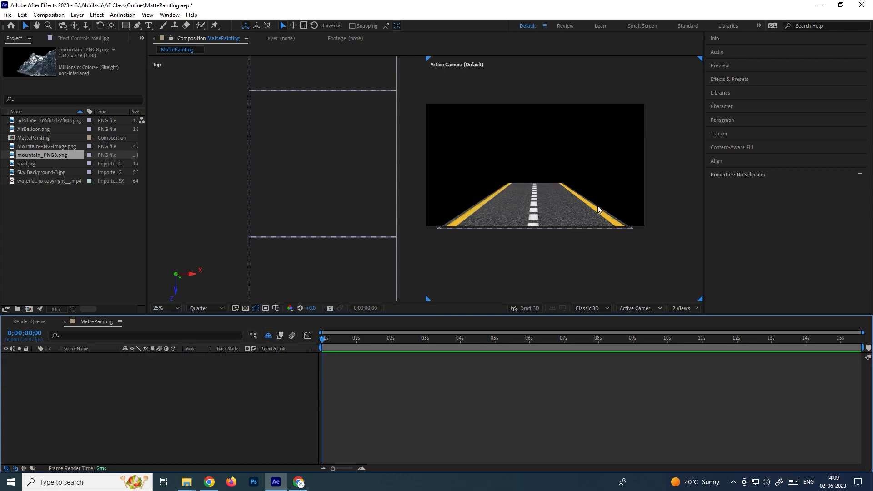
- Examine the previews of the imported sky, road, mountain, balloon, car and waterfall footage in the project
left_click(107, 232)
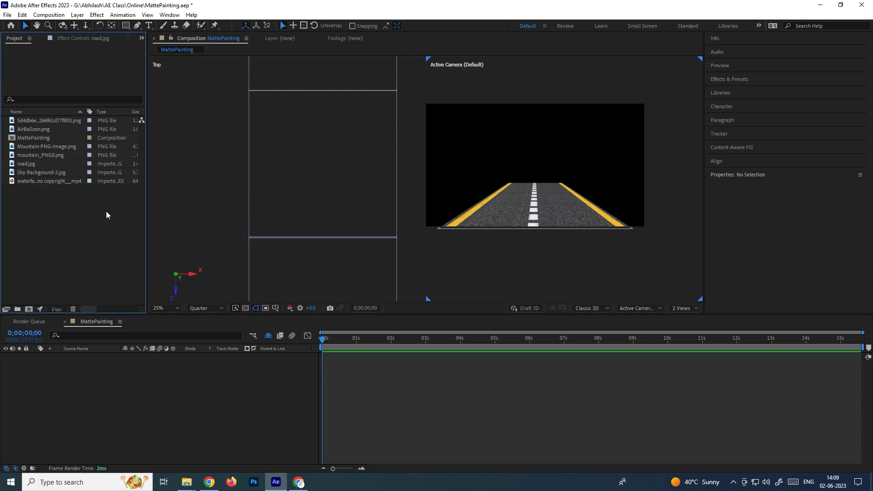
left_click(35, 172)
left_click(28, 164)
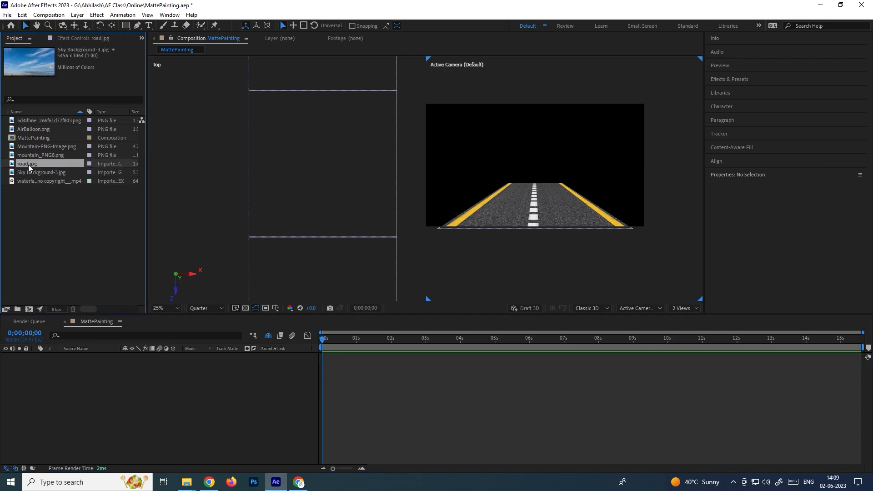
left_click(31, 155)
left_click(31, 146)
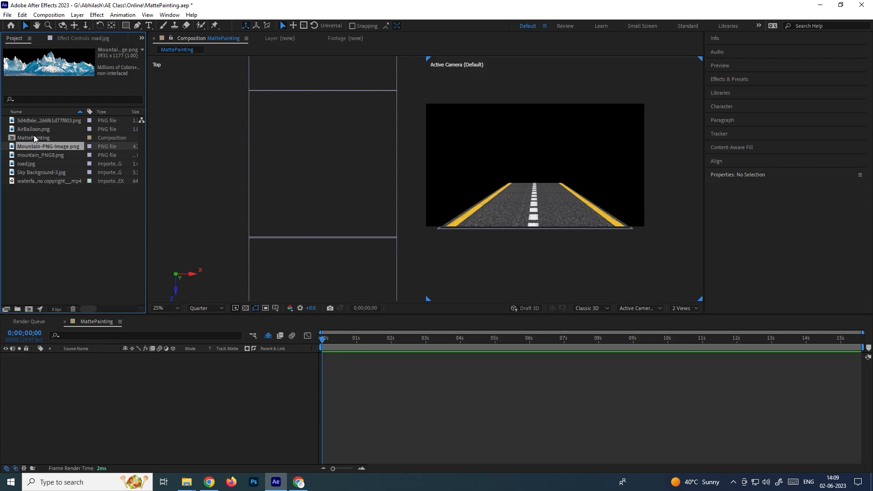
left_click(34, 131)
left_click(34, 121)
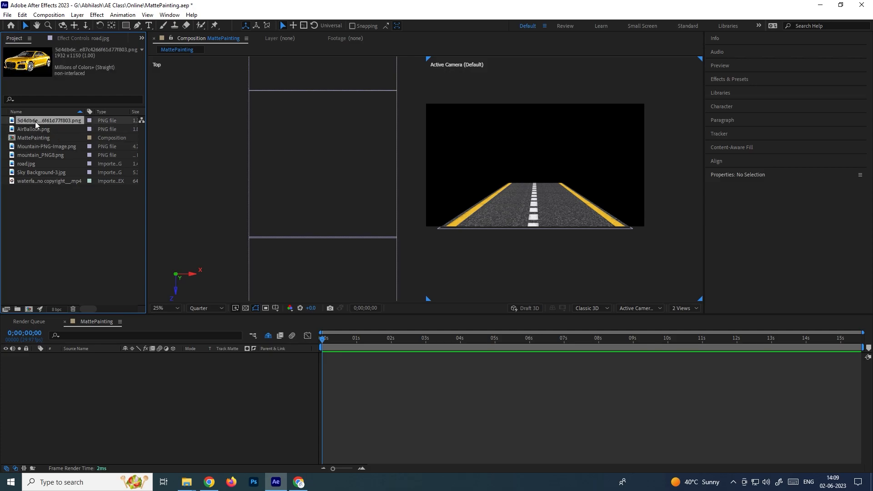
left_click(28, 181)
left_click(31, 173)
- Import the safety fence image pngtree-safety-fence-png-image_4432866 from the ForMattpaint folder and add it to the MattePainting composition as a layer
left_click(58, 222)
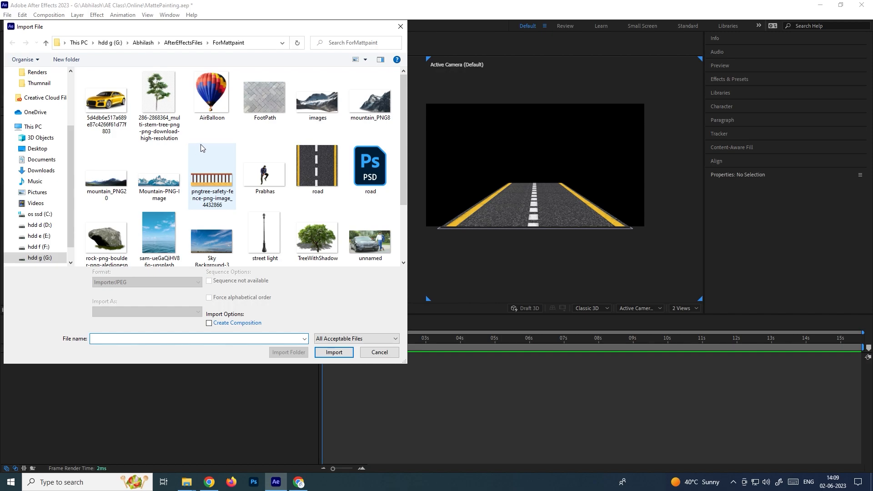
double_click(201, 144)
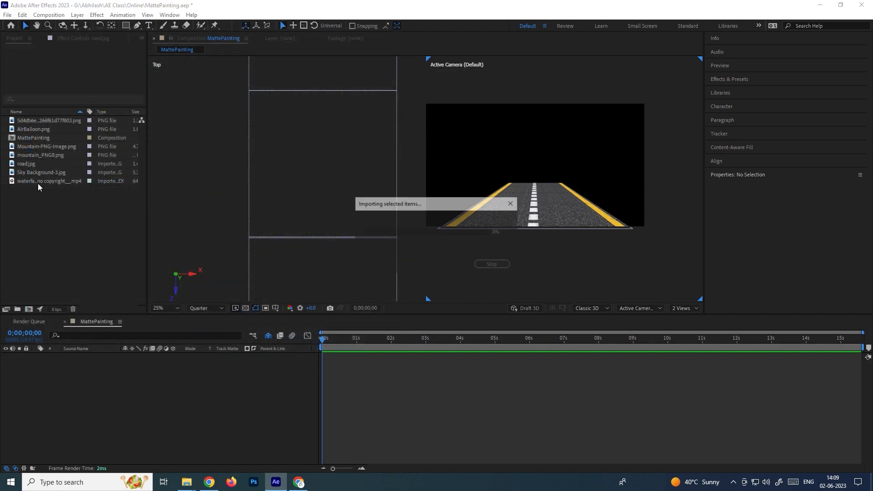
left_click_drag(70, 236, 164, 364)
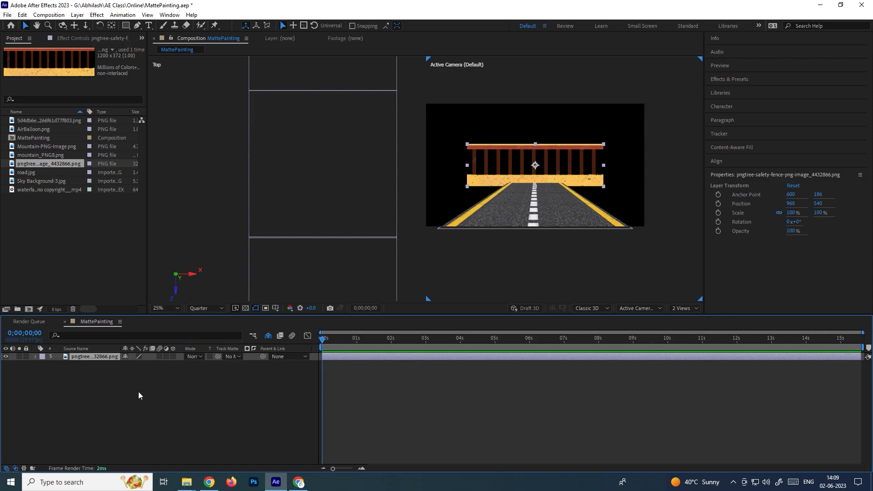
- Make the safety fence layer 3D and set its Y Rotation to 90°
left_click(174, 357)
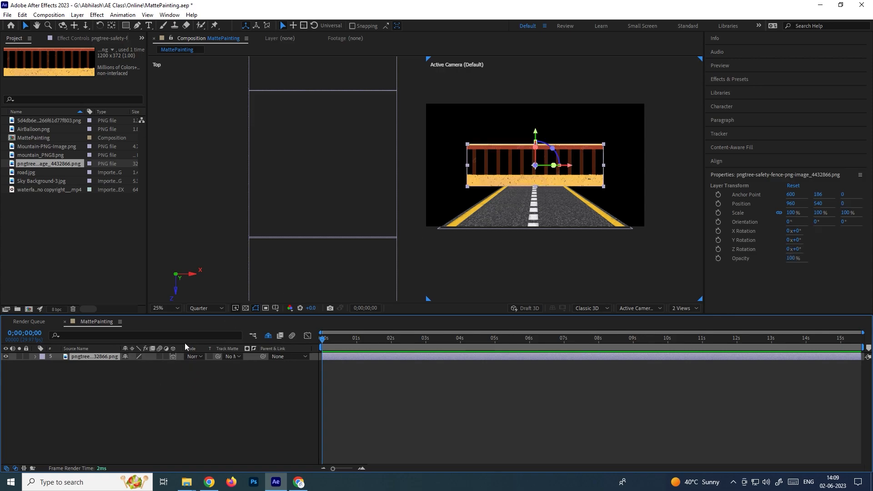
key("r")
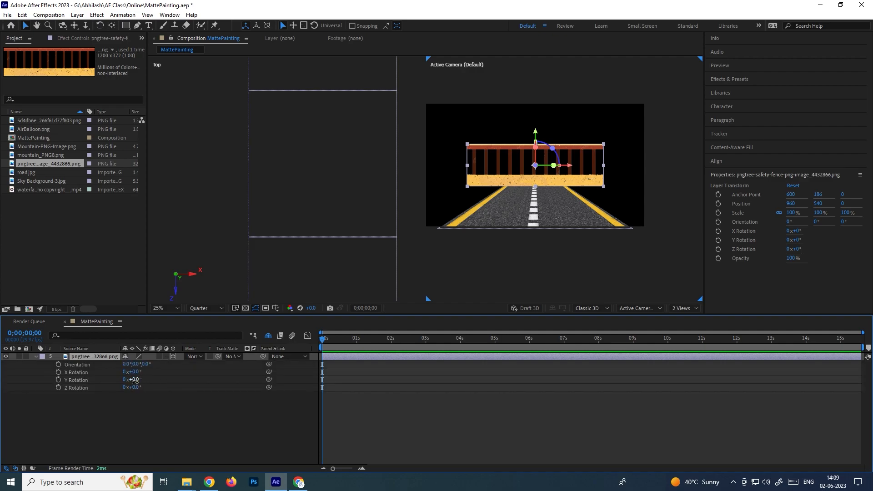
type("90")
key("Return")
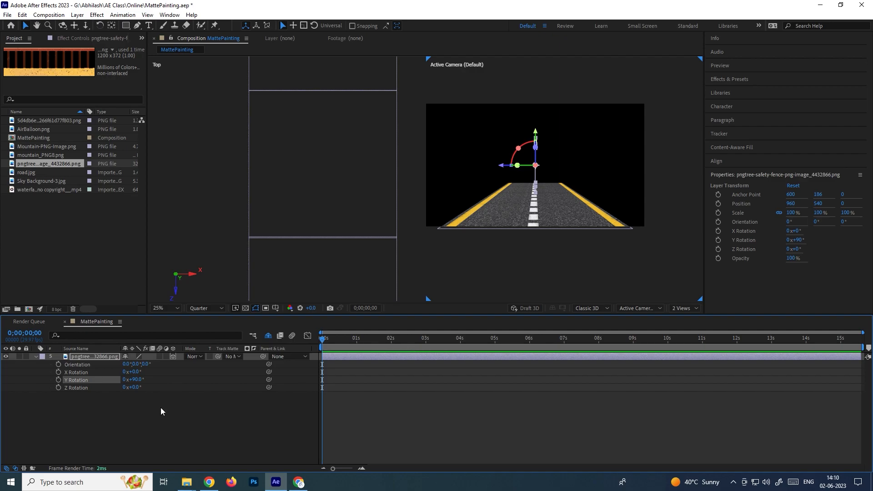
- Move the fence toward the road's left side and lower it, to about X 680 and Y 808
left_click_drag(499, 167, 466, 172)
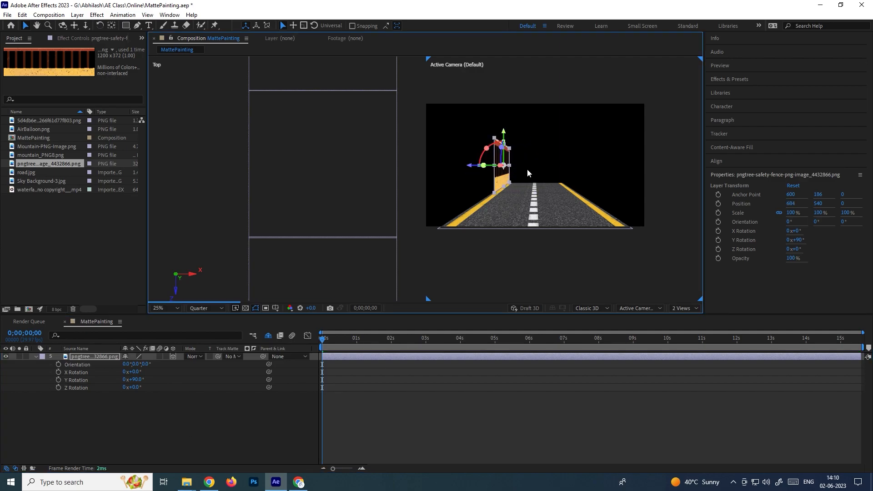
scroll(528, 169, "up", 2)
key("space")
left_click_drag(522, 182, 610, 183)
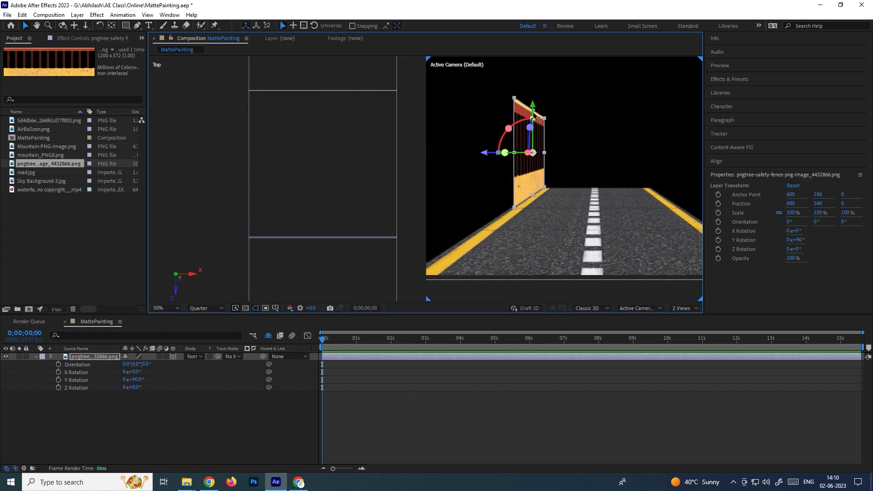
mouse_move(534, 106)
left_mouse_down()
mouse_move(527, 194)
mouse_move(527, 116)
left_mouse_up()
key("space")
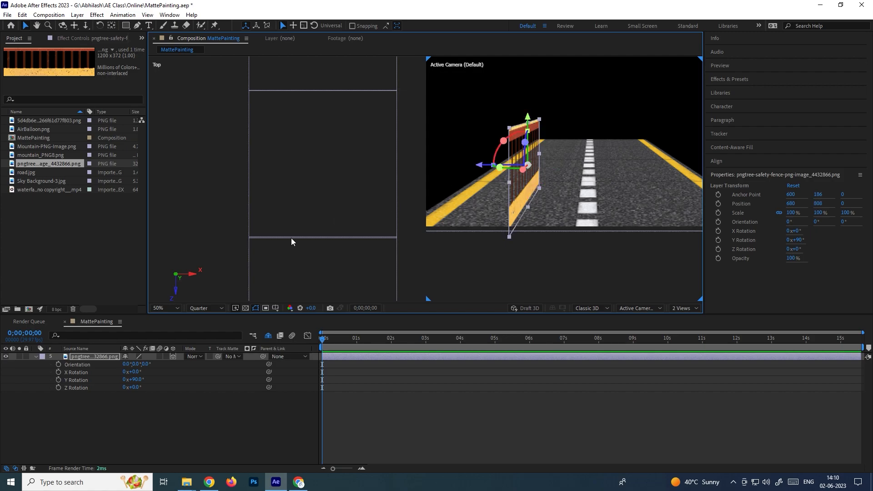
- Scale the fence layer down uniformly to 45%
left_click(97, 357)
key("s")
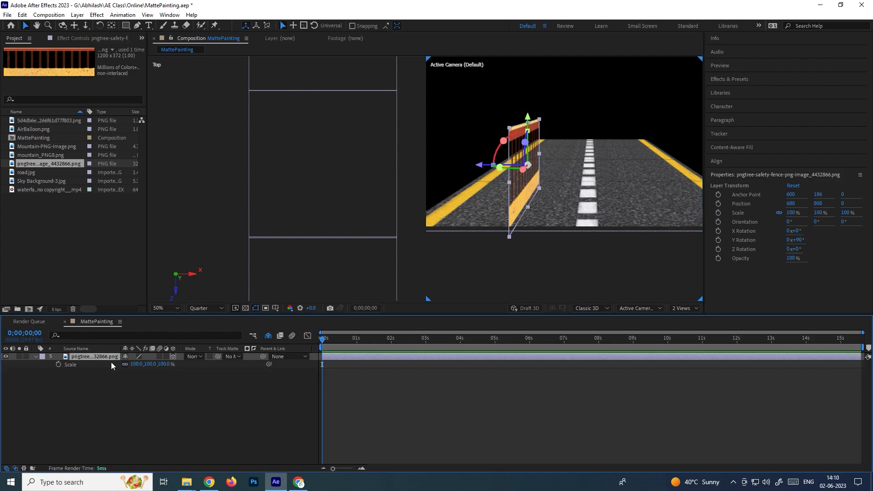
left_click(170, 365)
left_click_drag(168, 364, 145, 368)
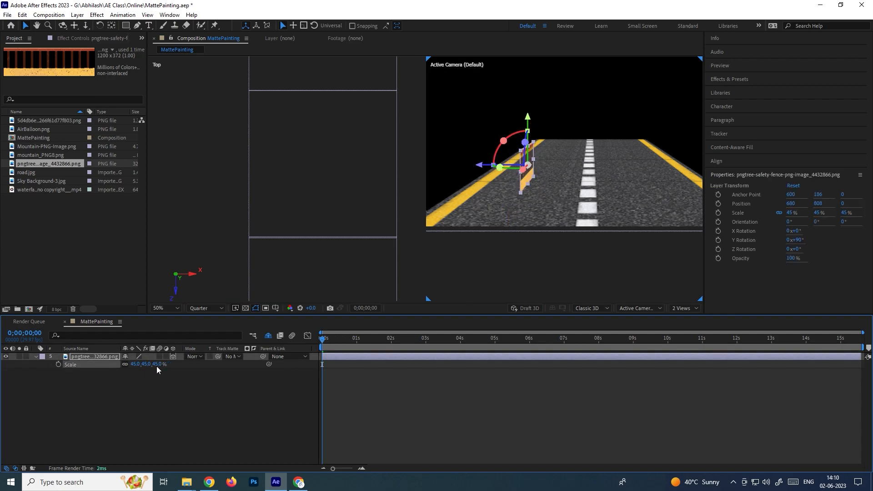
- Position the scaled fence along the road's left yellow line, at about X 336 and Y 894
left_click_drag(480, 164, 425, 162)
left_click_drag(552, 179, 609, 173)
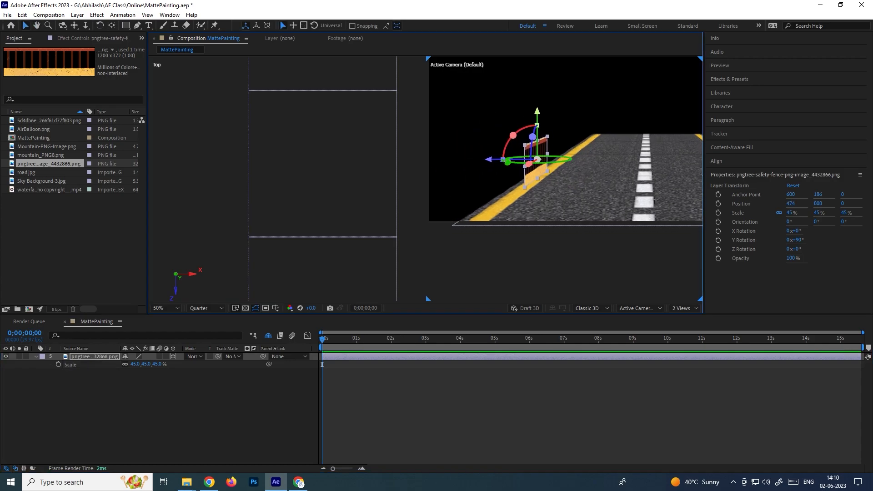
left_click_drag(490, 160, 475, 160)
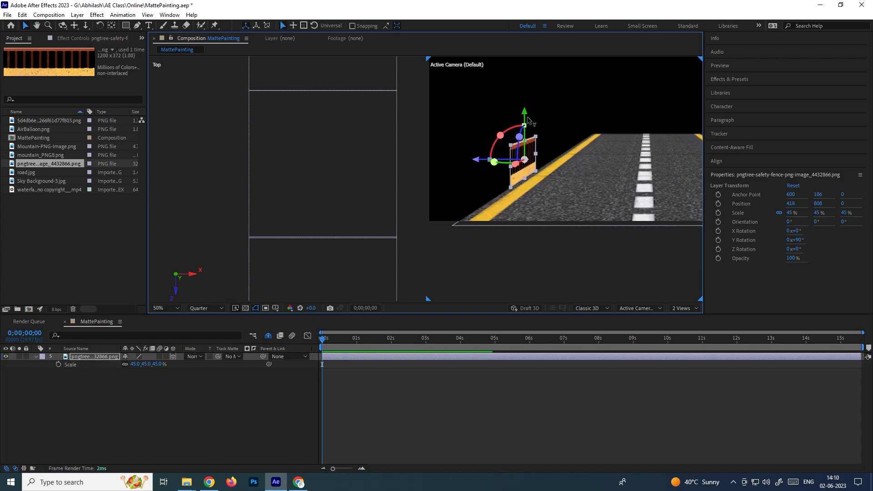
left_click_drag(526, 119, 524, 138)
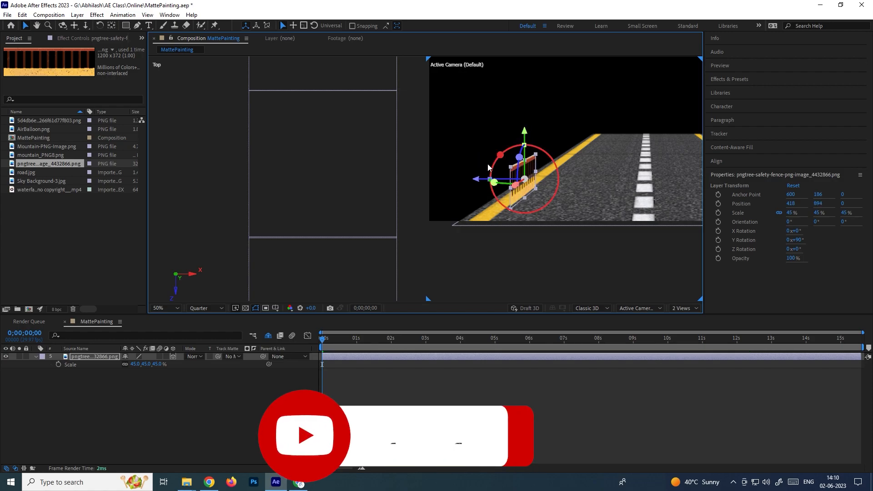
left_click_drag(475, 179, 456, 179)
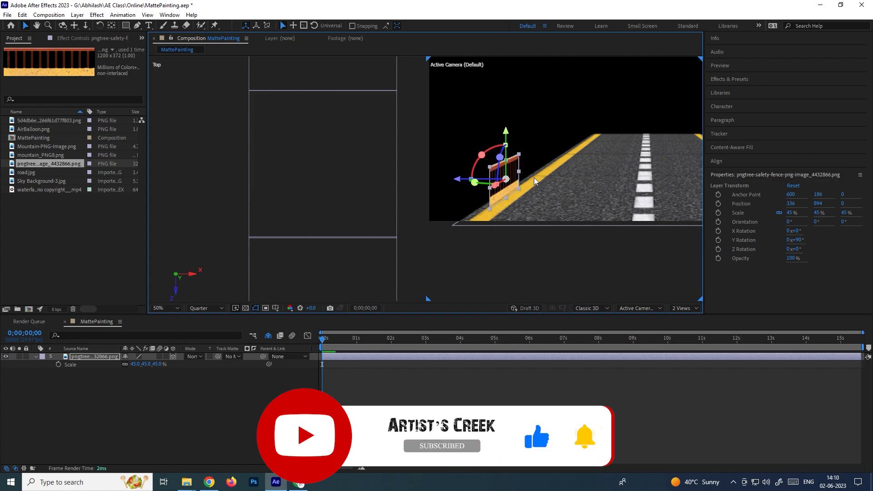
scroll(533, 178, "down", 2)
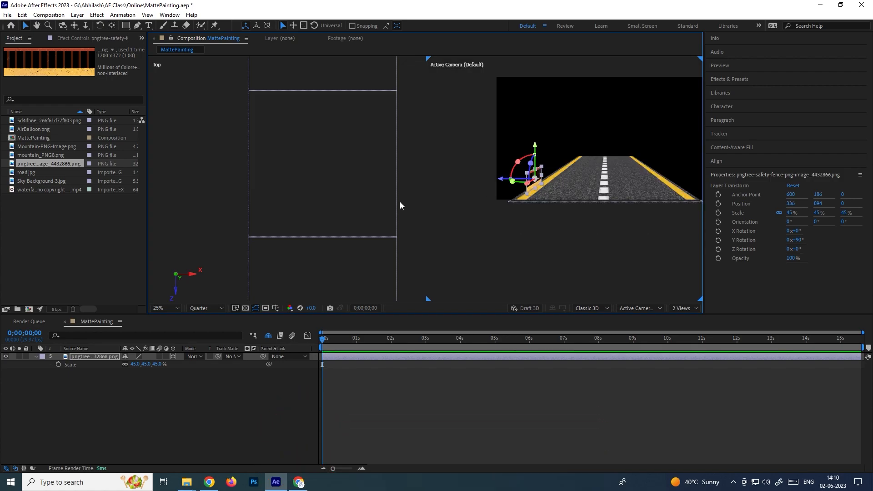
- In the Top view, move the fence to the near end of the road, at about Z -364
left_click_drag(363, 138, 387, 191)
left_click_drag(329, 245, 330, 125)
left_click_drag(306, 222, 317, 159)
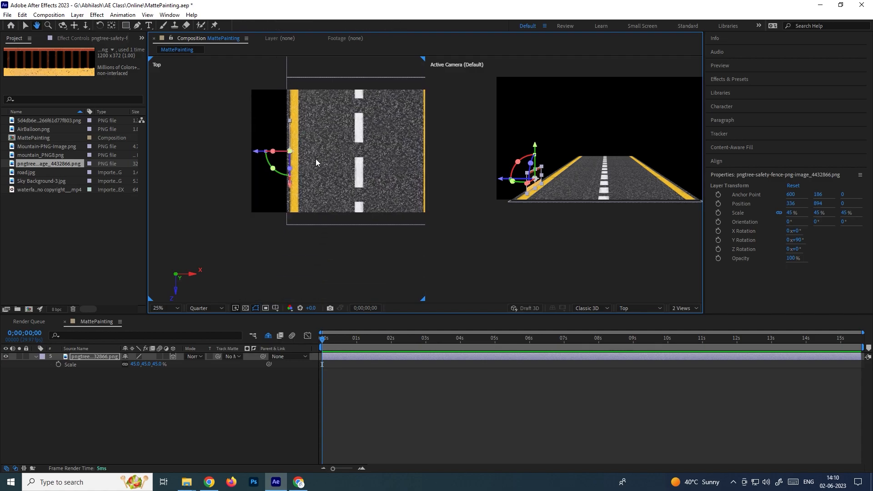
left_click_drag(289, 199, 279, 232)
- Duplicate the fence layer and move the copy back along the road to about Z 4, behind the first fence
left_click(115, 376)
left_click(100, 359)
key("ctrl+d")
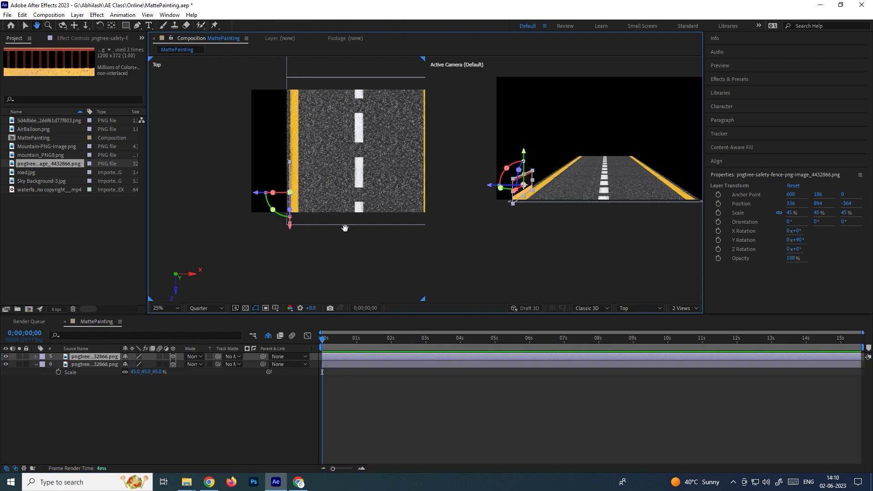
left_click_drag(345, 228, 366, 270)
left_click_drag(313, 271, 313, 230)
- Join the copy to the first fence and continue the row along the left edge to about Z 4276, using ten fence layers
scroll(567, 187, "up", 3)
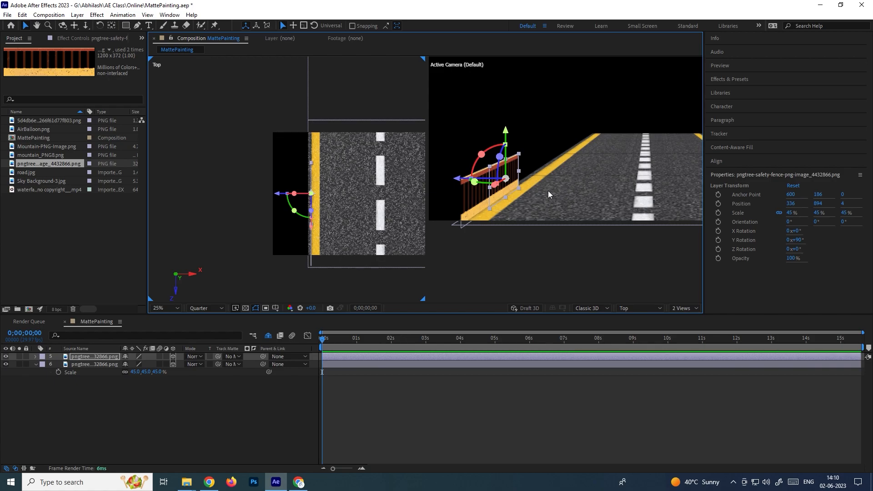
scroll(548, 190, "up", 1)
key("v")
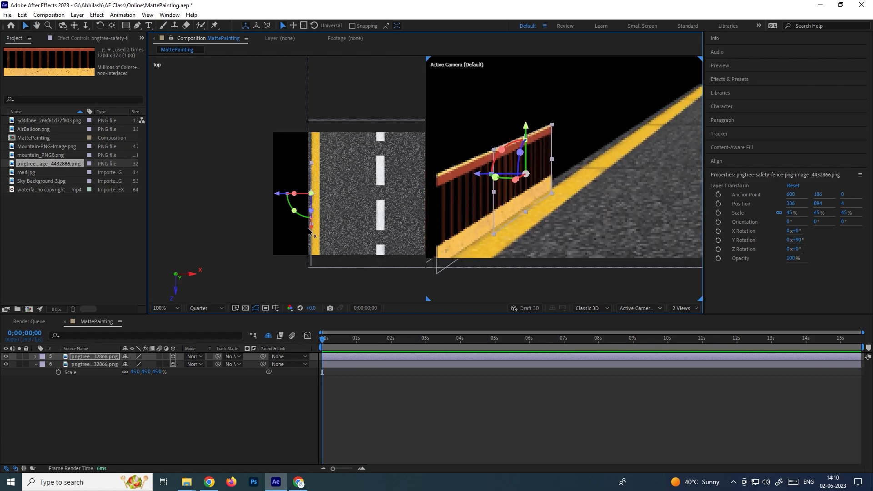
left_click_drag(311, 228, 311, 209)
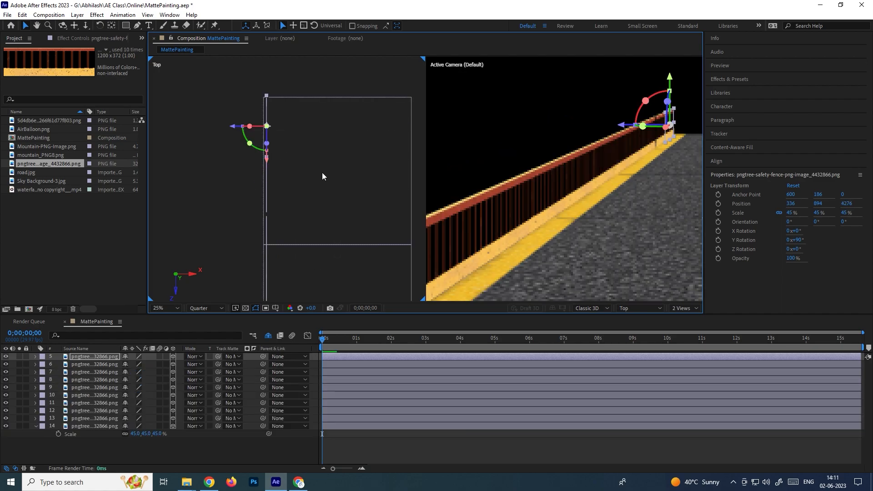
scroll(528, 183, "down", 1)
left_click_drag(641, 178, 562, 181)
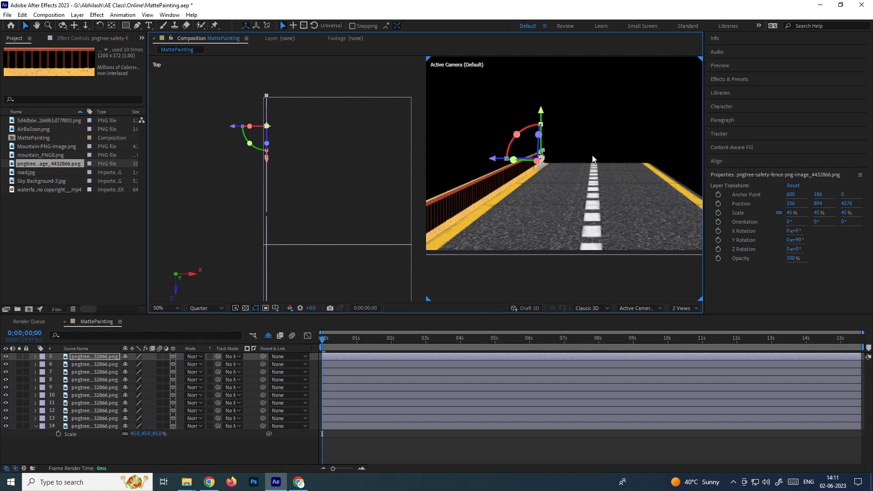
scroll(337, 189, "down", 2)
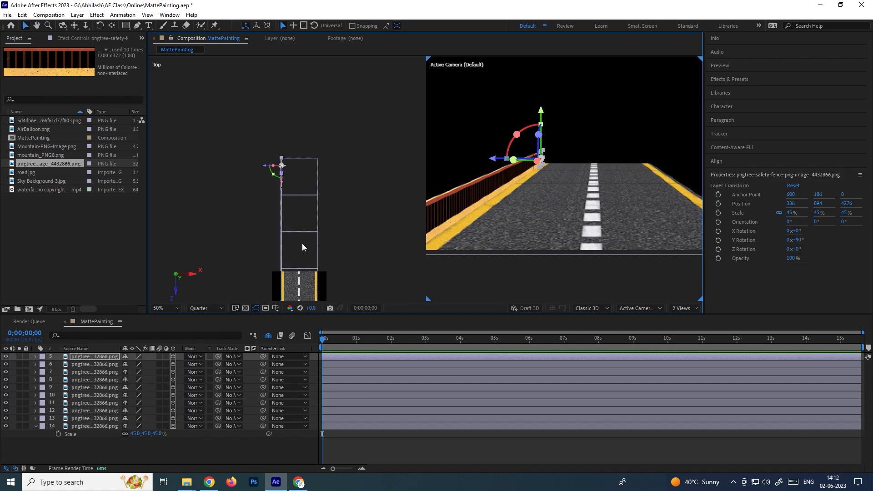
- Duplicate all ten left fence layers and move the copies across to the road's right edge, at about X 1596
left_click_drag(101, 441, 97, 354)
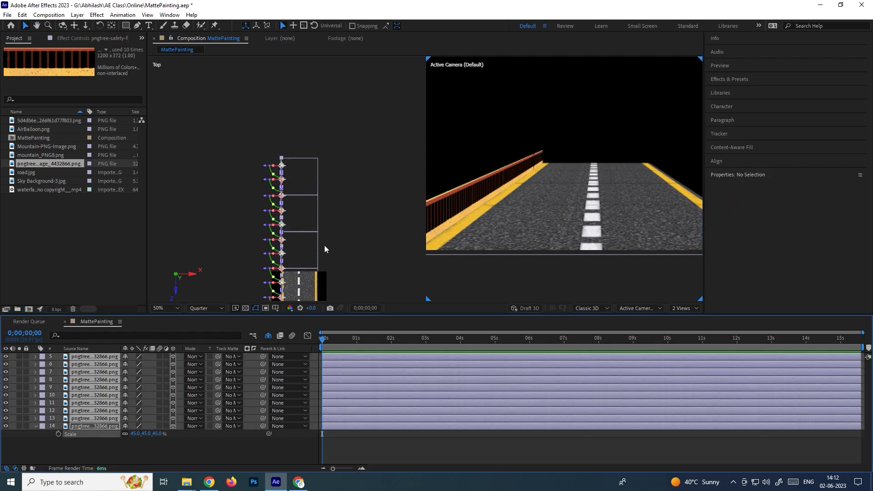
left_click(312, 194)
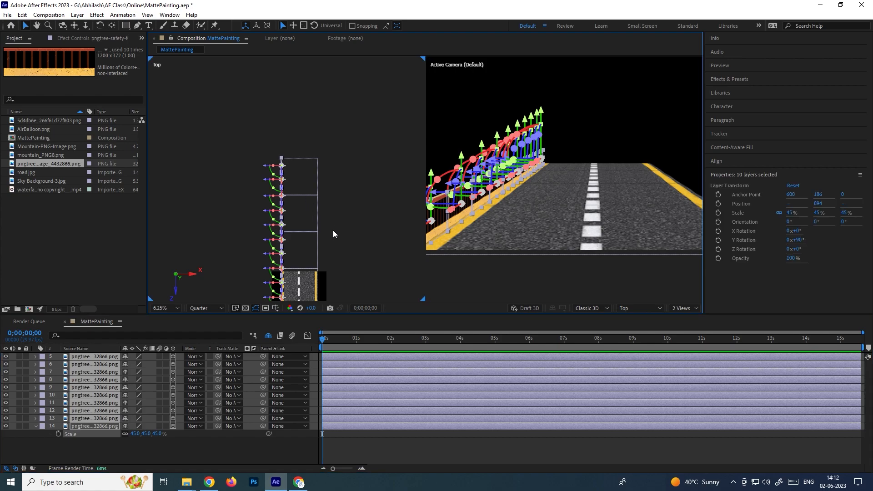
left_click_drag(320, 234, 301, 204)
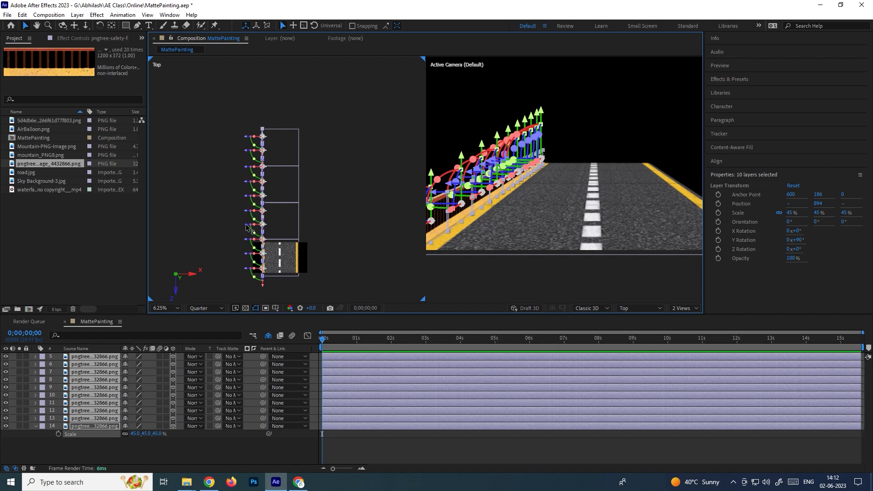
key("ctrl+d")
left_click_drag(261, 229, 275, 230)
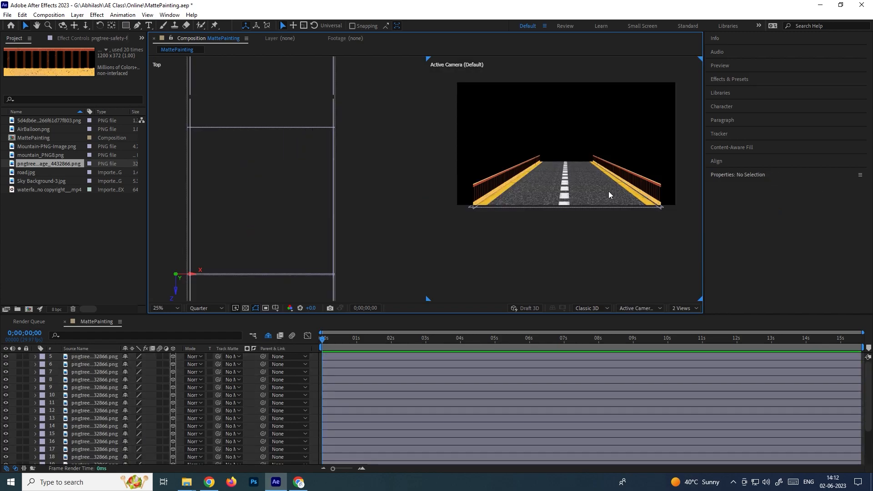
- Duplicate the farthest left fence and move the copy inward over the road's far end, to about X 664
scroll(609, 194, "up", 2)
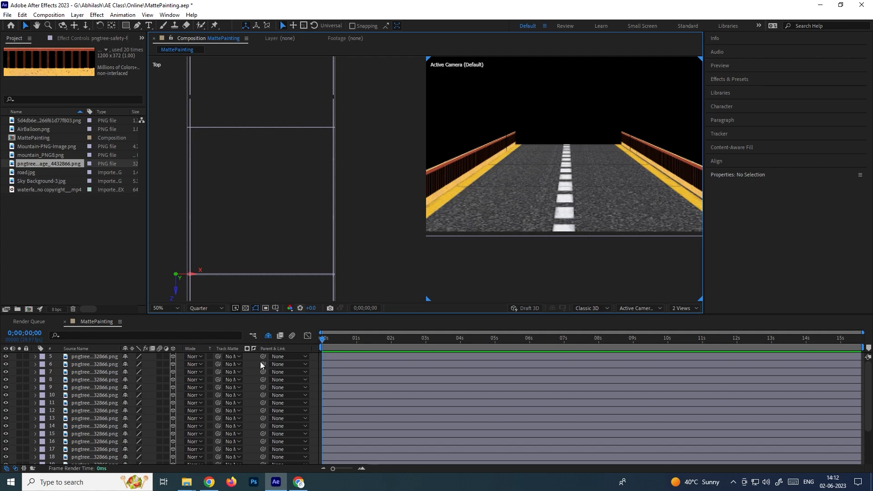
scroll(334, 201, "down", 2)
left_click_drag(316, 197, 321, 255)
scroll(255, 214, "up", 2)
left_click(209, 231)
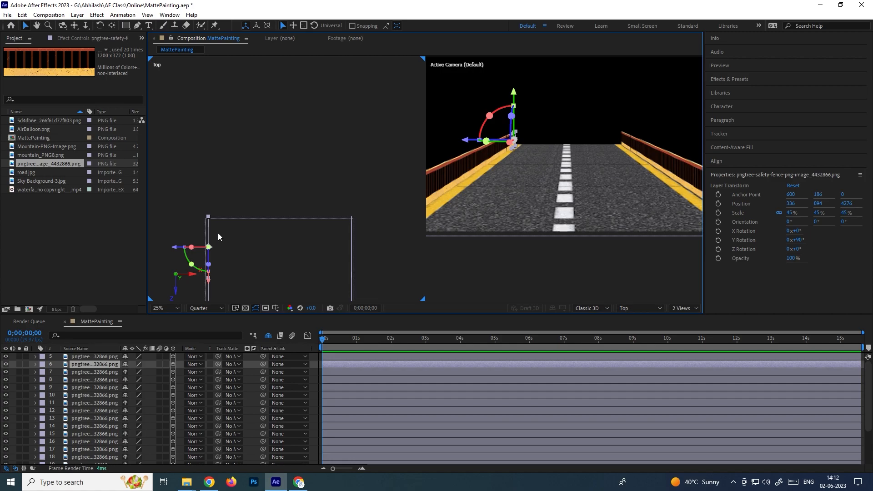
left_click_drag(176, 250, 214, 250)
- Set the Y Rotation of the inward fence copy to 0° so it runs across the road
left_click(104, 366)
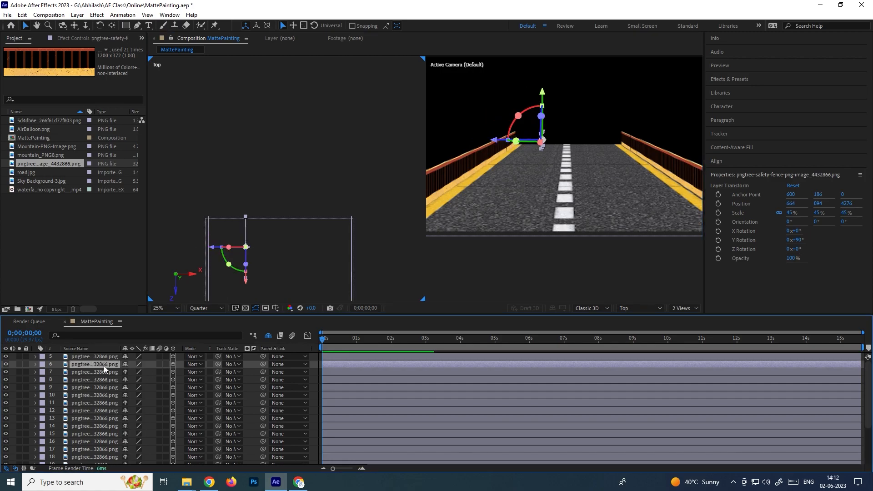
key("r")
left_click(142, 386)
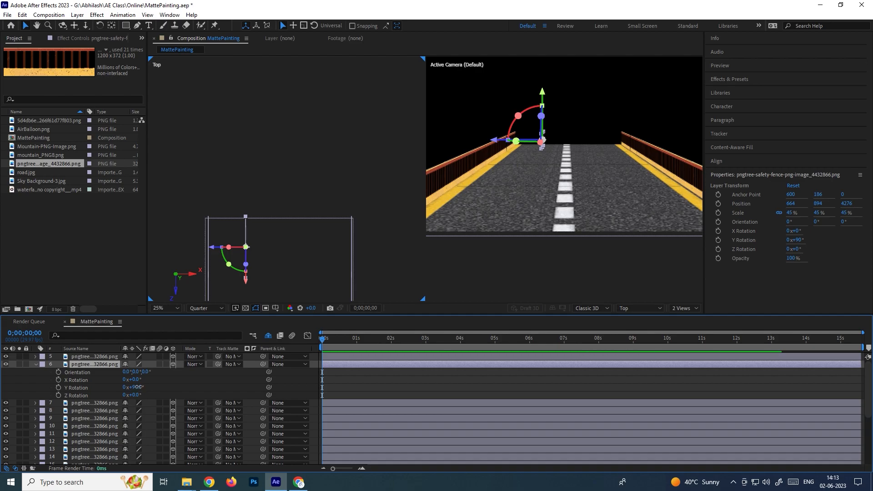
type("0")
key("Return")
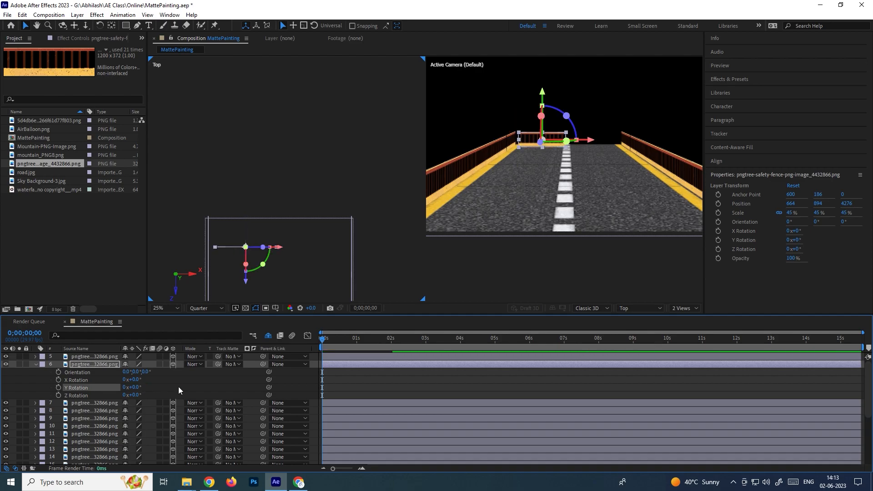
- Close off the road's far end with aligned crosswise fence copies, and extend both side rows by one fence at the near end
scroll(547, 117, "up", 3)
left_click_drag(529, 124, 594, 155)
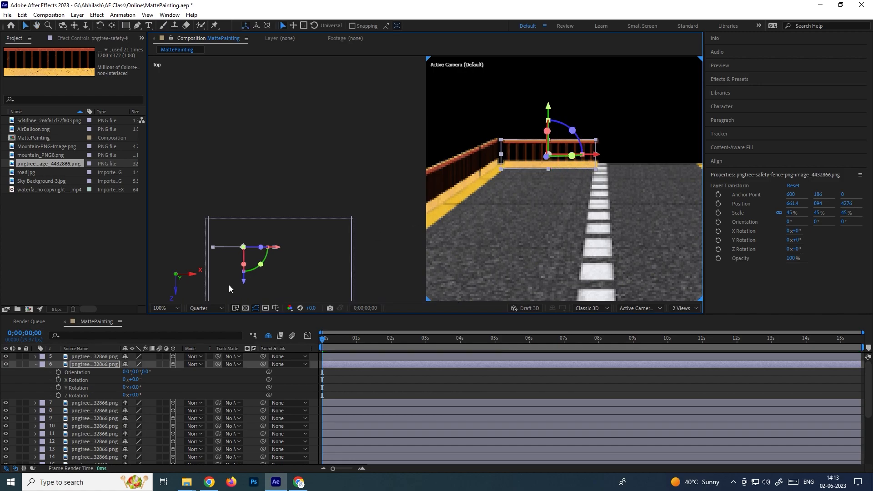
left_click_drag(243, 281, 244, 273)
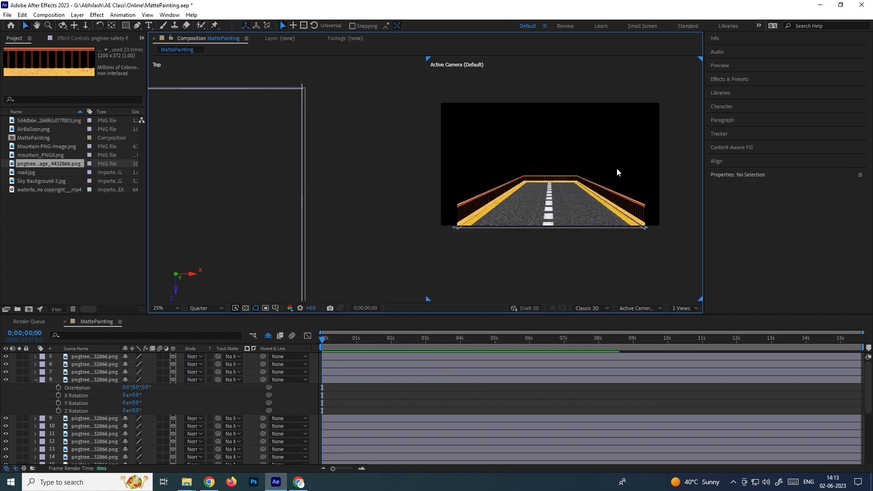
scroll(613, 172, "up", 2)
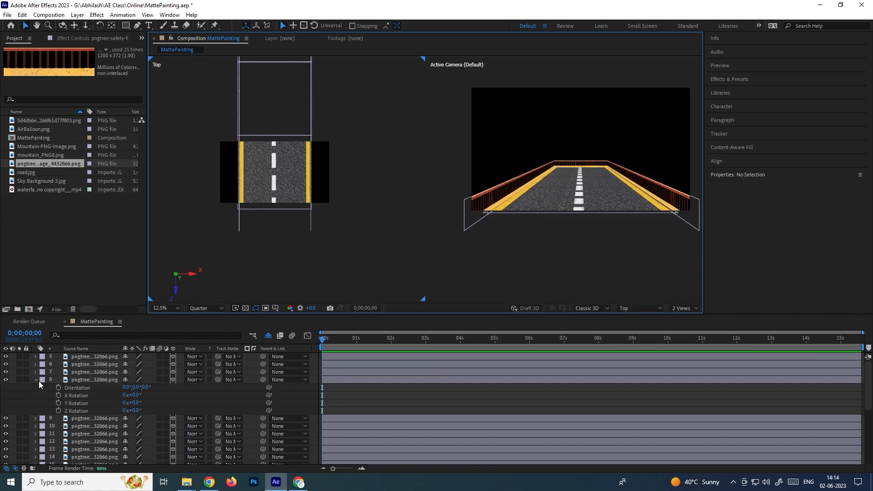
- Collapse the open fence layer's properties, then select all the safety-fence layers and lock them
left_click(37, 380)
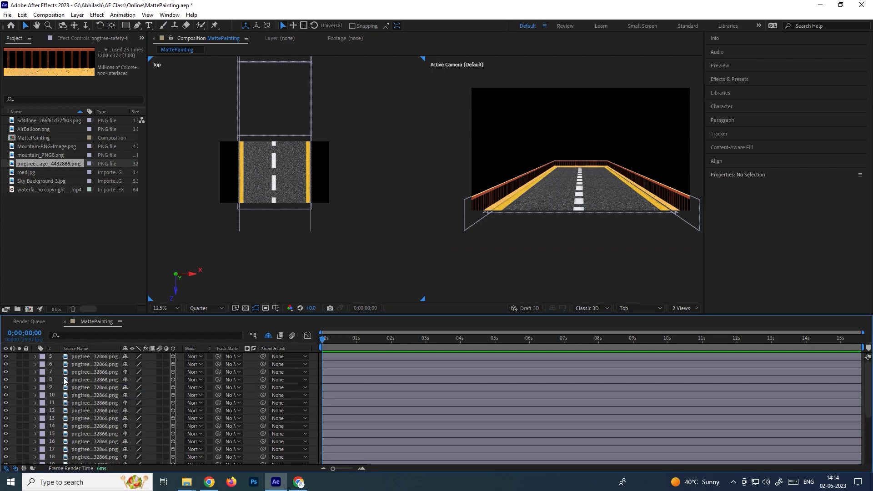
scroll(109, 391, "down", 6)
left_click(102, 359)
key("s")
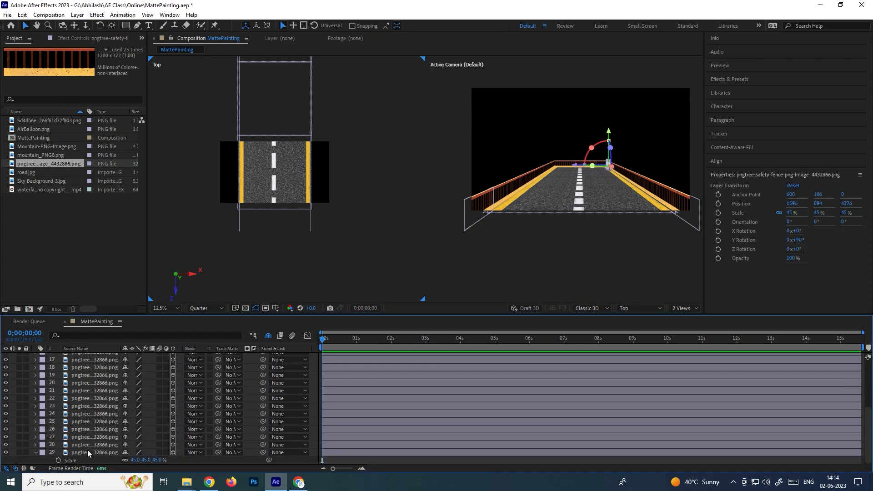
left_click(88, 450, "shift")
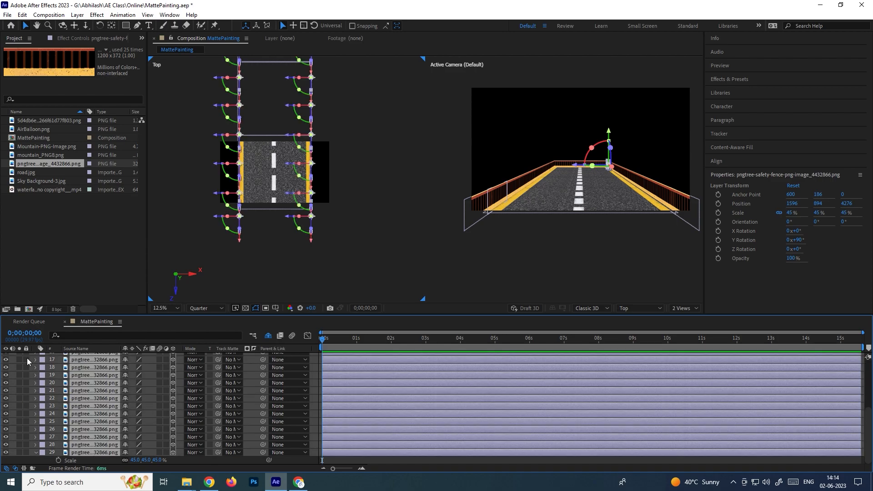
mouse_move(26, 358)
left_mouse_down()
mouse_move(27, 452)
mouse_move(27, 365)
left_mouse_up()
scroll(27, 367, "up", 4)
- Mark every locked fence layer as shy so that all of them are hidden from the timeline
left_click(126, 357)
left_click(126, 357)
left_click(126, 357)
left_click(126, 357)
left_click(126, 356)
left_click(126, 357)
left_click(126, 357)
left_click(126, 357)
left_click(126, 357)
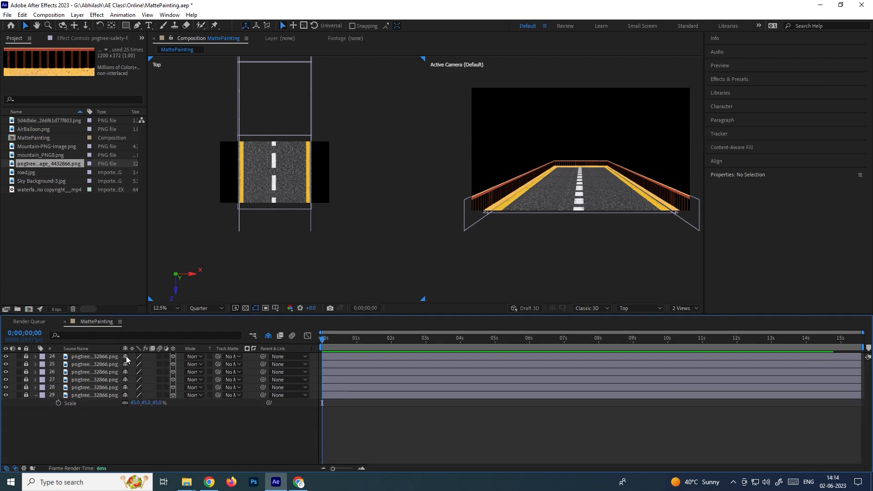
left_click(126, 356)
left_click(126, 357)
left_click(126, 356)
left_click(126, 357)
left_click(126, 357)
left_click(126, 357)
left_click(553, 195)
left_click_drag(512, 155, 629, 234)
left_click(185, 357)
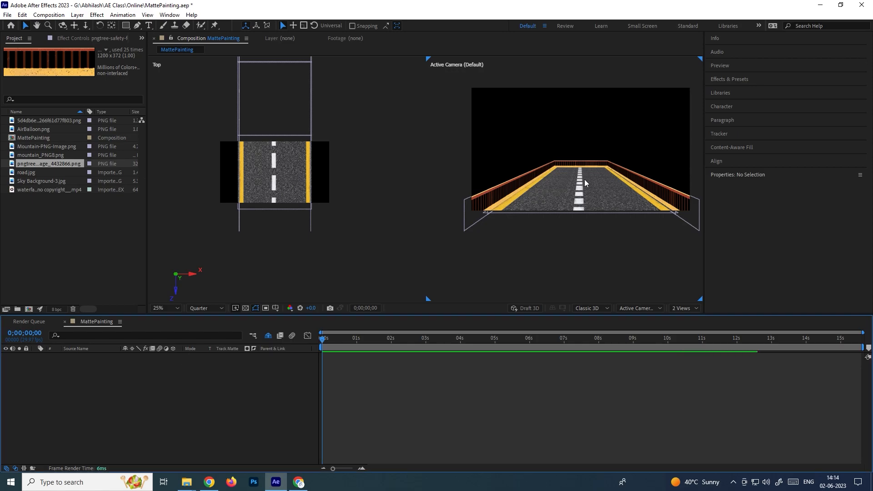
- Examine the fenced road in the Top and Active Camera views and preview the project's footage items
scroll(585, 179, "up", 2)
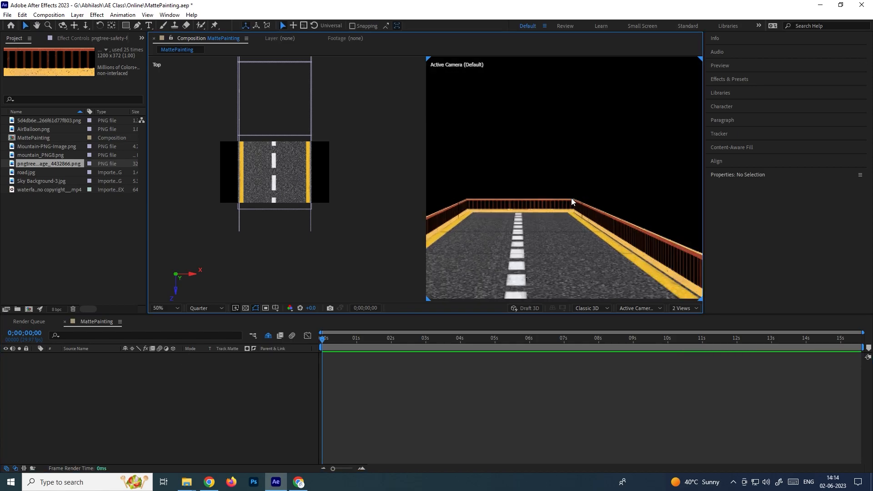
scroll(386, 190, "down", 1)
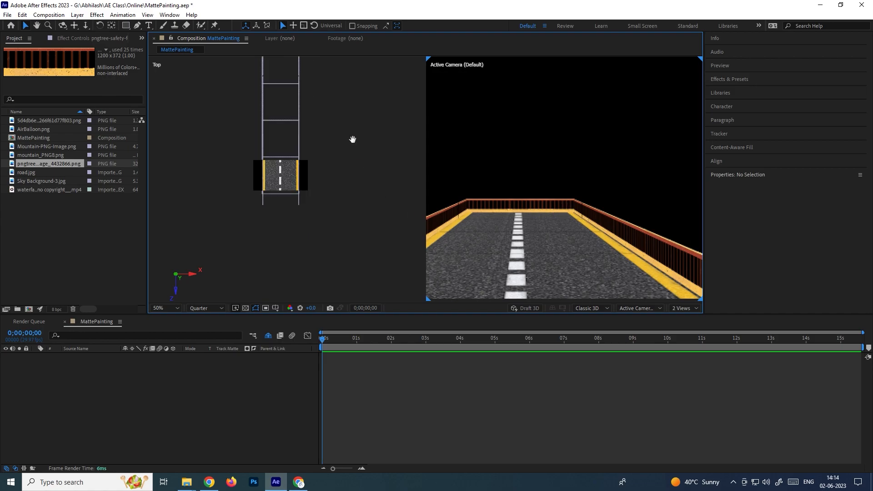
left_click_drag(354, 141, 356, 219)
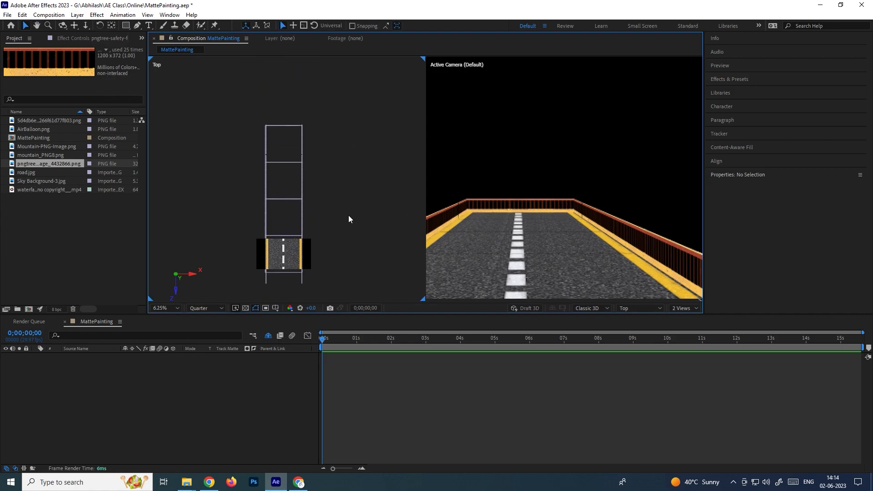
scroll(528, 239, "down", 1)
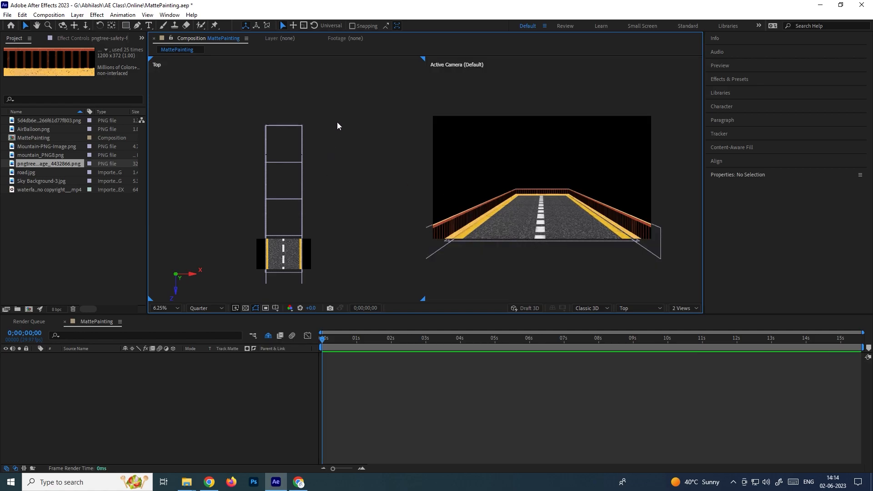
left_click_drag(337, 126, 343, 183)
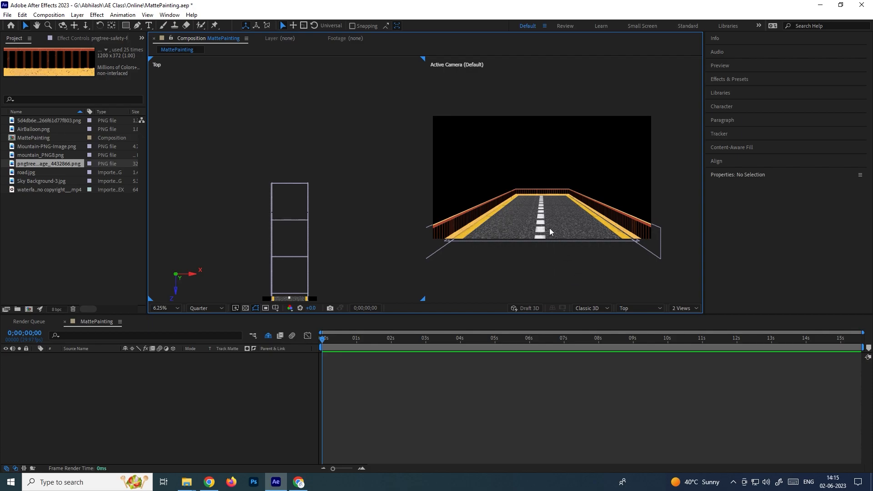
left_click_drag(334, 257, 336, 219)
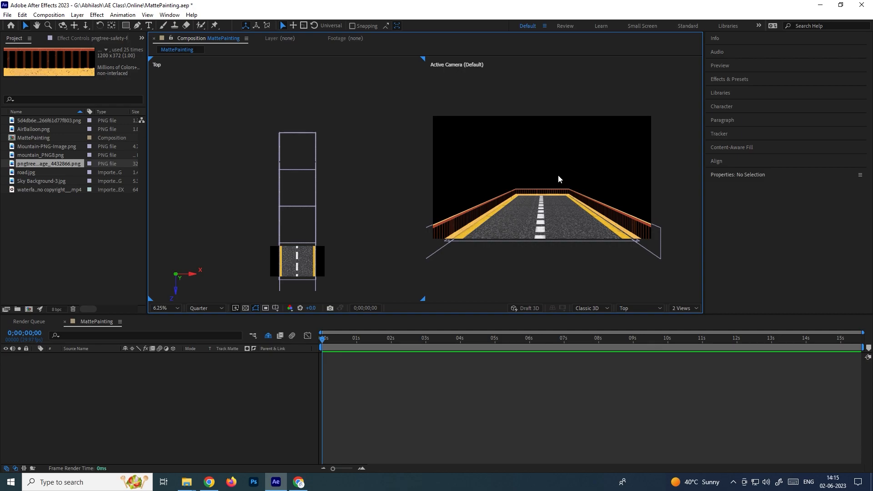
left_click(89, 239)
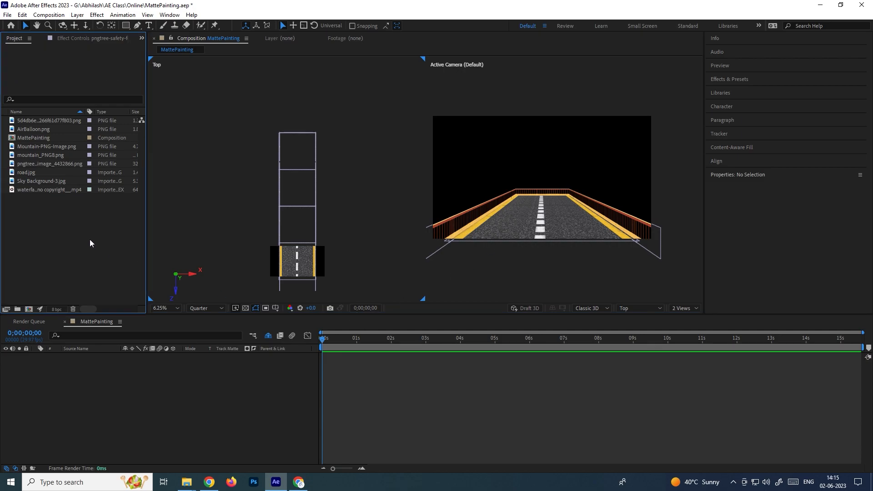
left_click(33, 189)
left_click(32, 180)
left_click(30, 171)
left_click(30, 163)
left_click(30, 155)
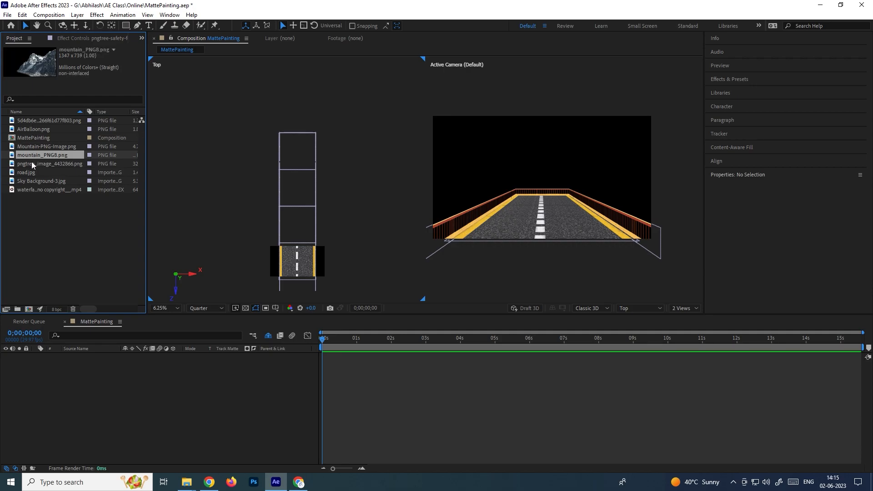
- Add mountain_PNG8.png to the composition as a 3D layer and move it beyond the road's far end, to about Z 4512
left_click_drag(28, 156, 279, 350)
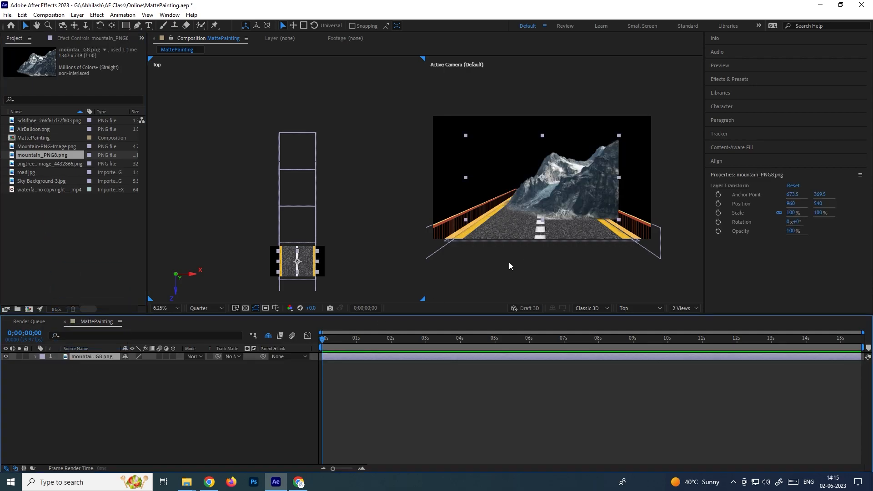
left_click(173, 356)
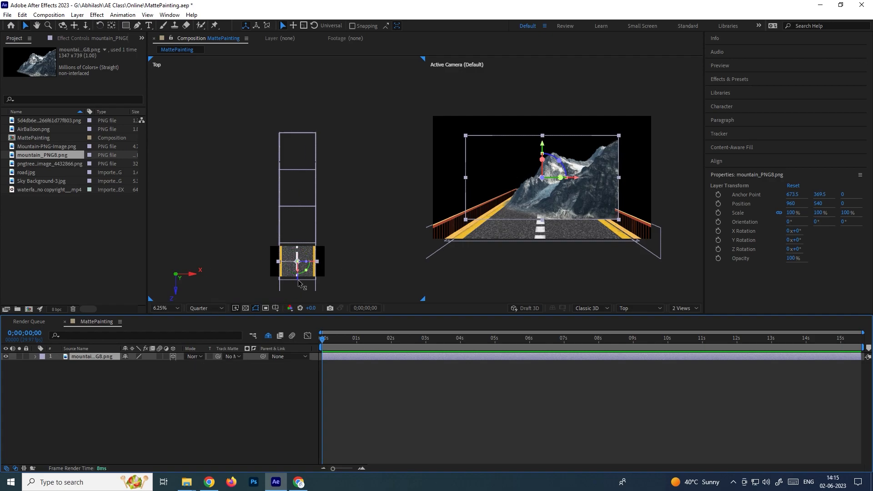
left_click_drag(299, 274, 312, 153)
scroll(312, 165, "up", 1)
key("space")
left_click_drag(298, 282, 292, 332)
scroll(288, 291, "up", 1)
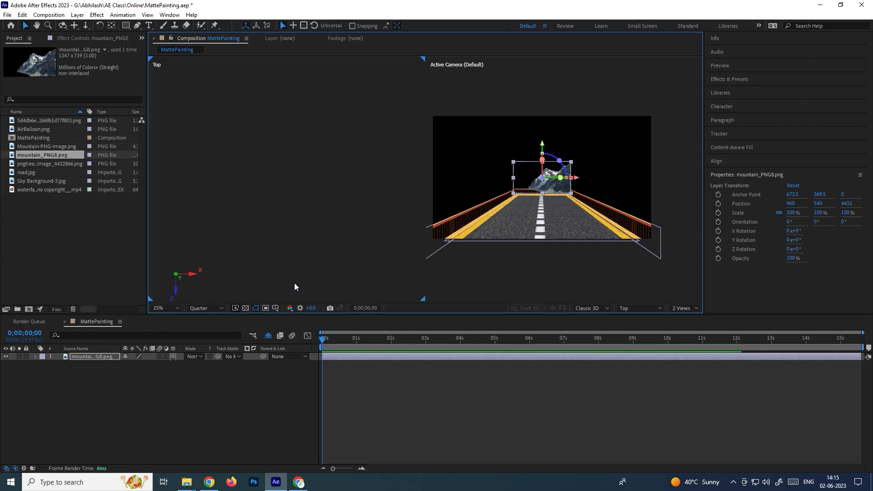
scroll(253, 285, "down", 1)
left_click_drag(287, 278, 288, 283)
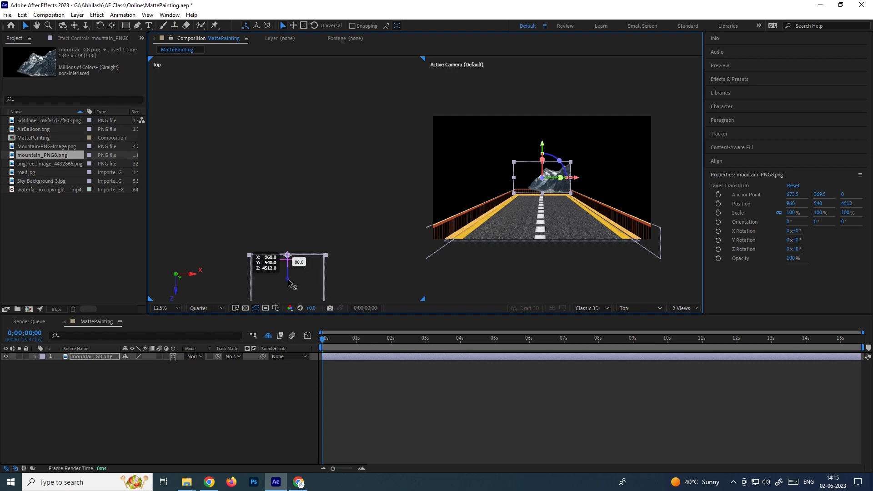
- Scale the mountain layer to 334% and move it sideways and farther back, to about X 1616, Z 4632
left_click(96, 358)
key("s")
left_click_drag(162, 364, 268, 365)
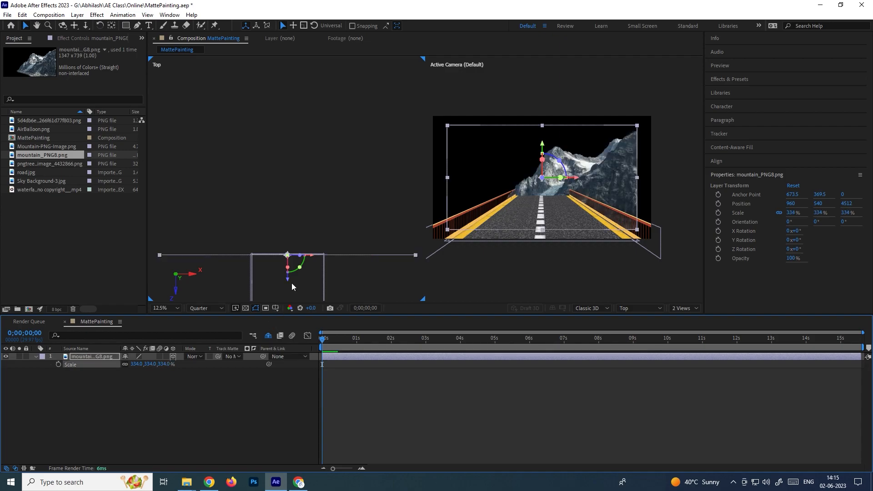
left_click_drag(289, 279, 353, 260)
left_click(345, 215)
left_click(467, 221)
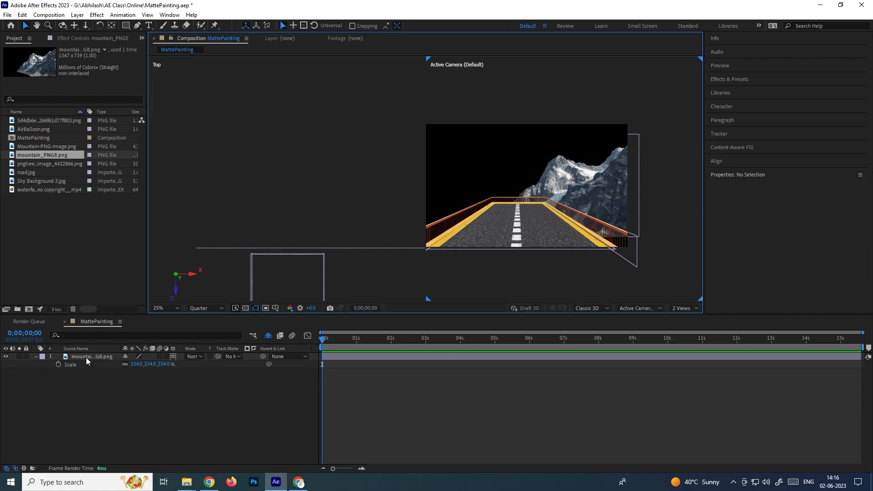
- Create a two-node camera named Camera 1 with the 28mm preset
left_click(77, 14)
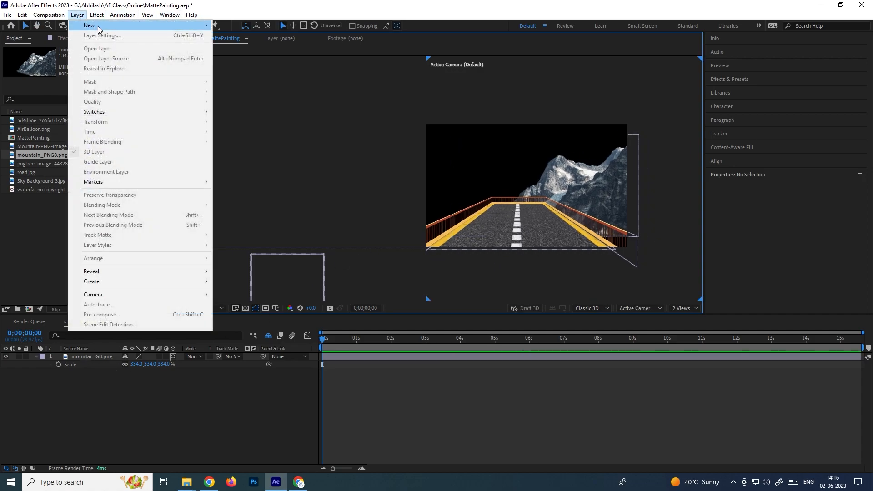
mouse_move(97, 26)
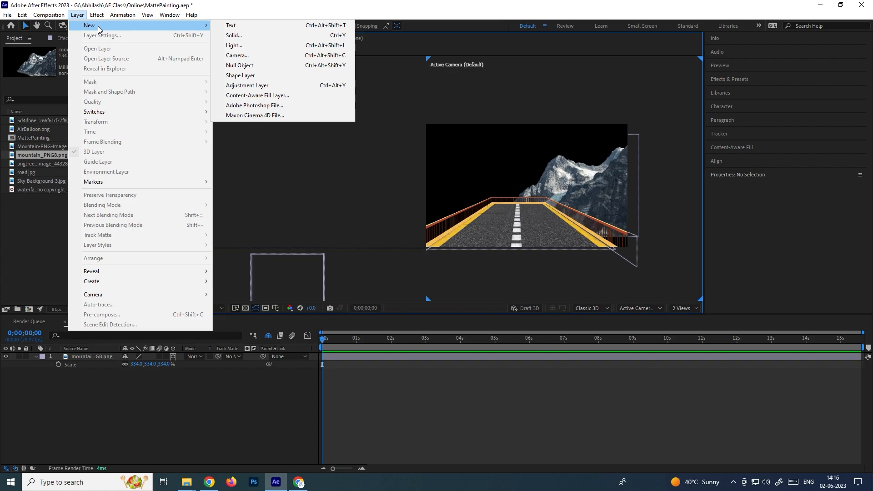
left_click(252, 55)
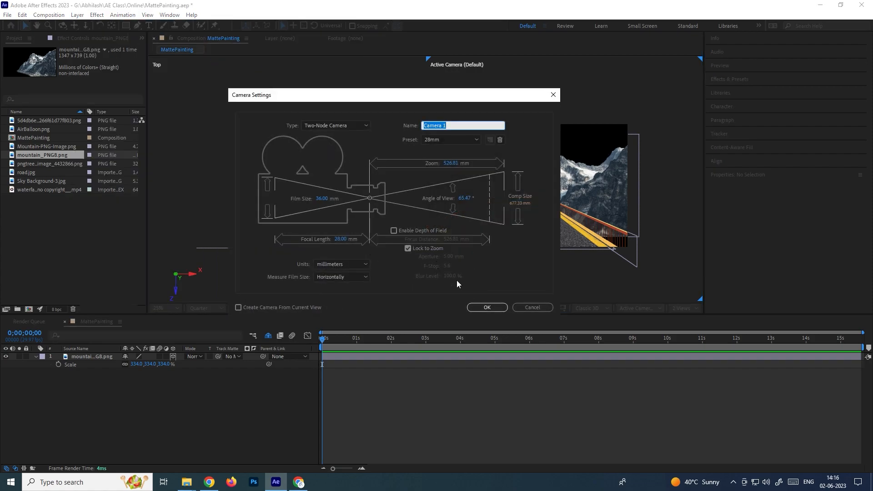
left_click(486, 306)
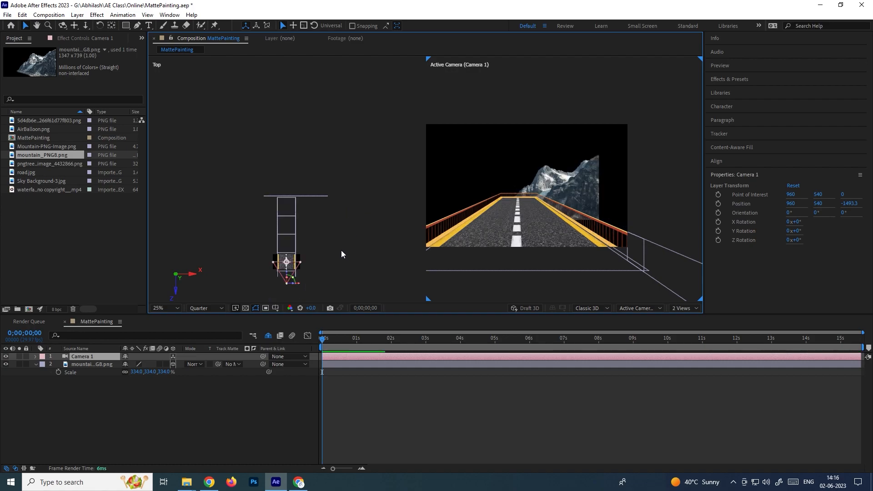
- Adjust Camera 1's distance along the Z axis, pulling it back slightly from the near end of the road
scroll(328, 222, "up", 1)
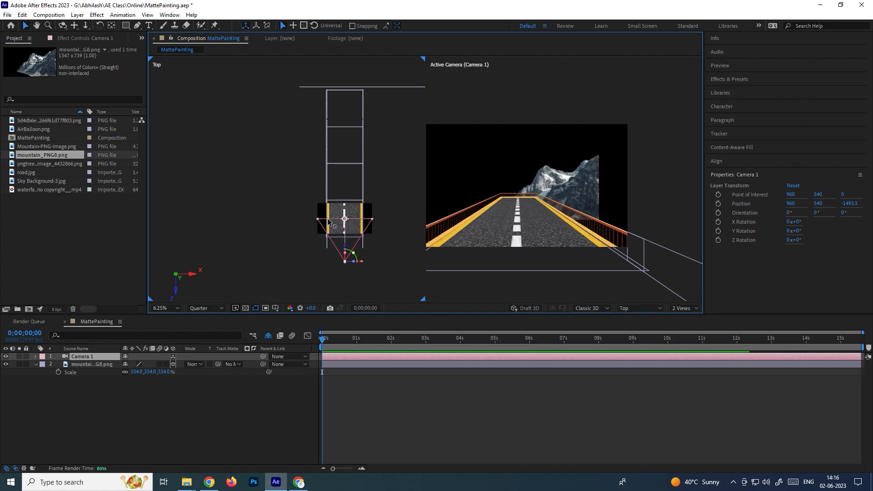
mouse_move(347, 249)
left_mouse_down()
mouse_move(351, 204)
mouse_move(350, 242)
left_mouse_up()
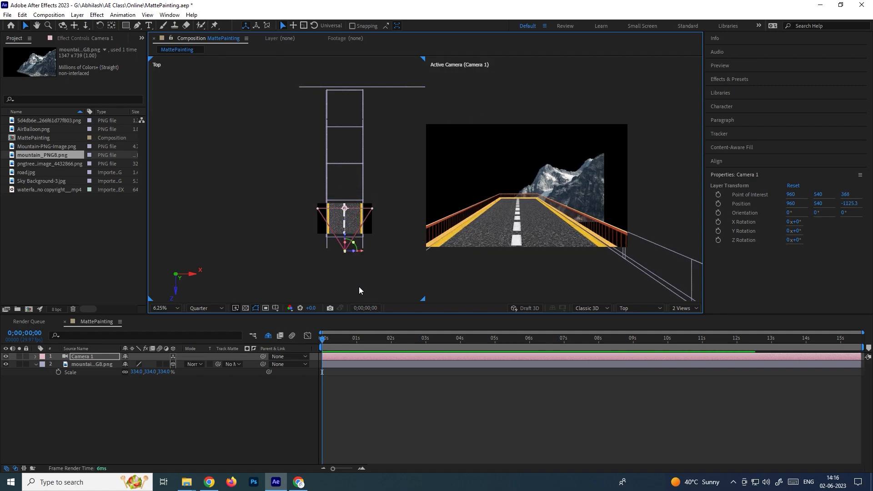
scroll(354, 277, "up", 2)
left_click_drag(356, 268, 176, 141)
left_click_drag(333, 236, 296, 141)
left_click_drag(302, 219, 309, 285)
- Scale the mountain layer to 596% and move it up and outward so it rises beyond the road's right fence
left_click(106, 363)
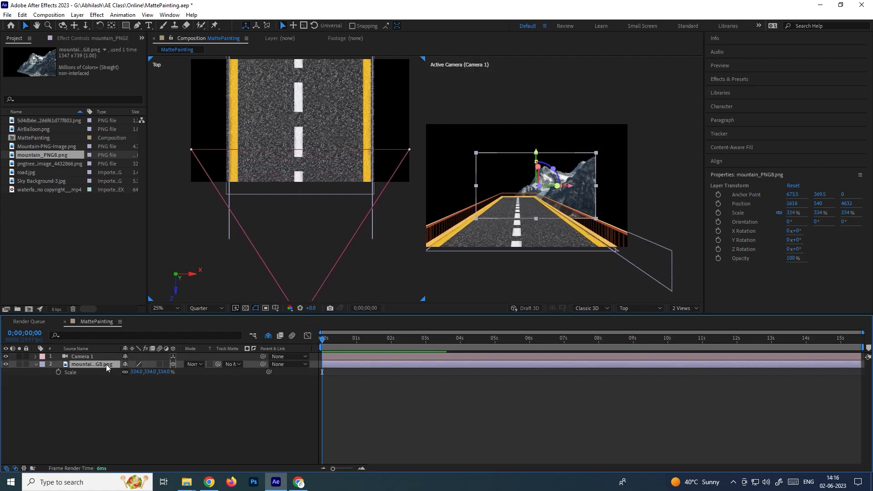
left_click_drag(135, 372, 293, 379)
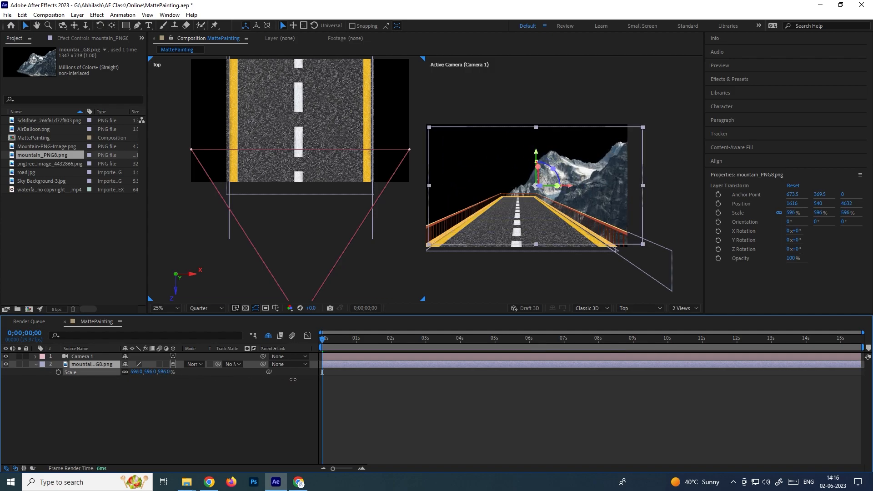
left_click_drag(530, 160, 566, 144)
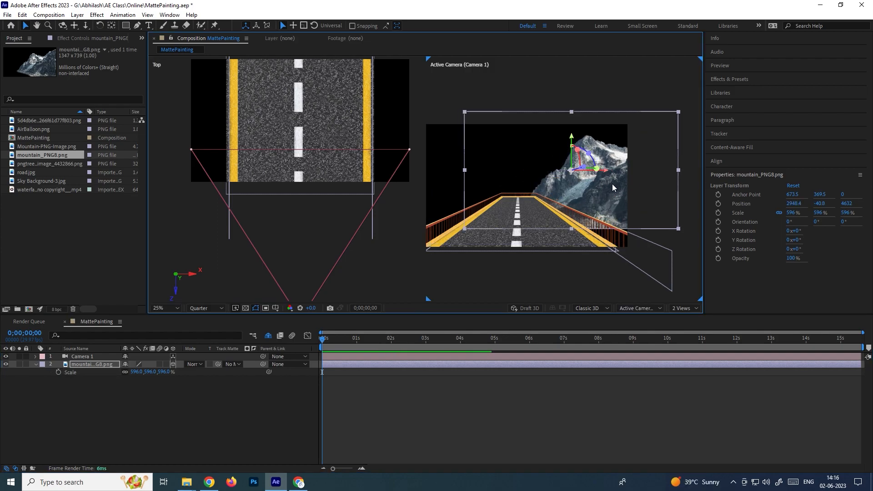
left_click_drag(608, 172, 608, 173)
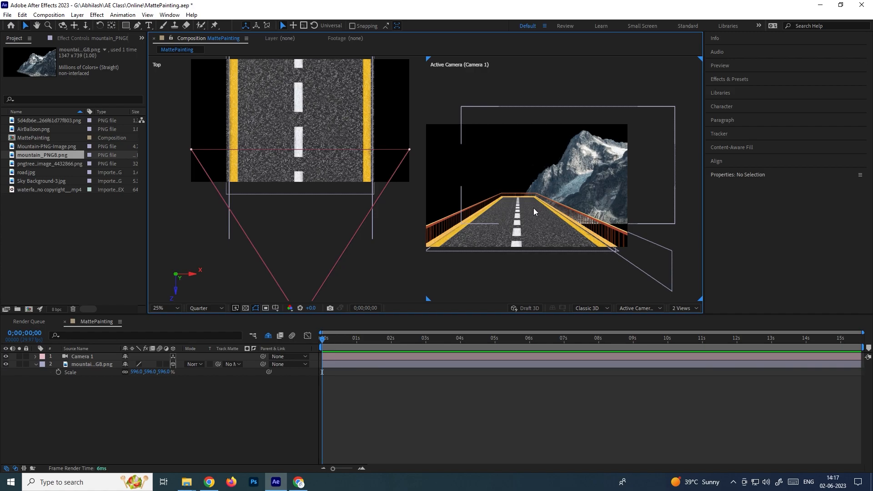
- Add the green-screen waterfall video to the composition beneath Camera 1 and make it a 3D layer
left_click(35, 190)
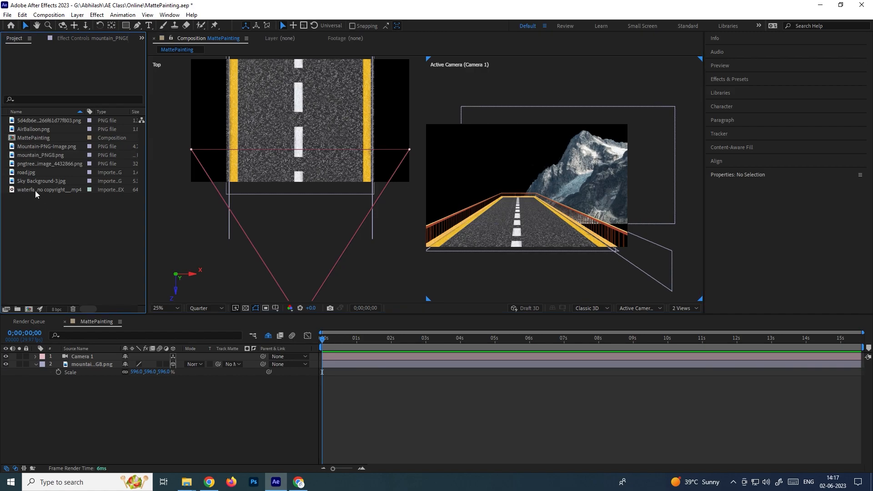
left_click_drag(24, 189, 77, 362)
left_click(105, 419)
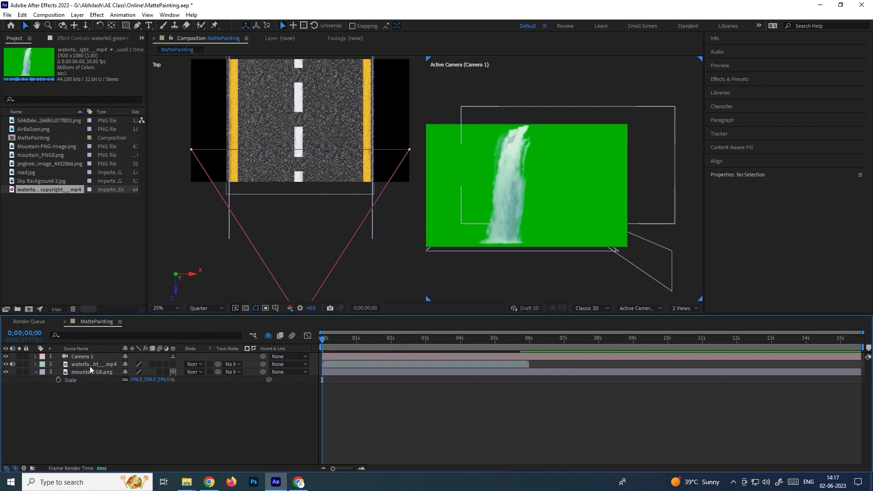
left_click(90, 365)
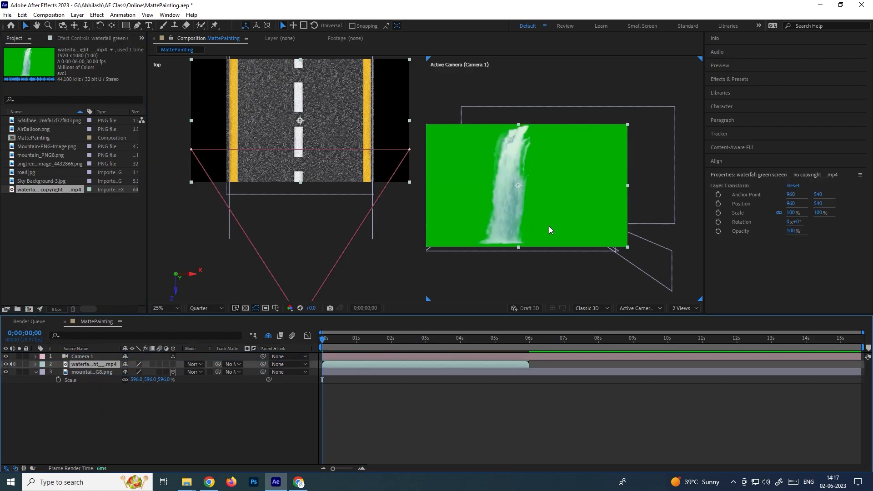
left_click(173, 364)
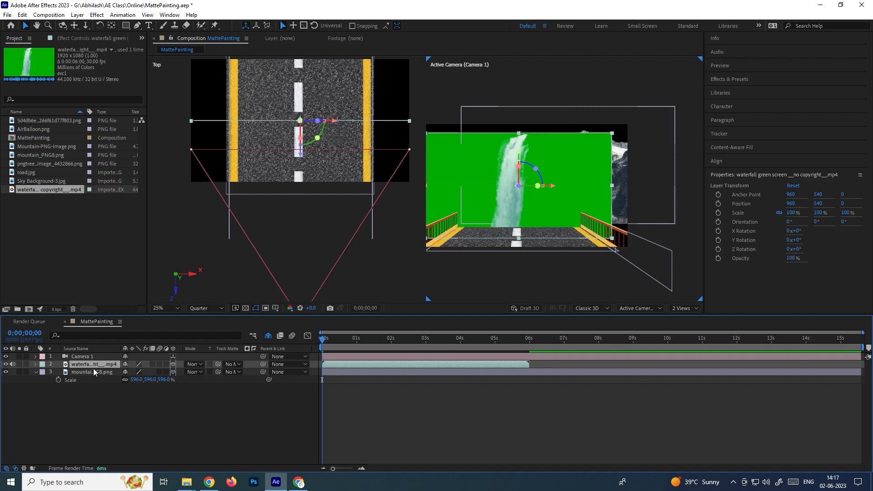
- Apply the Keylight (1.2) keying effect to the waterfall layer and sample its green background as the Screen Colour
left_click(99, 14)
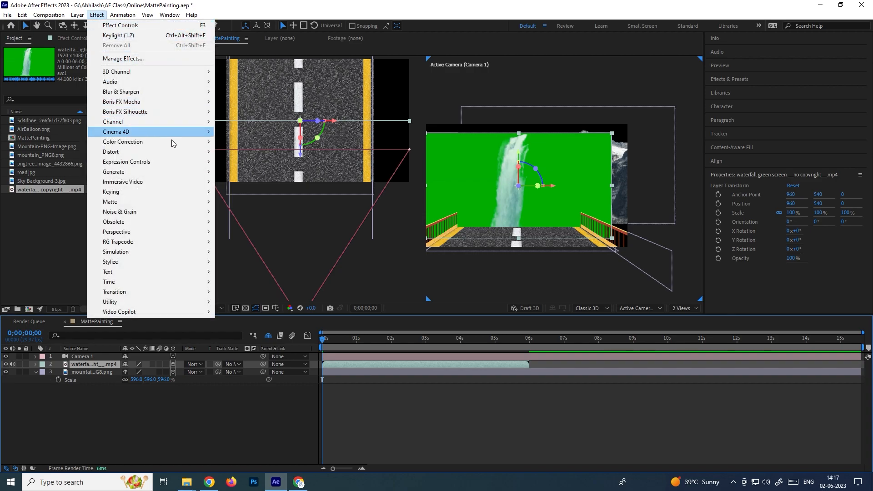
mouse_move(151, 193)
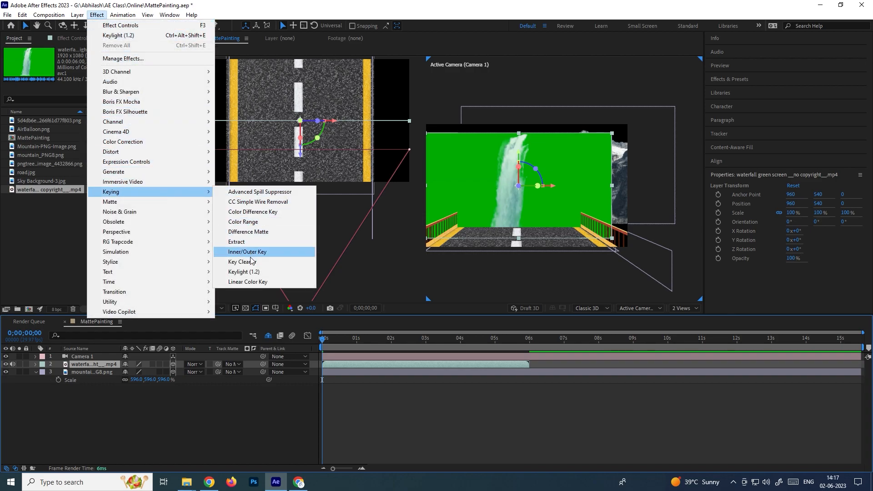
left_click(255, 272)
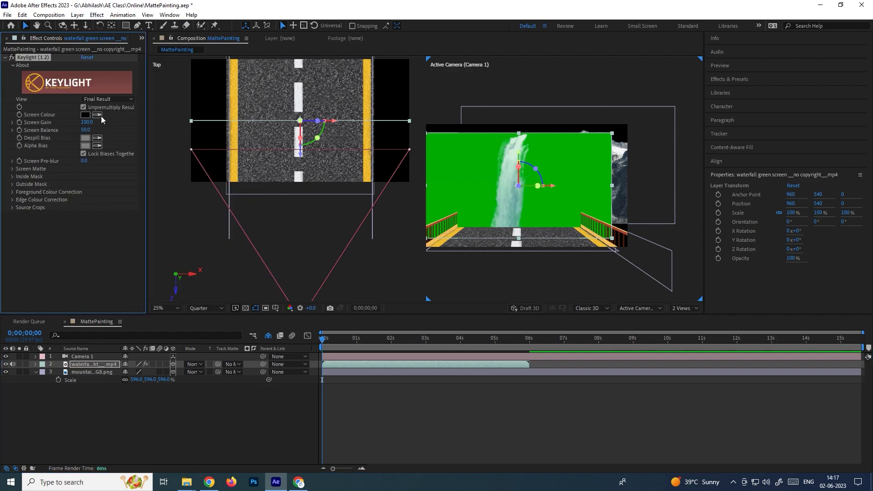
left_click(98, 115)
left_click(488, 176)
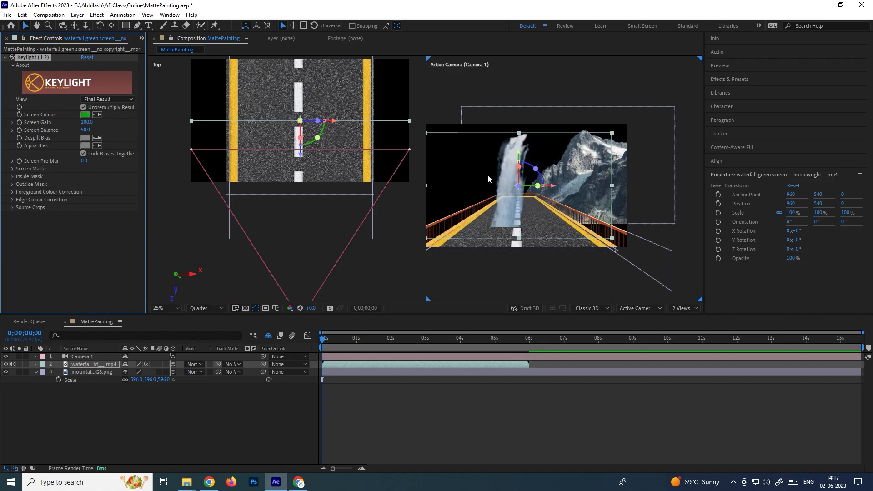
- Push the waterfall back to Z 3584, scale it to 188% and position it over the mountain at X 2830, Y -130.9
left_click(95, 366)
scroll(331, 227, "down", 3)
left_click_drag(326, 185, 325, 231)
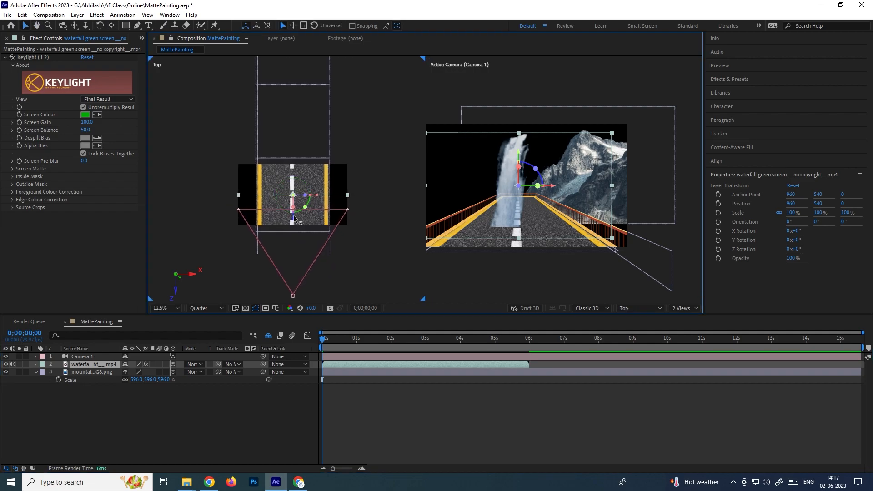
scroll(314, 151, "down", 2)
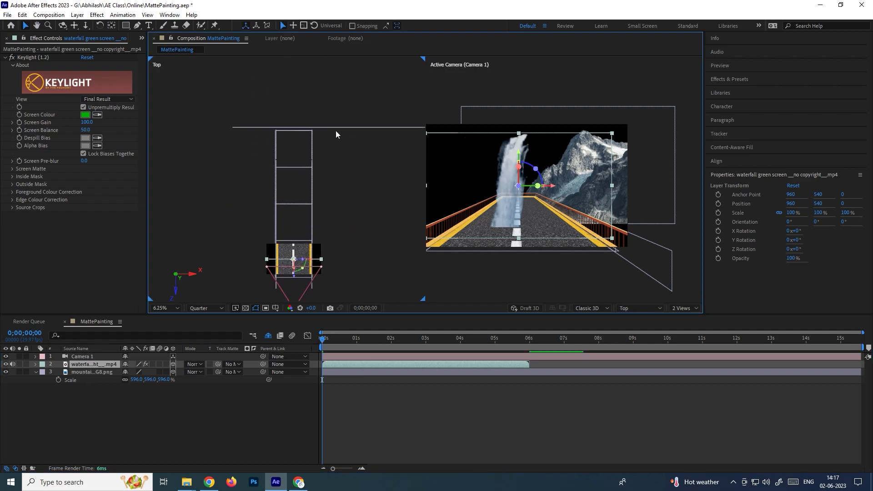
left_click(336, 130)
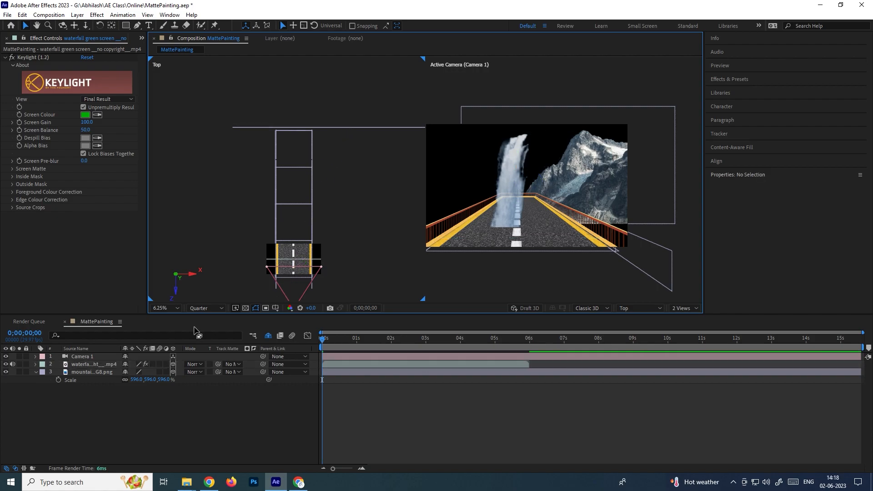
left_click(82, 365)
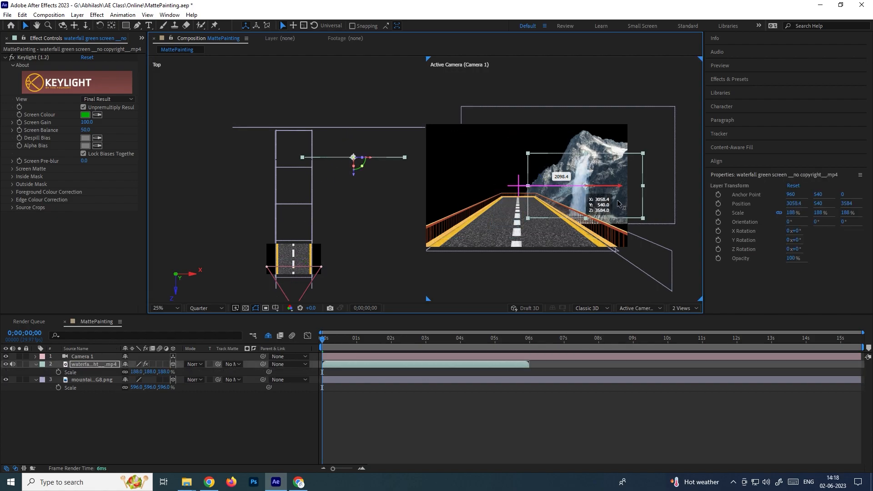
left_click_drag(622, 201, 613, 202)
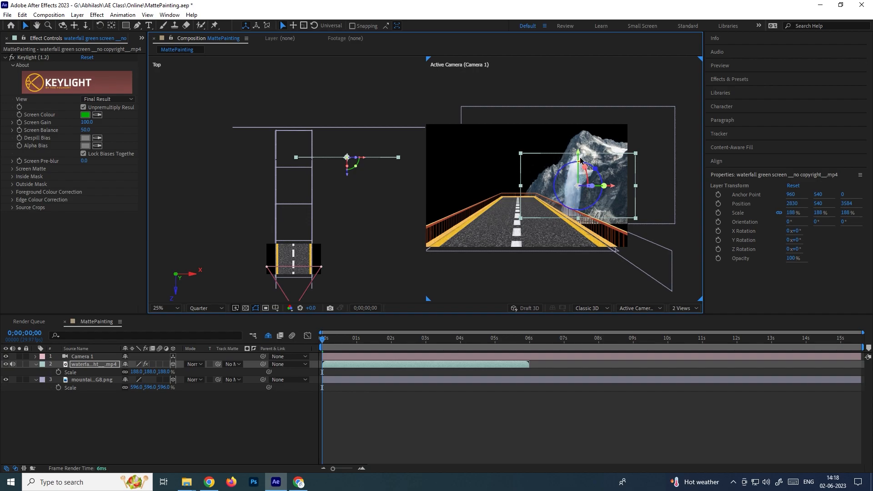
left_click_drag(577, 148, 577, 140)
left_click_drag(578, 135, 578, 132)
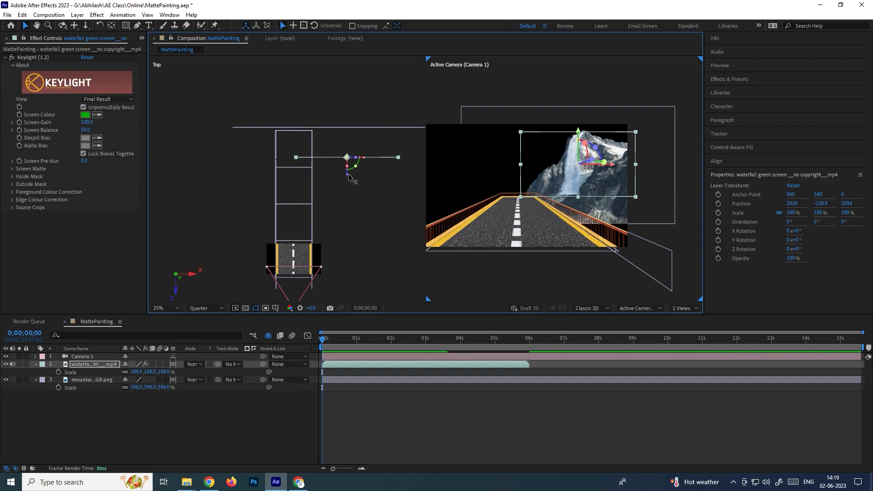
- Try pushing the waterfall back along Z to 5792, behind the mountain, and undo the move
left_click_drag(353, 179, 353, 115)
left_click_drag(595, 140, 595, 140)
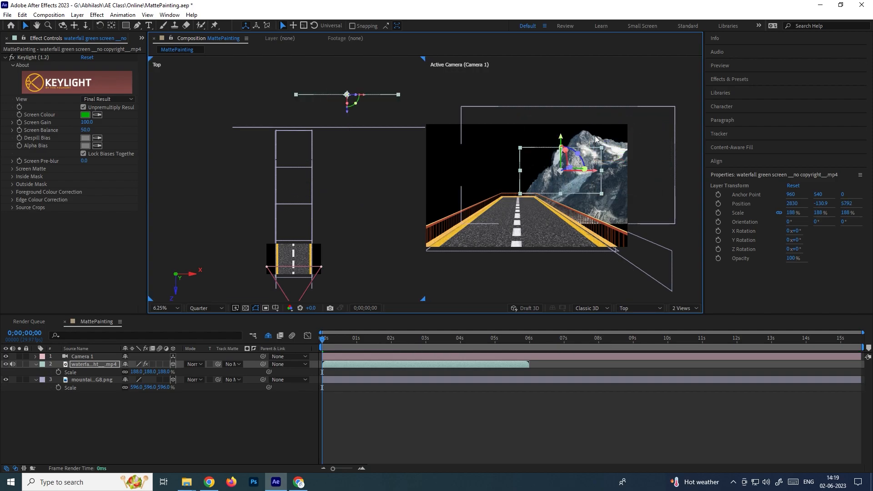
key("ctrl+z")
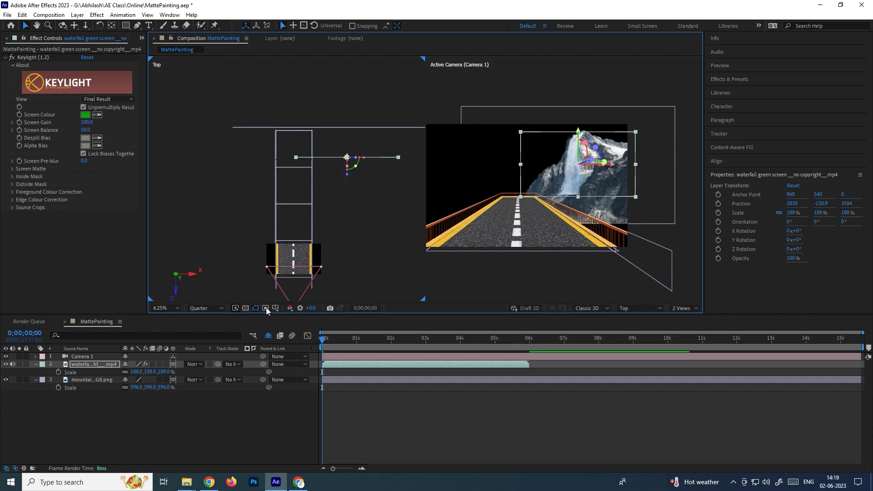
- Test the waterfall's depth by moving Camera 1 forward along the road, and undo the camera move
left_click(91, 355)
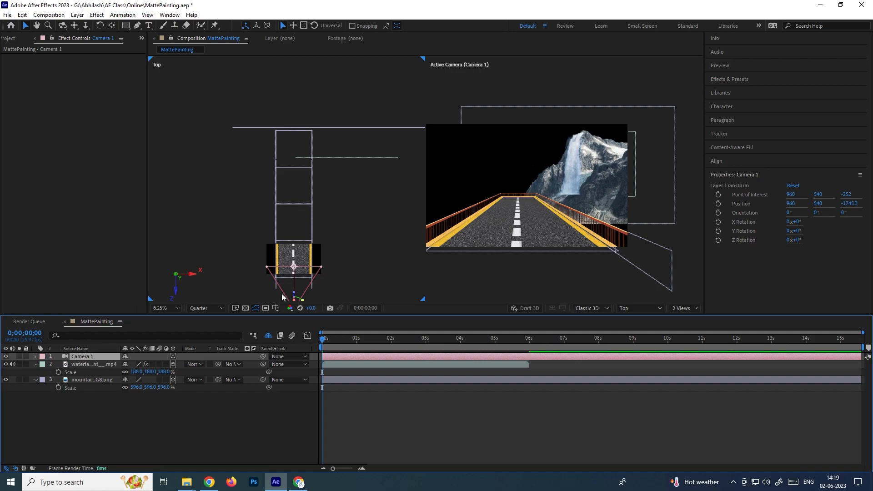
left_click_drag(322, 245, 321, 224)
left_click_drag(295, 270, 299, 200)
key("ctrl+z")
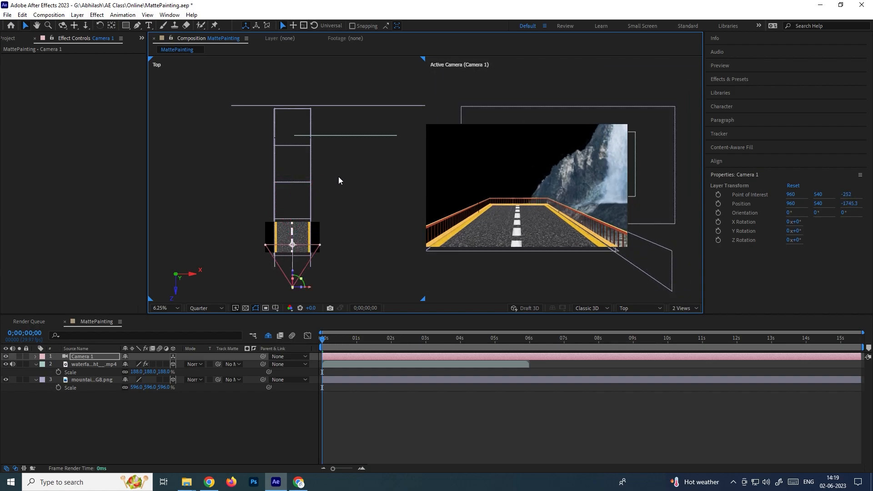
- Bring the waterfall closer to the camera at Z 2576 and lower it to Y 65.9
left_click(331, 136)
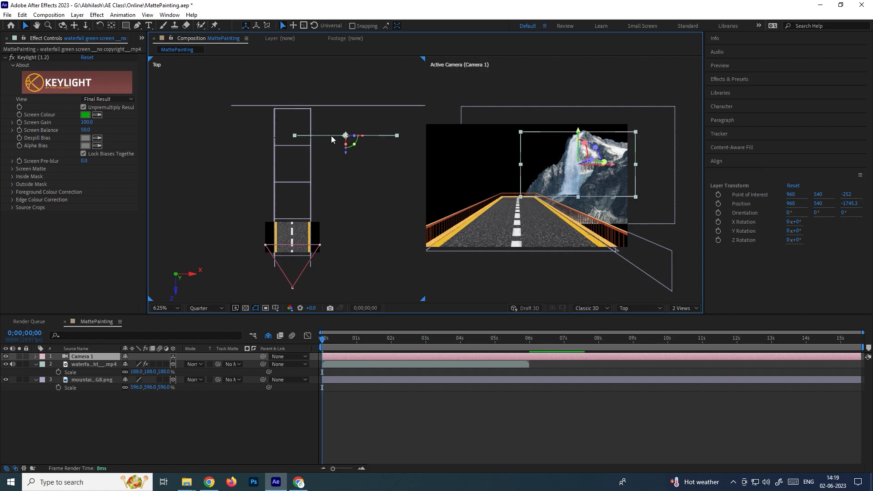
left_click_drag(347, 155, 360, 179)
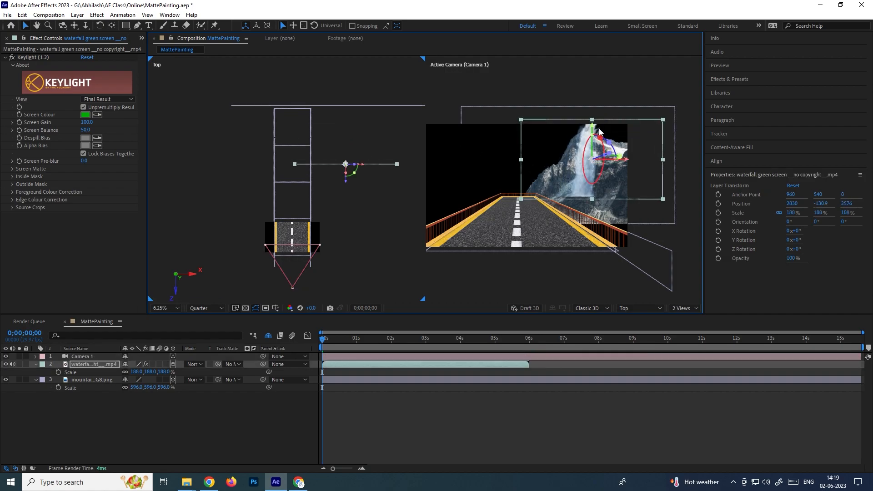
left_click_drag(593, 126, 593, 139)
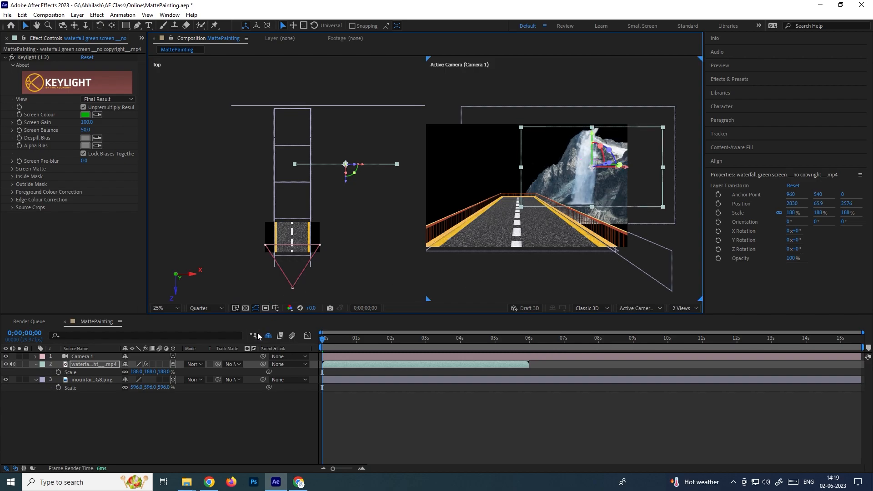
- Check the waterfall's new placement with another forward move of Camera 1 along Z, and undo that move
left_click(82, 357)
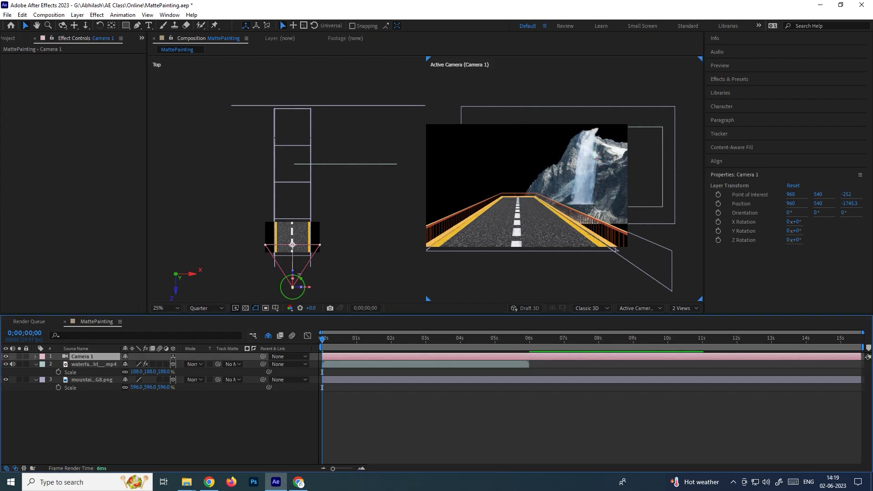
left_click_drag(294, 274, 298, 213)
key("ctrl+z")
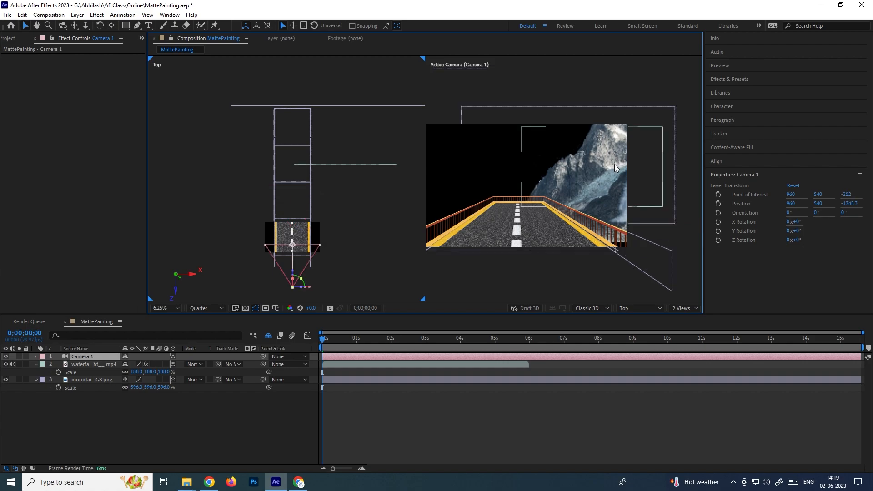
- Place the waterfall just in front of the mountain at Z 4604, shifting it to X 3357.2 and Y -495.4
left_click_drag(358, 148, 292, 275)
scroll(349, 111, "up", 1)
scroll(359, 222, "up", 2)
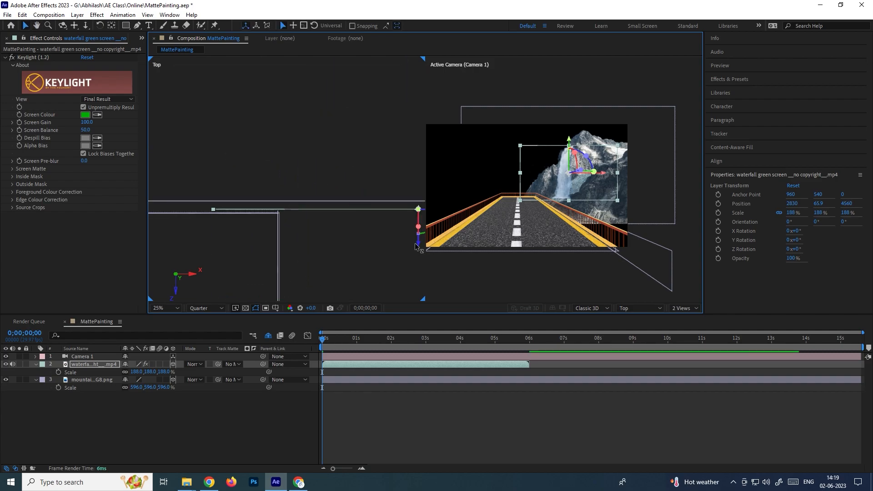
left_click_drag(418, 245, 456, 232)
left_click_drag(606, 176, 619, 176)
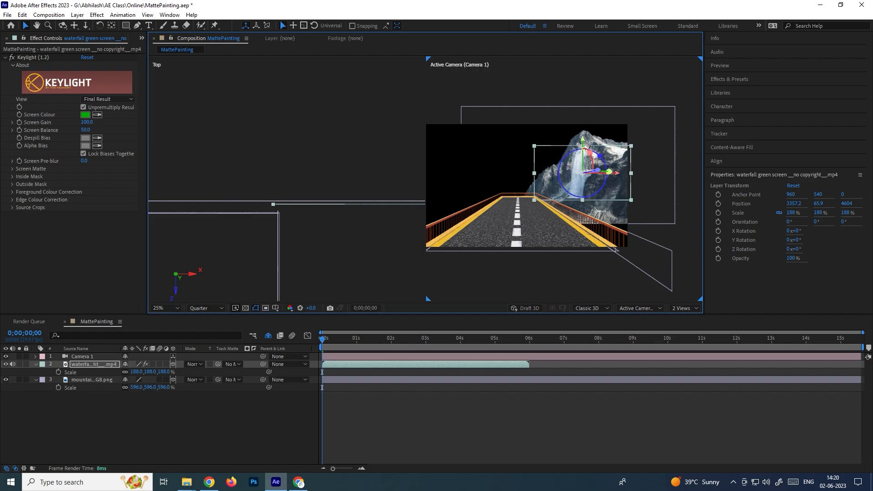
left_click_drag(582, 133, 582, 118)
- Scale the waterfall layer to 301% and adjust its position so the water falls down the mountain face
left_click(88, 364)
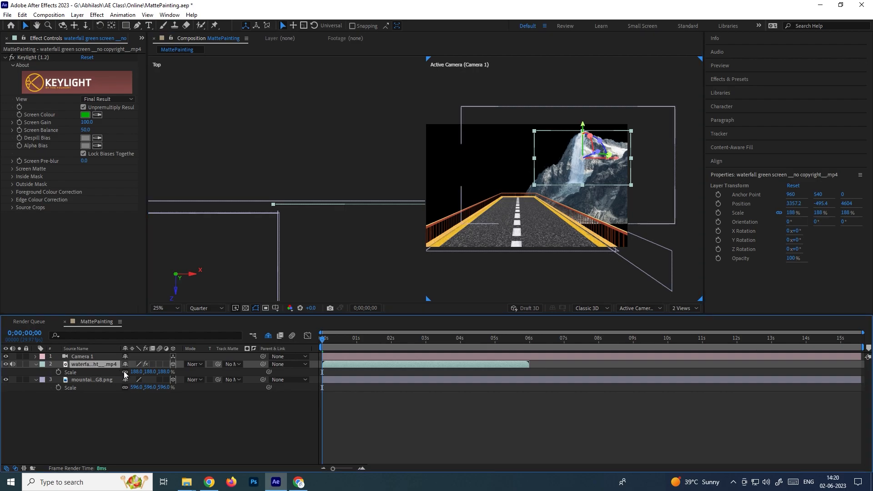
left_click_drag(156, 372, 223, 381)
left_click_drag(586, 141, 587, 143)
left_click_drag(328, 342, 258, 411)
left_click(247, 428)
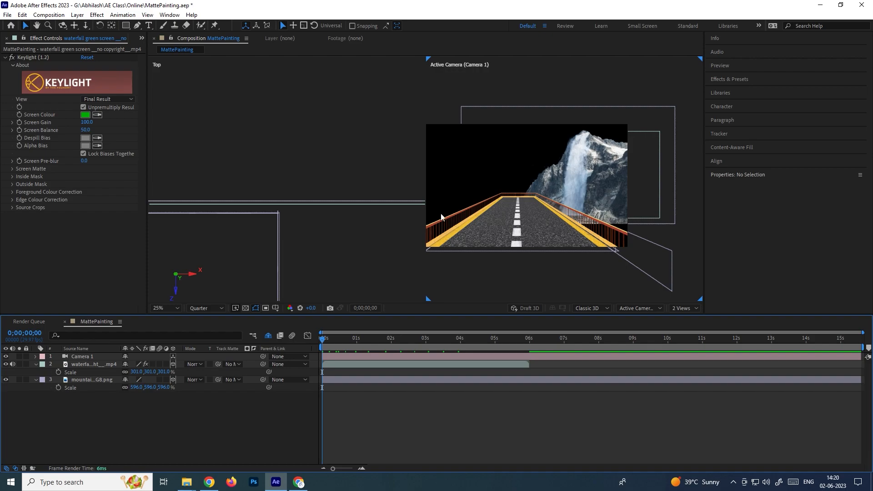
- Add the Unsplash sea-and-sky image from the project to the composition and make it a 3D layer at the top of the stack
left_click(142, 38)
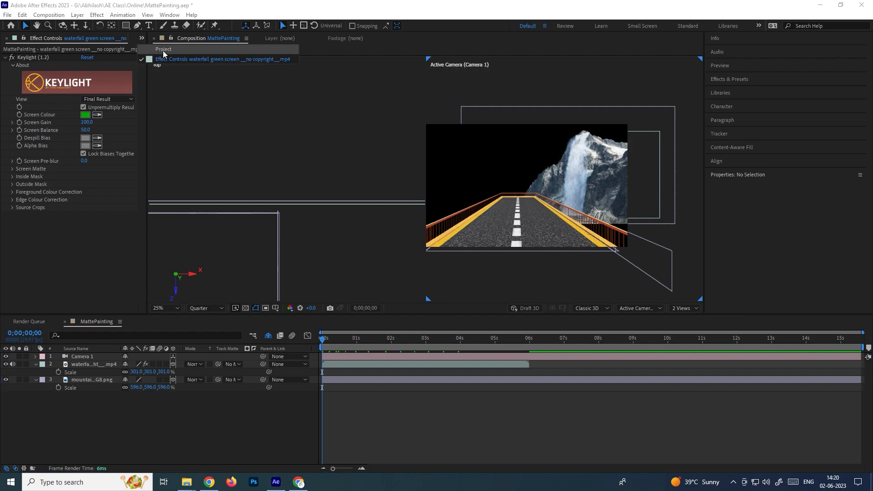
left_click(163, 51)
left_click_drag(42, 178, 96, 400)
scroll(560, 214, "down", 1)
mouse_move(560, 197)
left_mouse_down()
mouse_move(561, 177)
mouse_move(559, 189)
left_mouse_up()
left_click(166, 355)
left_click(172, 357)
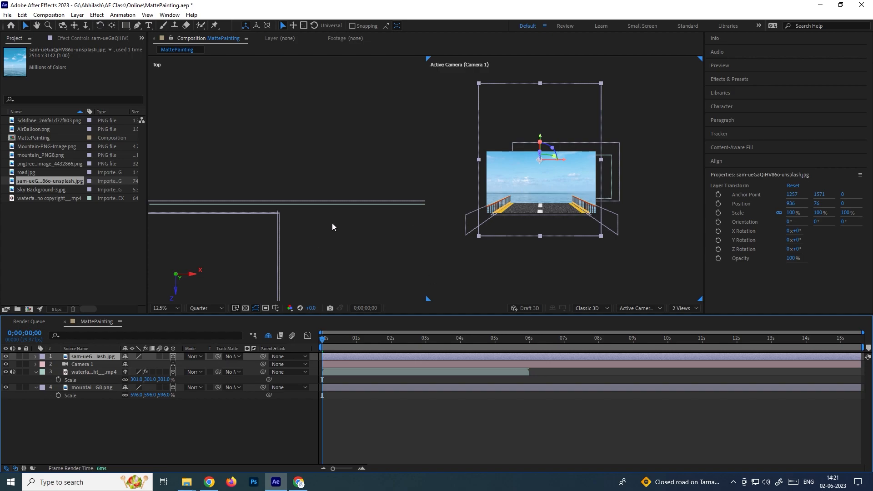
- Push the sea-and-sky layer behind the mountain to Z 4752, scale it to 444% and raise it to Y -1734
scroll(332, 223, "down", 2)
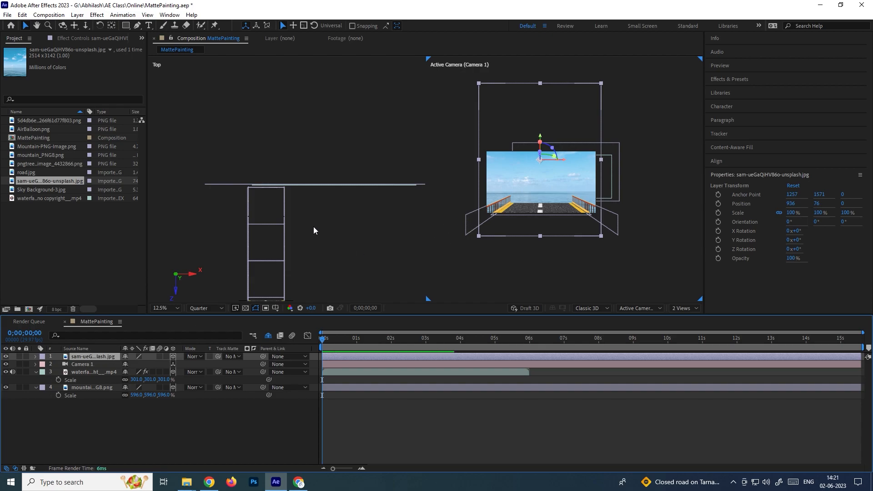
scroll(313, 209, "down", 3)
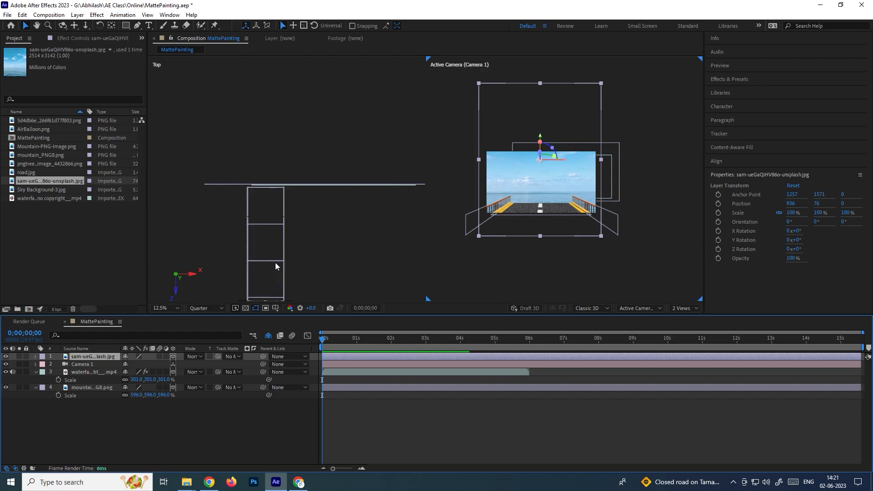
left_click(274, 263)
scroll(282, 266, "up", 2)
left_click_drag(286, 262, 301, 130)
key("s")
left_click_drag(163, 366, 314, 359)
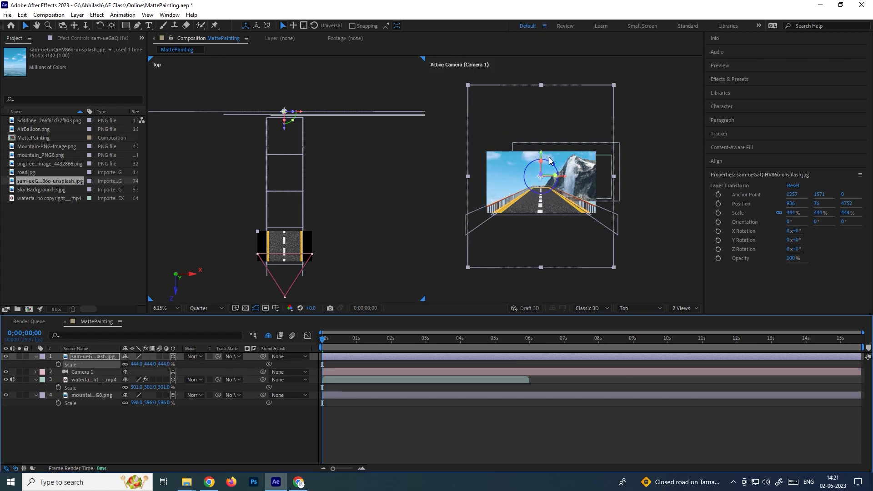
left_click_drag(541, 153, 541, 126)
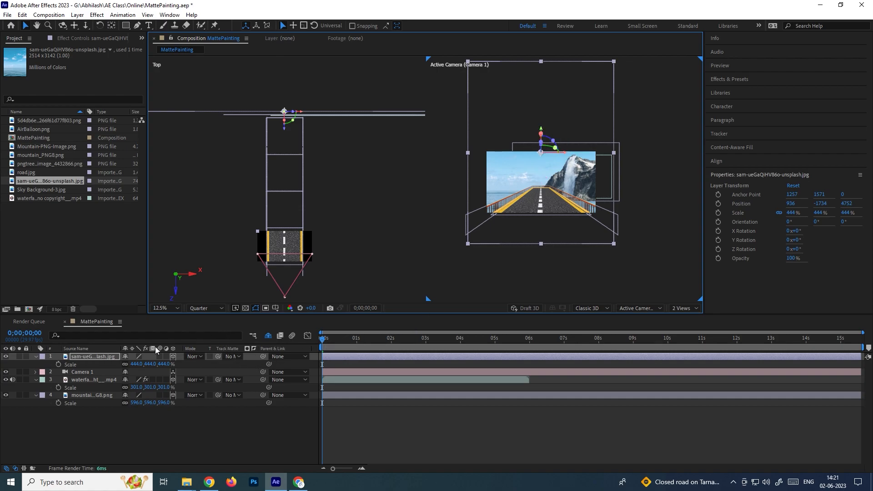
- Move Camera 1 forward along the road to Z -769.3, with its point of interest at Z 724
left_click(87, 357)
left_click_drag(288, 297, 293, 226)
left_click(289, 275)
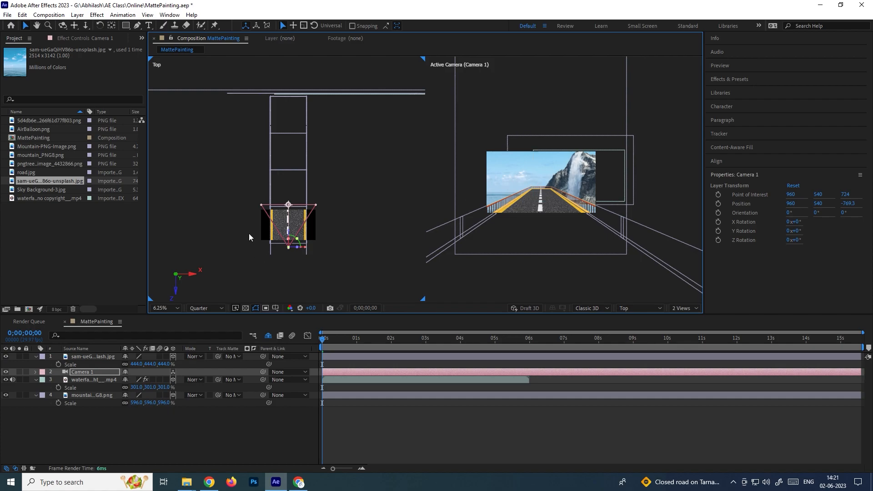
key("comma")
- Push the sea-and-sky layer far behind the mountain to Z 21840 and scale it to 1131%
left_click(88, 356)
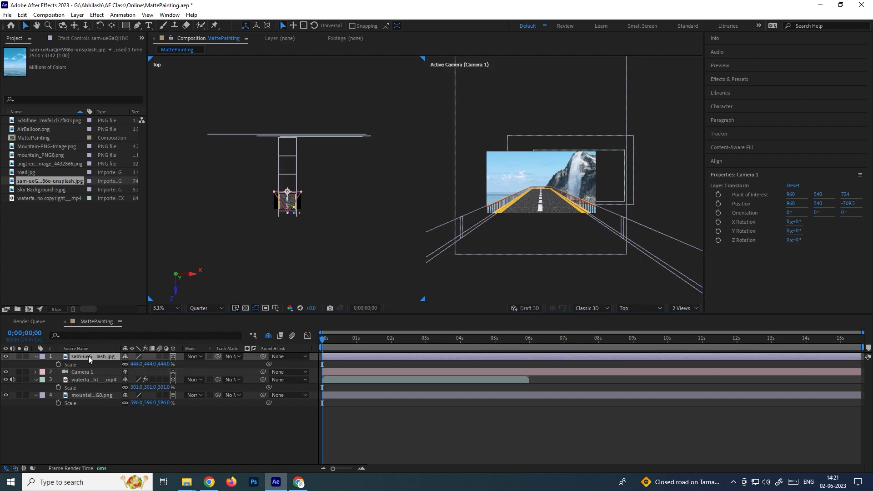
scroll(288, 273, "up", 3)
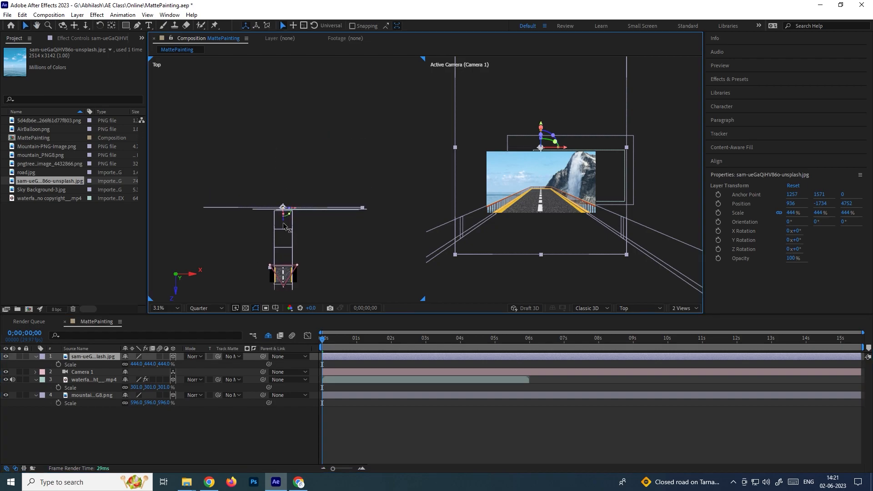
left_click_drag(289, 207, 300, 85)
key("comma")
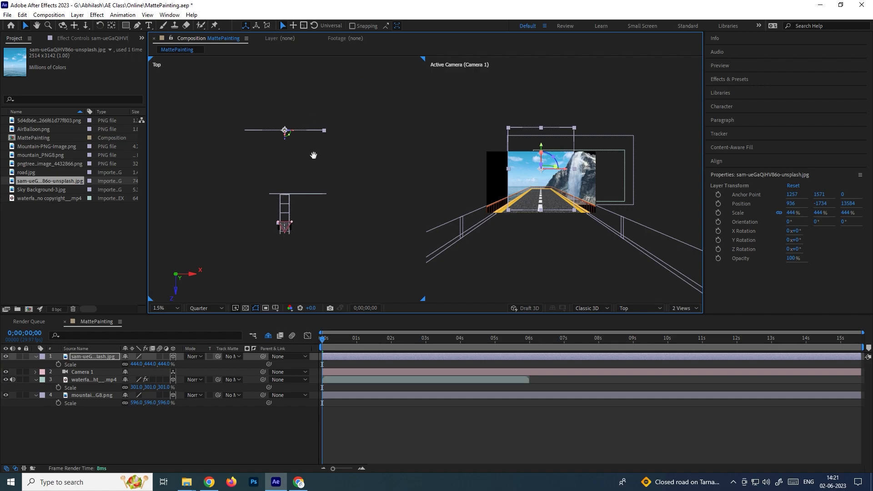
scroll(306, 199, "up", 1)
key("v")
left_click_drag(281, 169, 288, 104)
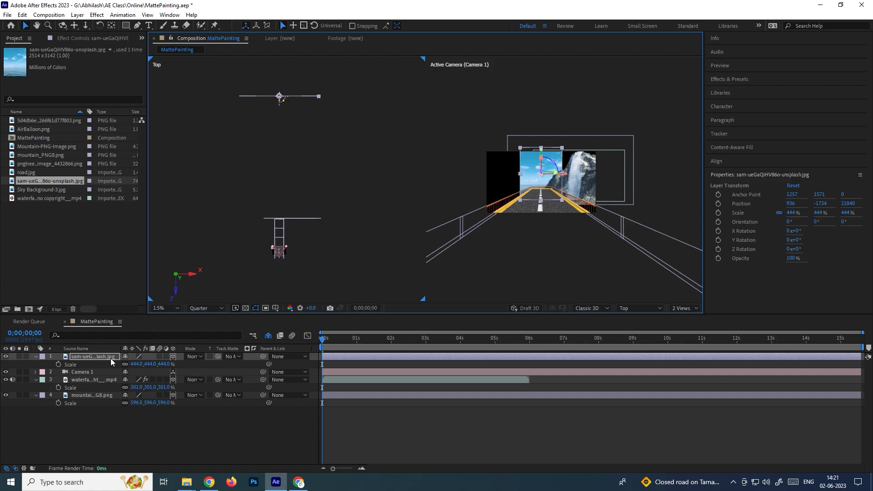
left_click_drag(144, 364, 492, 385)
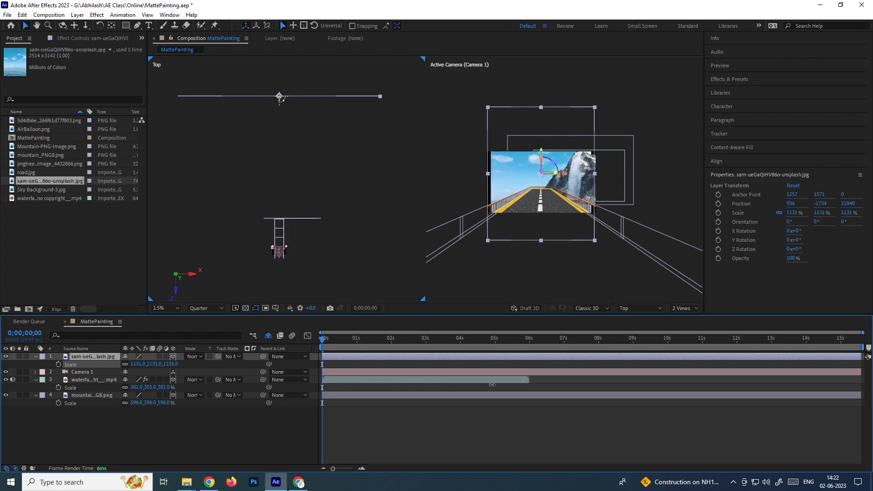
- Raise the sea-and-sky layer to Y -4398.6, and pull Camera 1 back to Z -1553.3 with its point of interest at Z -60
left_click_drag(542, 146, 544, 138)
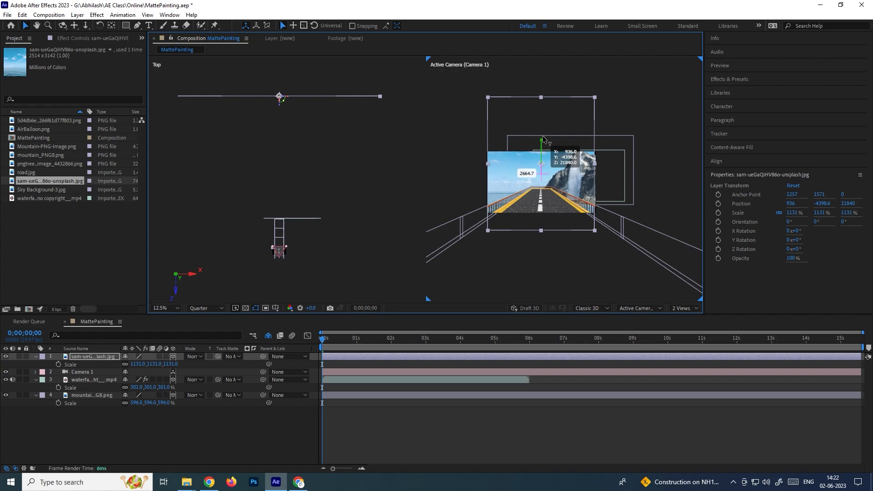
left_click(86, 372)
scroll(282, 264, "up", 2)
left_click_drag(295, 255, 319, 114)
scroll(294, 191, "up", 2)
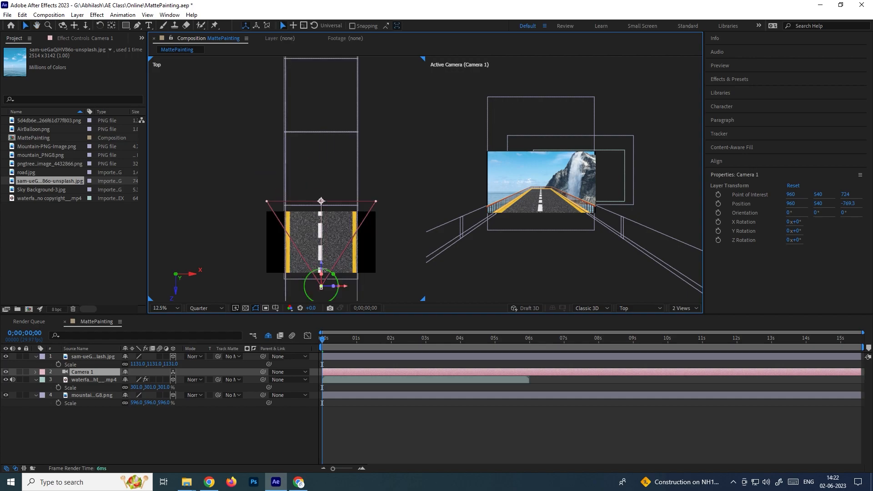
left_click_drag(322, 266, 330, 309)
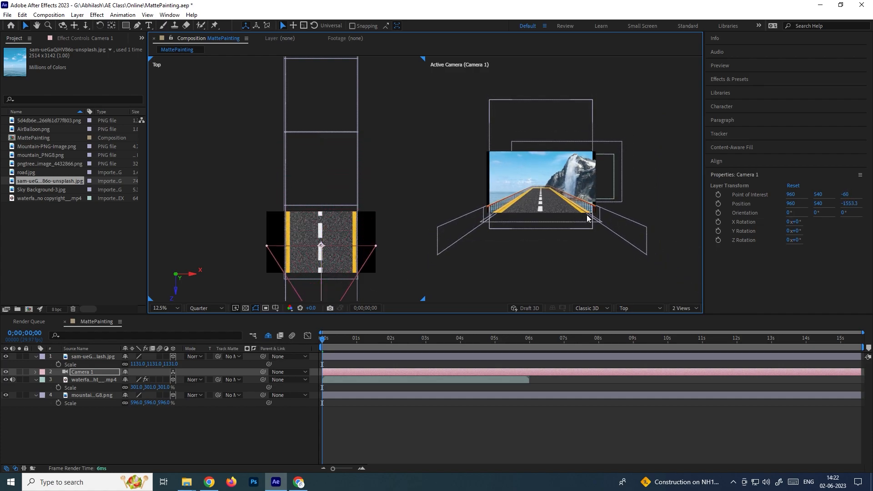
- Switch the composition to a single camera view and scale the sea-and-sky layer to 1212% to cover the frame edges
left_click(646, 307)
left_click(684, 308)
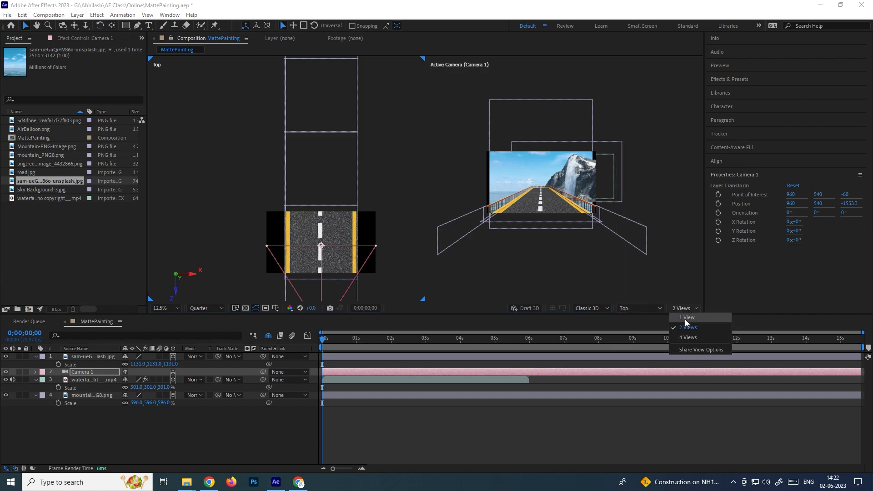
left_click(685, 320)
scroll(459, 230, "up", 2)
key("space")
left_click_drag(568, 241, 511, 204)
left_click(613, 234)
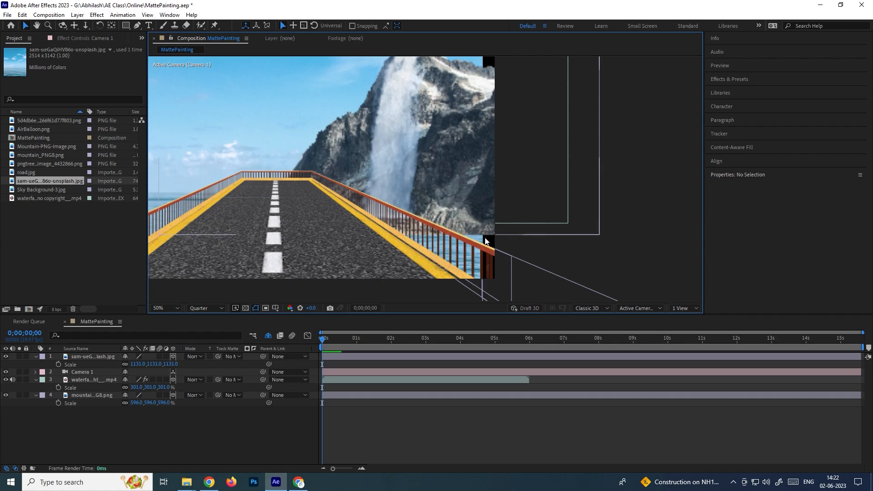
scroll(468, 217, "down", 1)
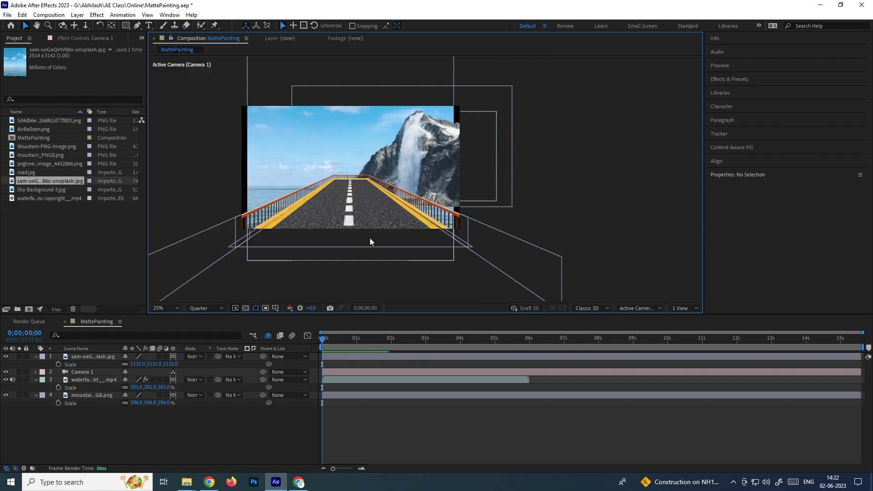
left_click(479, 212)
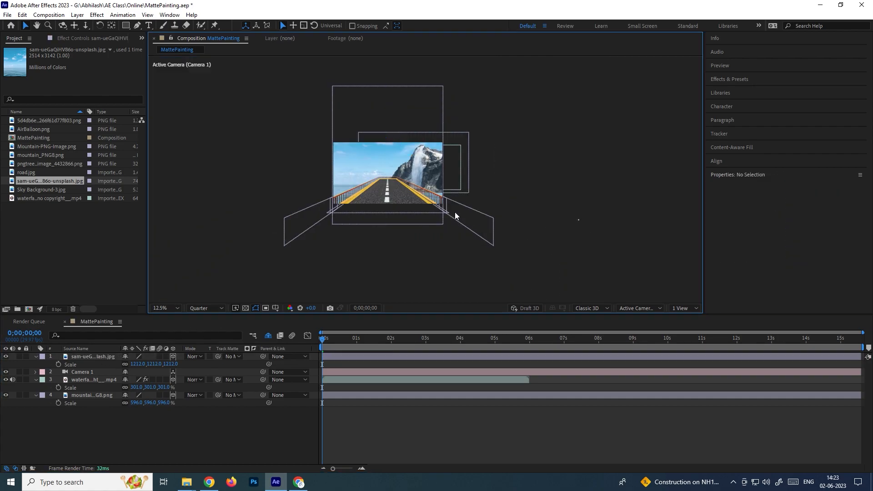
scroll(480, 204, "up", 1)
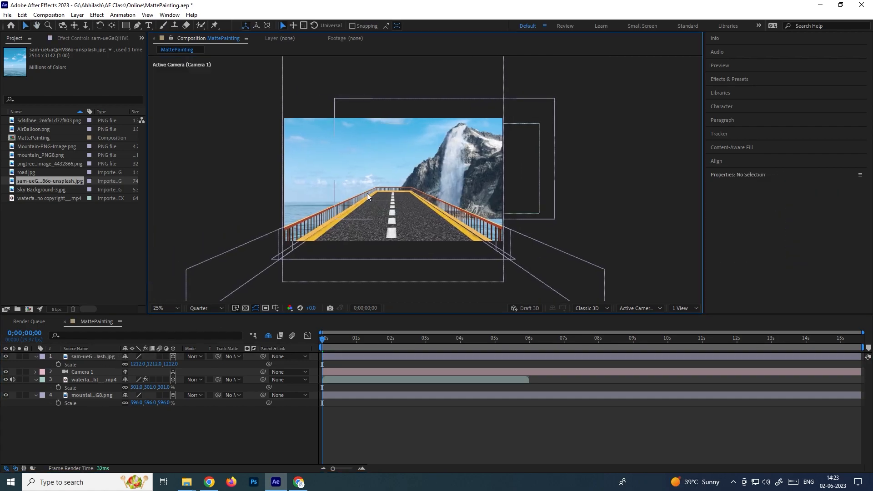
- Add Mountain-PNG-Image.png from the project above all other layers and make it a 3D layer with its scale shown
double_click(96, 245)
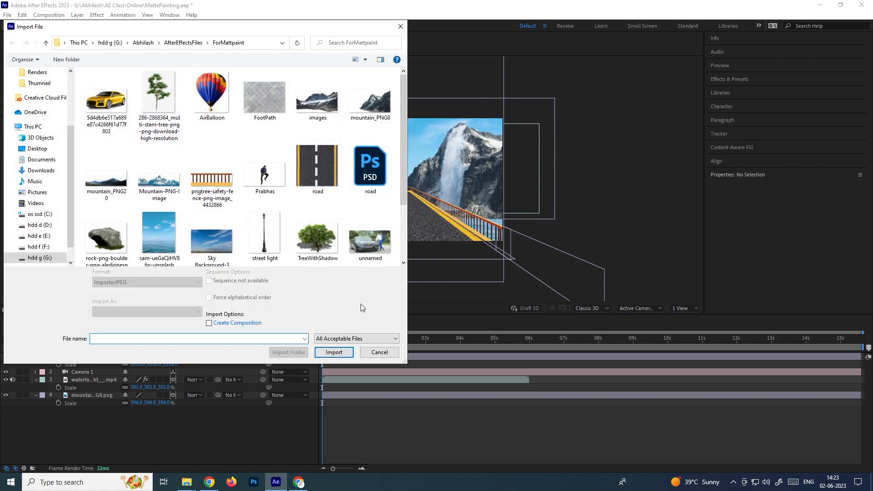
left_click(380, 353)
left_click_drag(50, 146, 100, 356)
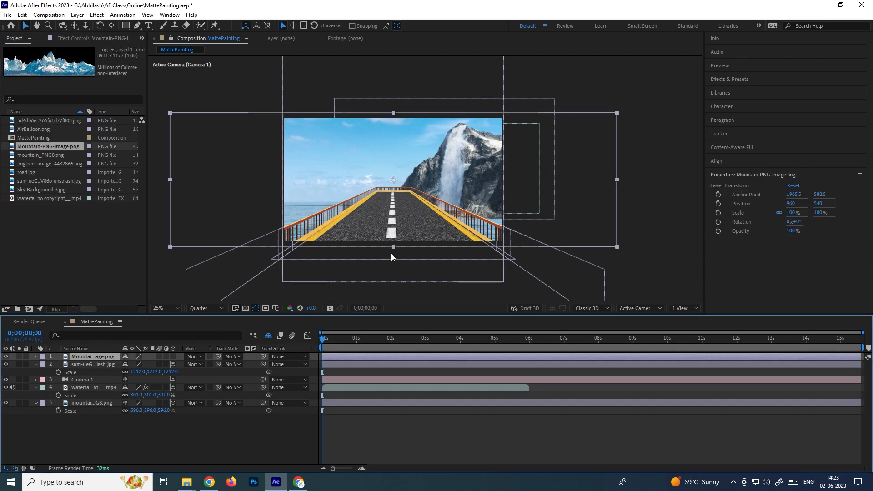
key("comma")
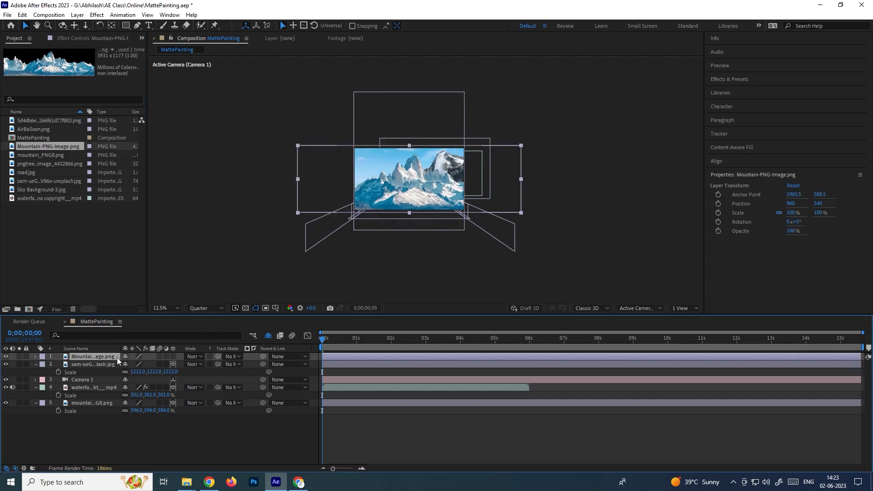
key("s")
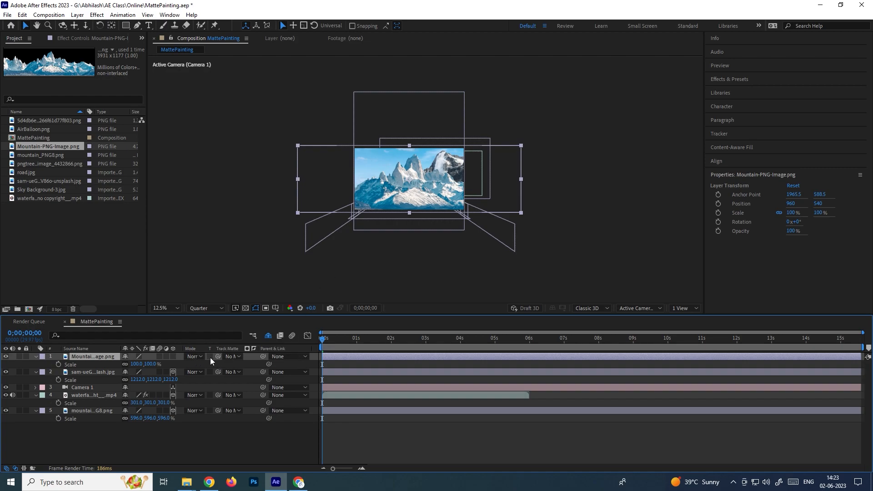
left_click(173, 356)
- In a two-view layout, push the Mountain-PNG-Image layer back to Z 8592 and scale it to 344%
left_click(680, 308)
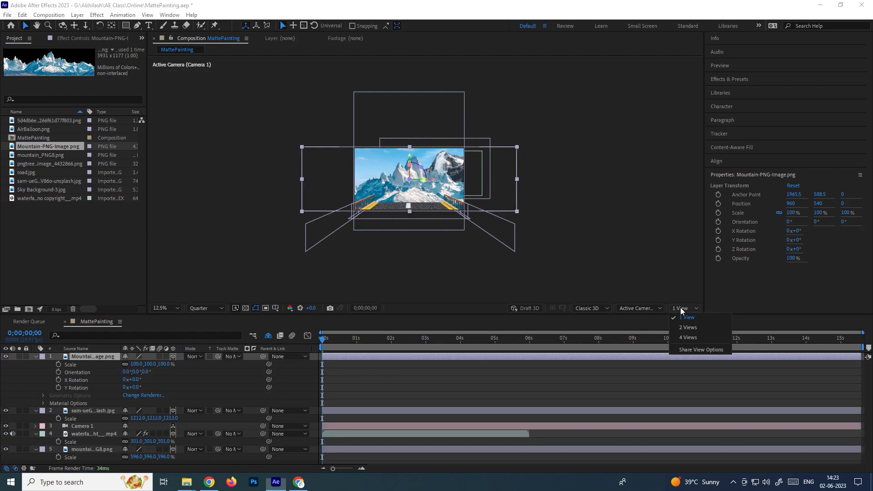
left_click(683, 327)
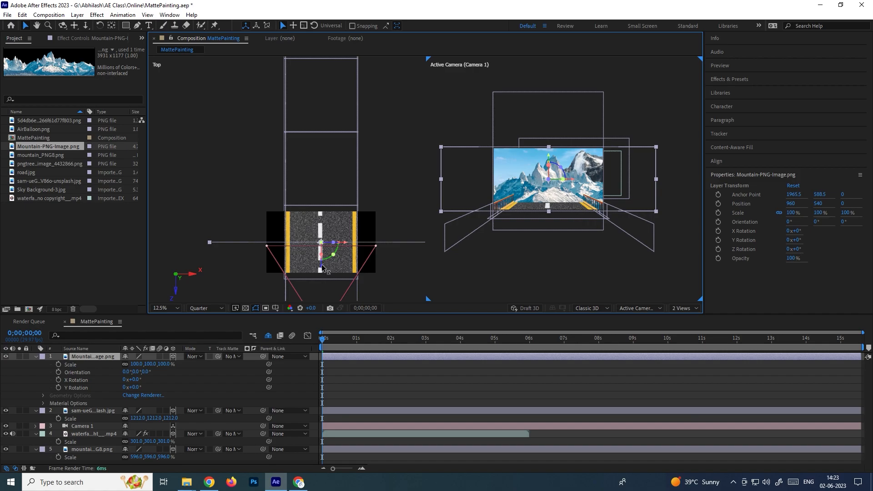
left_click_drag(323, 268, 346, 172)
mouse_move(345, 142)
left_mouse_down()
mouse_move(345, 255)
mouse_move(331, 219)
mouse_move(335, 142)
left_mouse_up()
scroll(355, 131, "down", 4)
left_click_drag(305, 214, 317, 118)
left_click(108, 356)
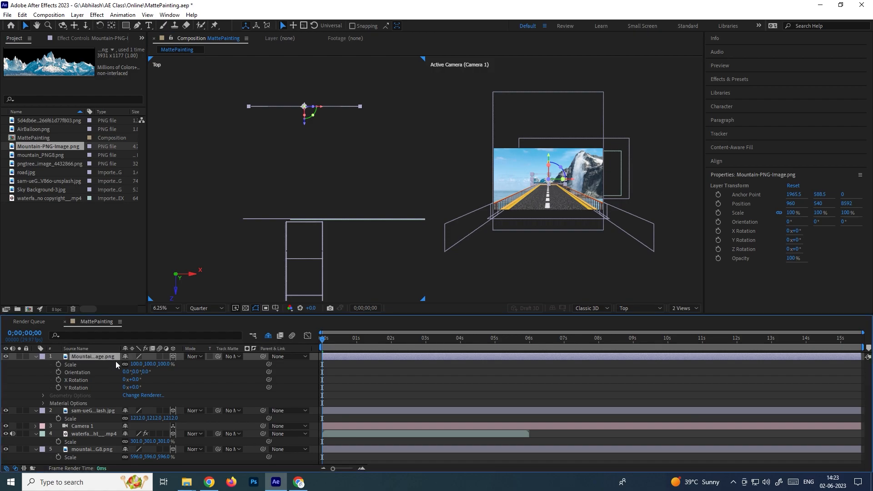
left_click_drag(161, 366, 272, 364)
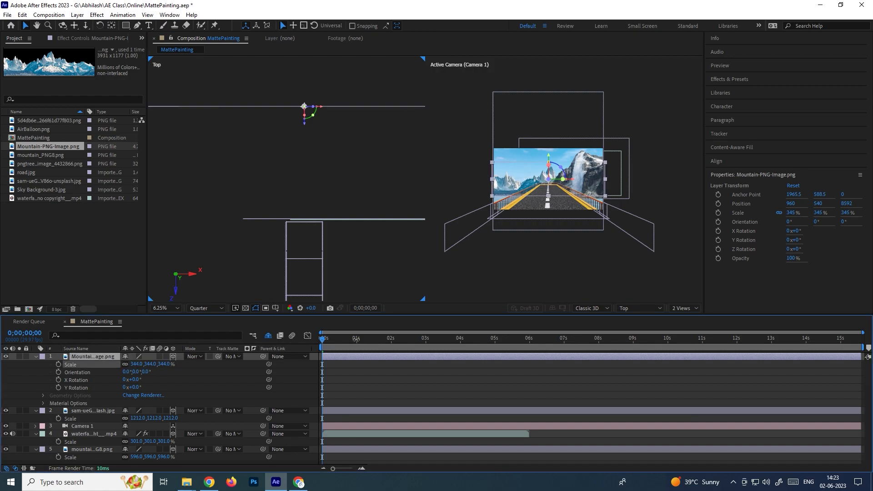
scroll(560, 234, "up", 3)
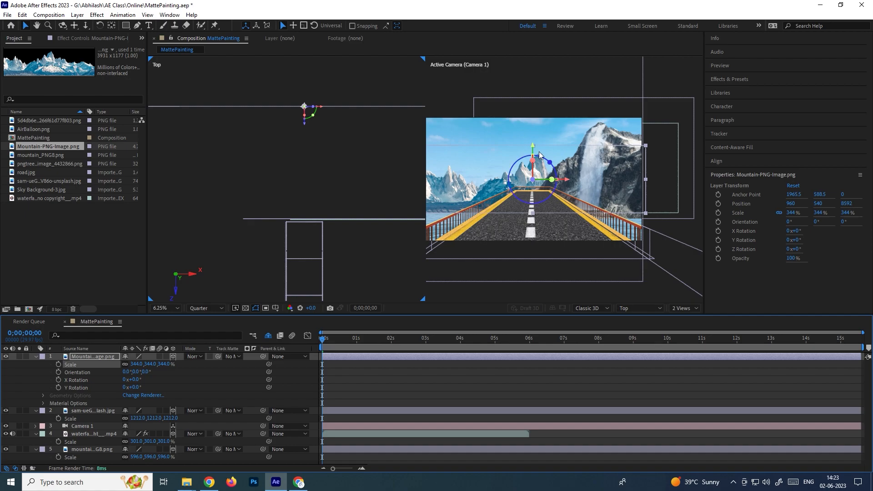
- Raise the Mountain-PNG-Image layer to Y 186.7, push it back to Z 12000 and scale it to 461%
mouse_move(536, 148)
left_mouse_down()
mouse_move(536, 132)
mouse_move(534, 147)
left_mouse_up()
mouse_move(309, 141)
left_mouse_down()
mouse_move(317, 249)
mouse_move(316, 128)
left_mouse_up()
left_click_drag(163, 364, 215, 366)
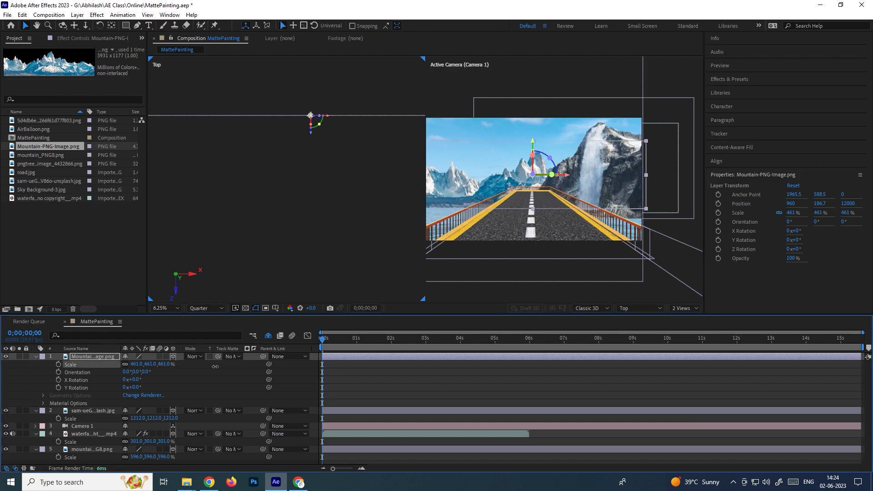
- Shift the Mountain-PNG-Image layer sideways to X -2452.5 and collapse its properties in the timeline
left_click_drag(567, 176, 523, 176)
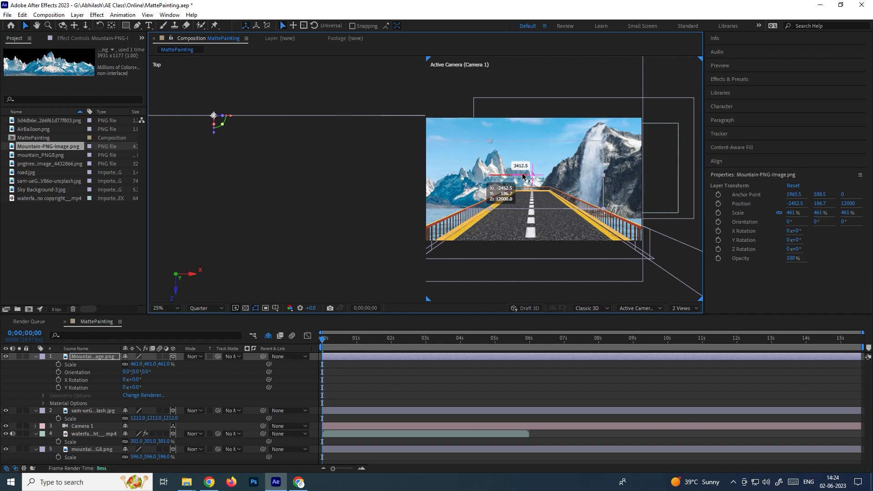
left_click(358, 163)
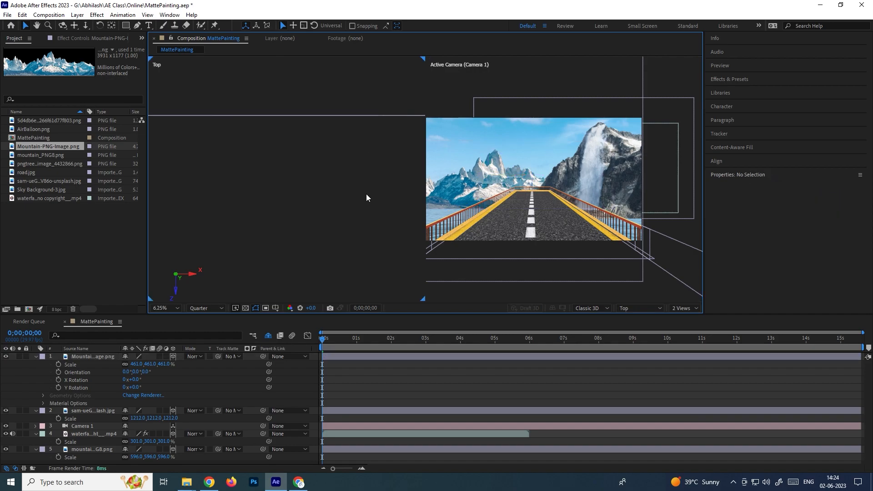
left_click_drag(552, 219, 582, 210)
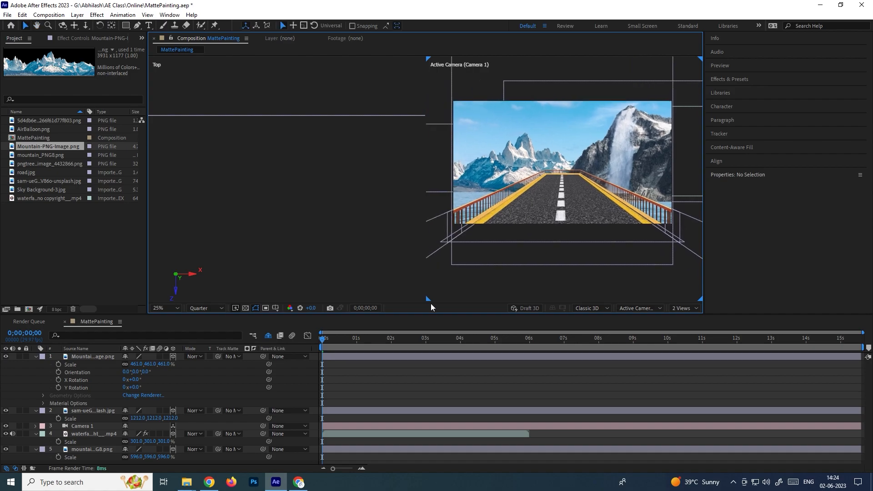
scroll(240, 198, "down", 2)
left_click_drag(325, 179, 324, 181)
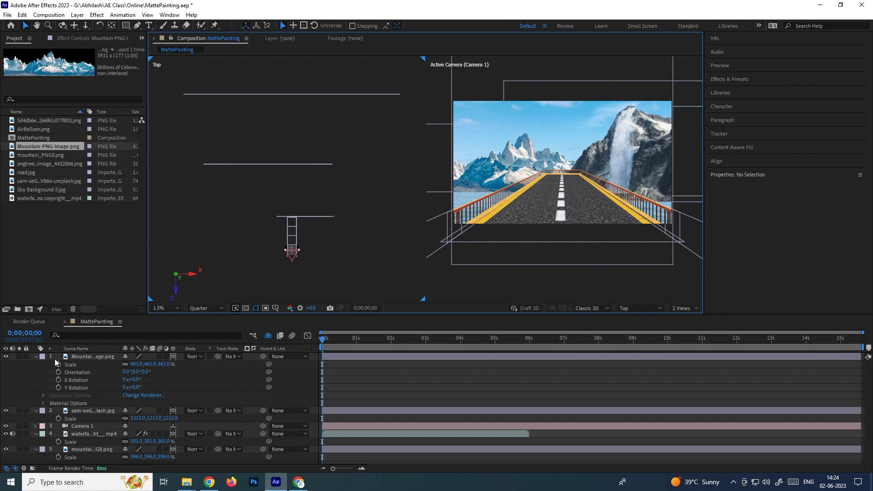
left_click(37, 357)
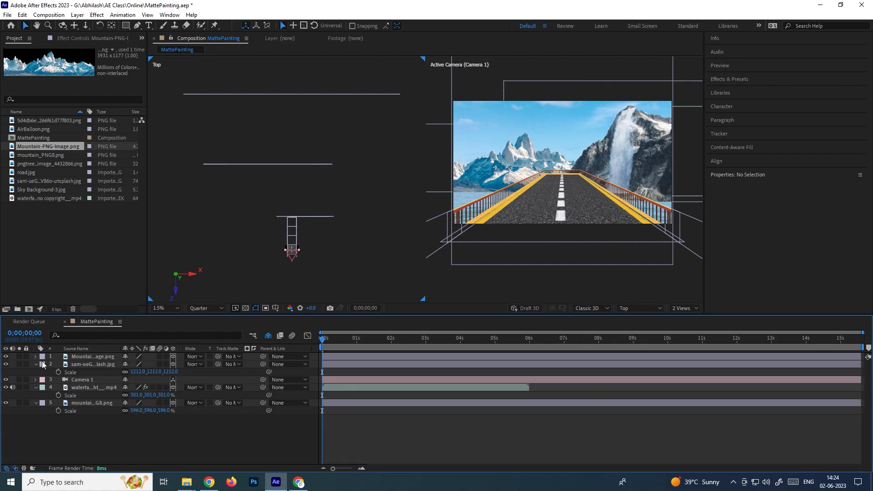
- Move Camera 1 forward along the road to Z 110.7, with its point of interest at Z 1604
left_click(92, 381)
scroll(288, 272, "up", 1)
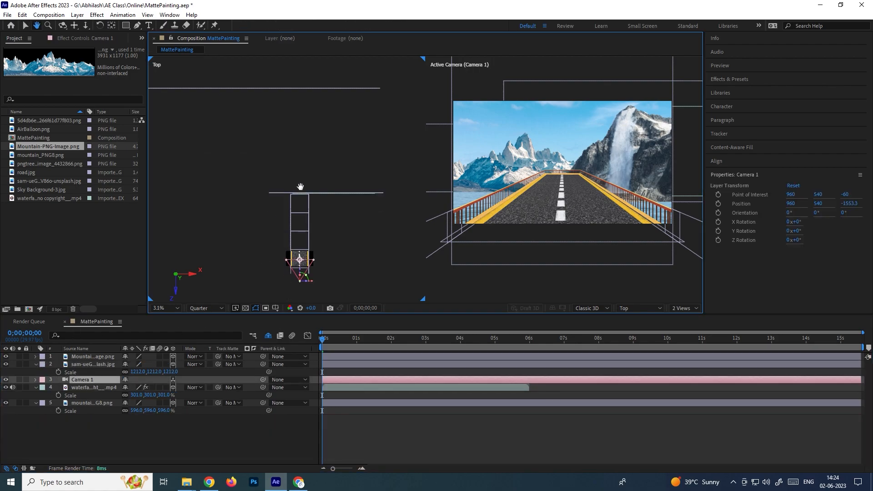
left_click_drag(300, 233, 299, 207)
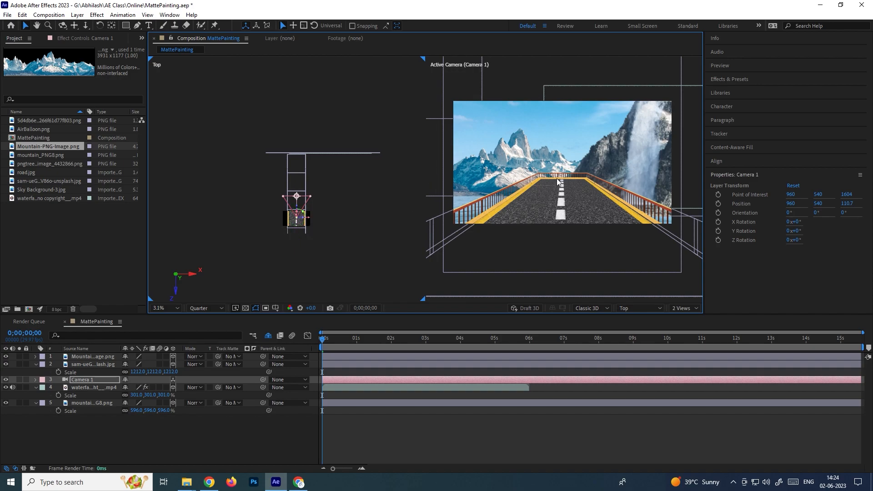
left_click(96, 363)
left_click(96, 357)
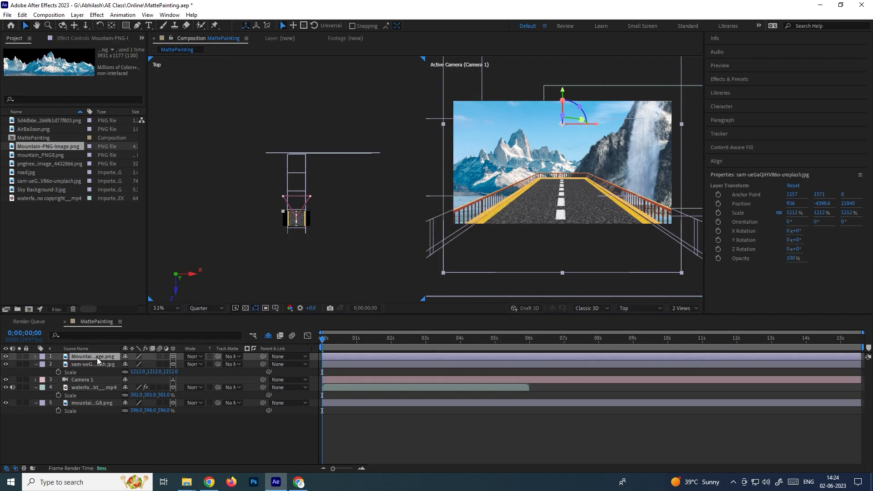
key("comma")
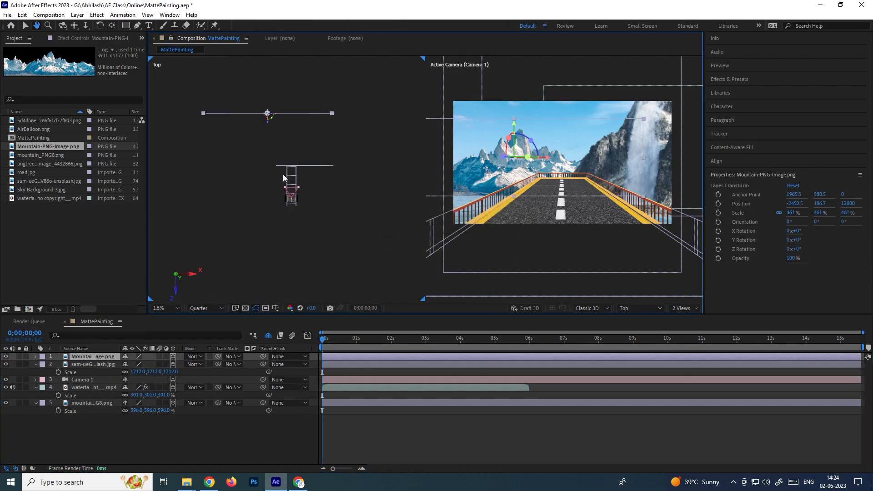
key("period")
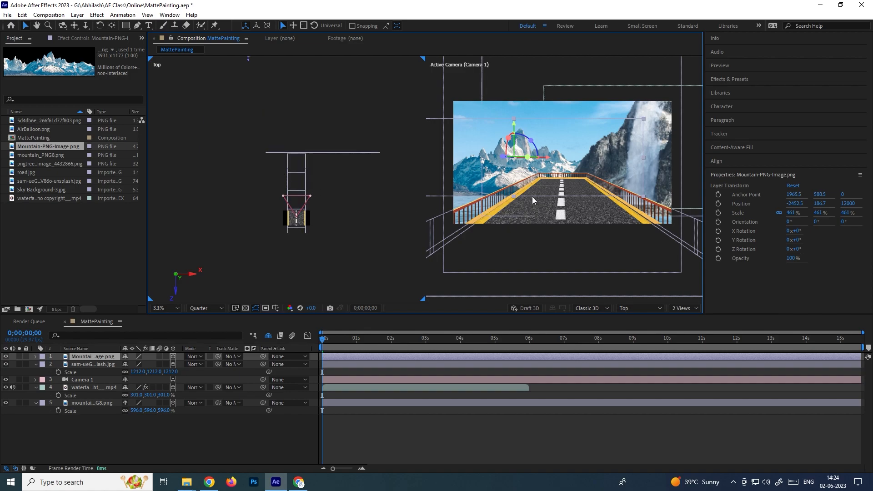
scroll(536, 194, "down", 3)
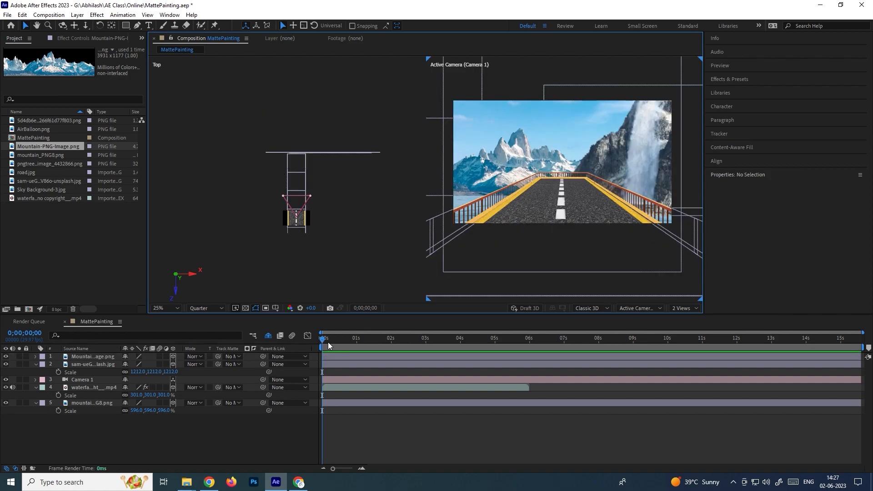
left_click_drag(339, 340, 313, 339)
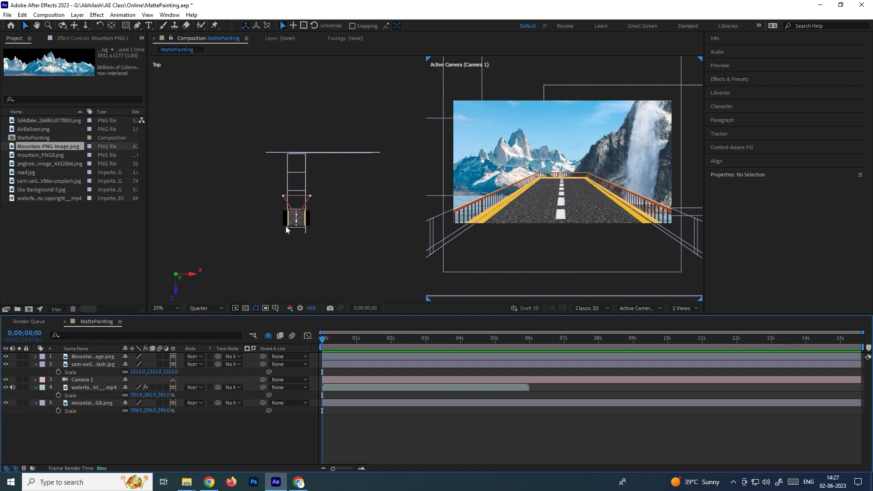
- Pull Camera 1 back to the start of the road at Z -1777.3, with its point of interest at Z -284
scroll(282, 223, "up", 5)
left_click_drag(321, 222, 313, 190)
left_click(301, 200)
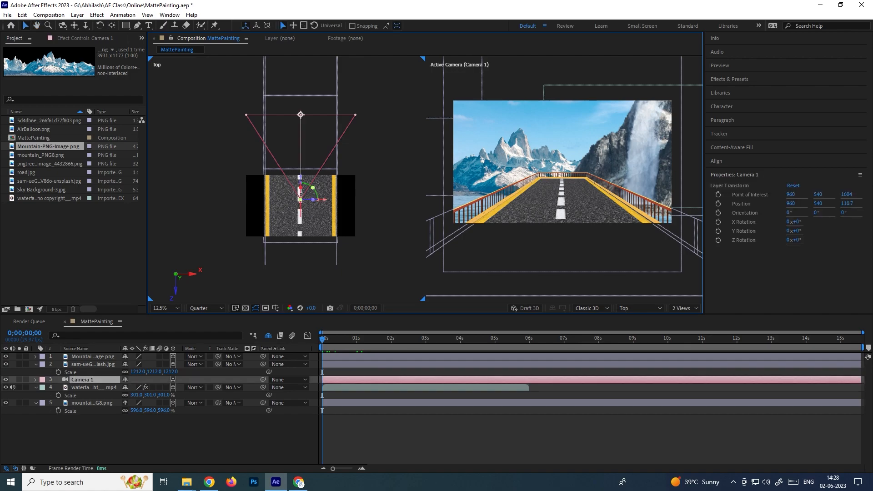
left_click(301, 189)
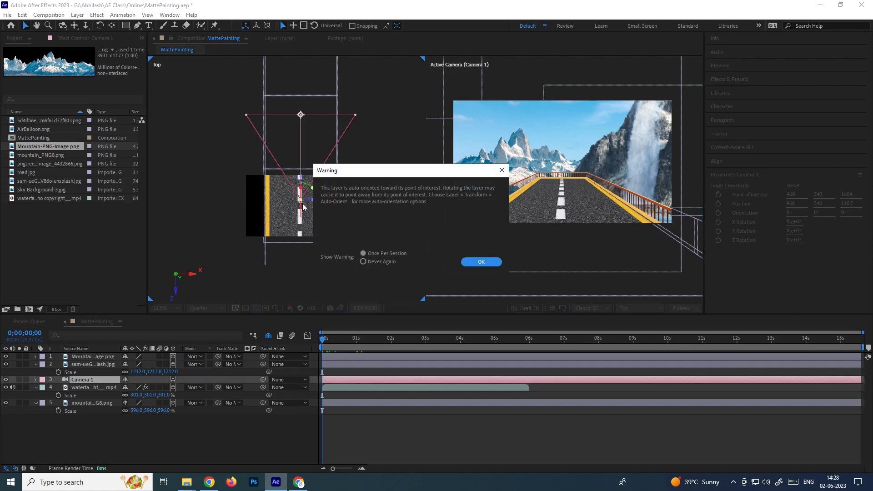
left_click(480, 261)
left_click_drag(309, 182, 309, 287)
- Enable keyframing at 0;00;00;00 for all of Camera 1's transform properties, from Point of Interest to Z Rotation
left_click(82, 378)
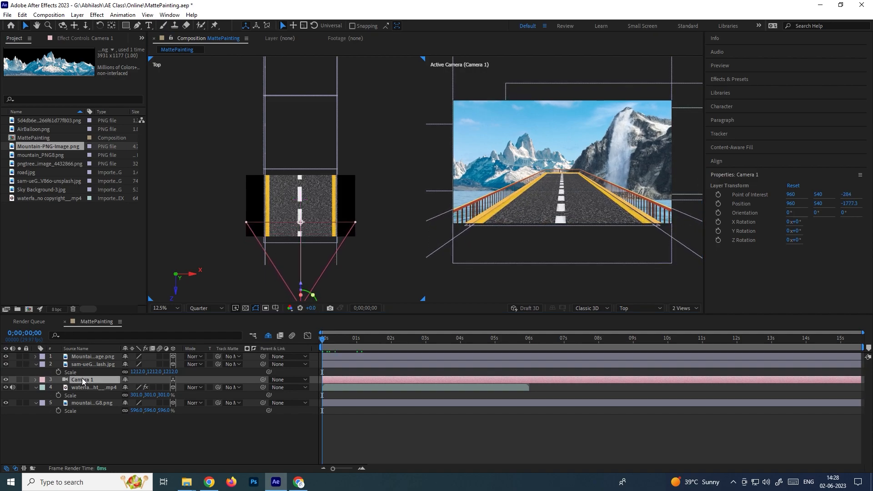
key("p")
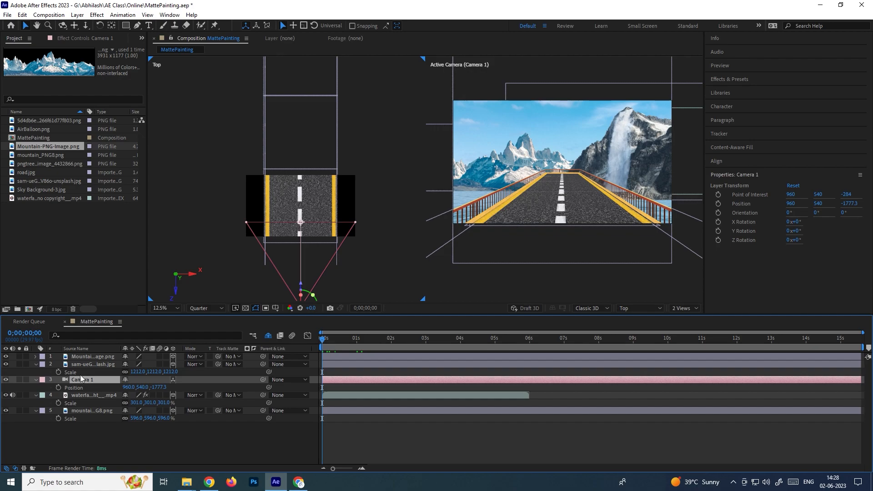
left_click(36, 379)
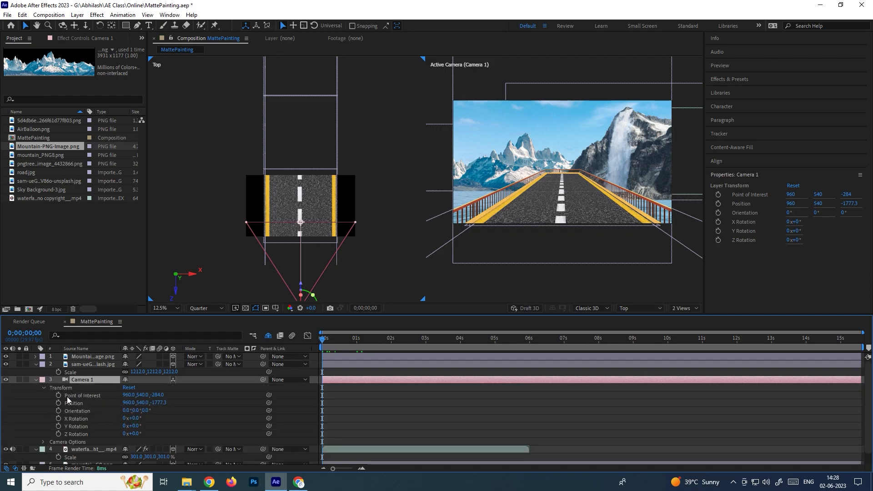
left_click_drag(58, 398, 58, 431)
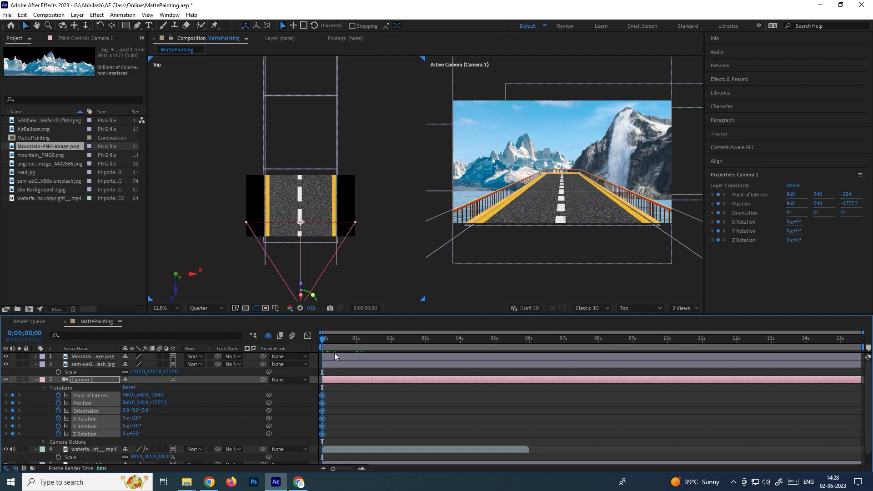
- Keyframe Camera 1 at 0;00;03;28 with Z 814.7 and point of interest Z 2308, and shift both keyframes to about 5.7 seconds
left_click_drag(444, 349, 458, 348)
left_click_drag(301, 283, 340, 136)
left_click(469, 404)
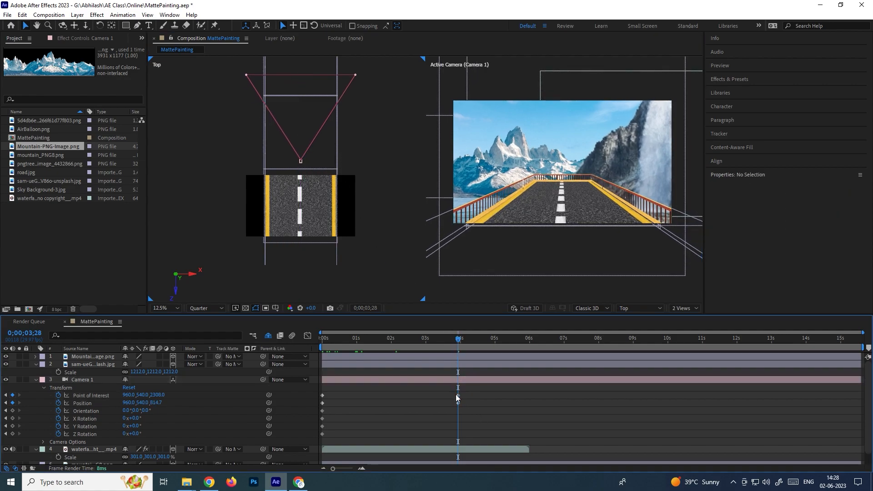
left_click_drag(467, 413, 518, 407)
left_click_drag(397, 342, 305, 343)
- Show the composition in a single Active Camera view at full resolution
left_click(684, 308)
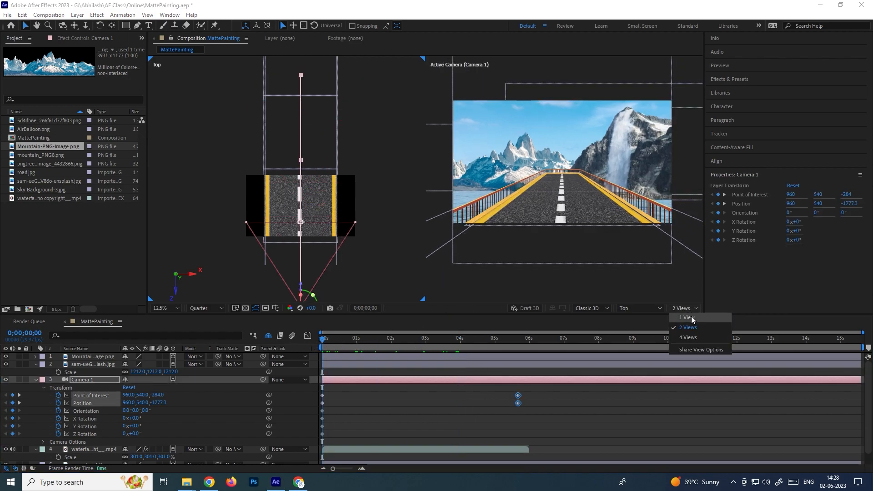
left_click(691, 318)
left_click(209, 308)
left_click(208, 325)
- Preview Camera 1's move along the road in the maximized composition viewer, and restore the normal workspace
key("grave")
scroll(490, 244, "up", 4)
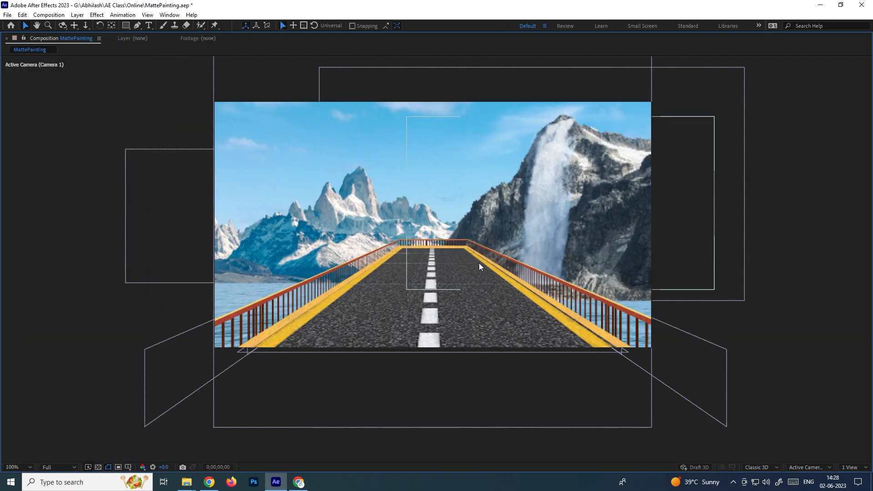
scroll(523, 249, "down", 2)
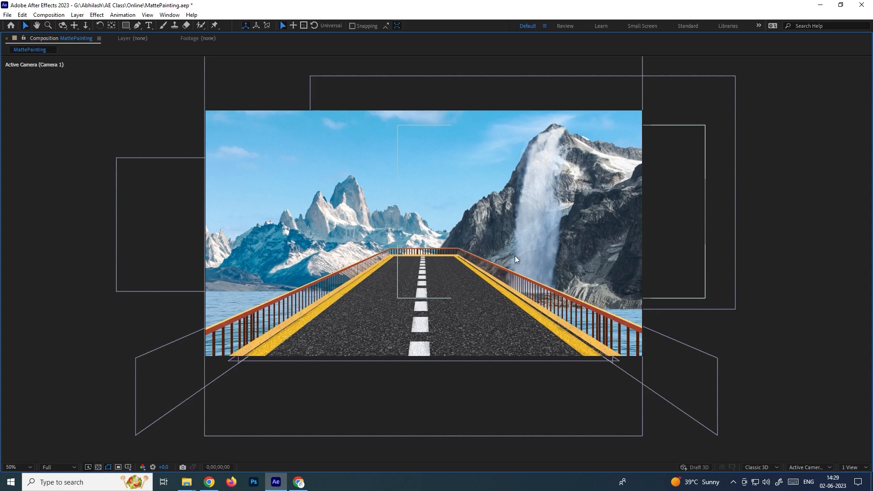
key("grave")
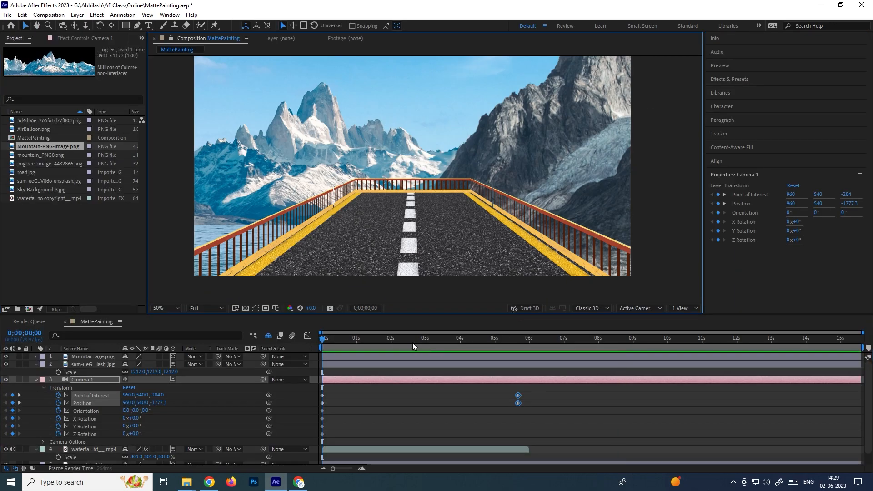
key("grave")
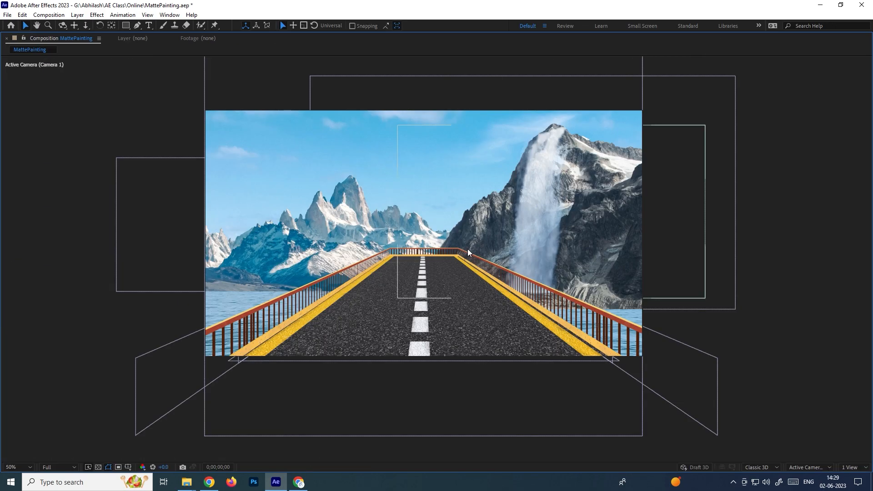
key("space")
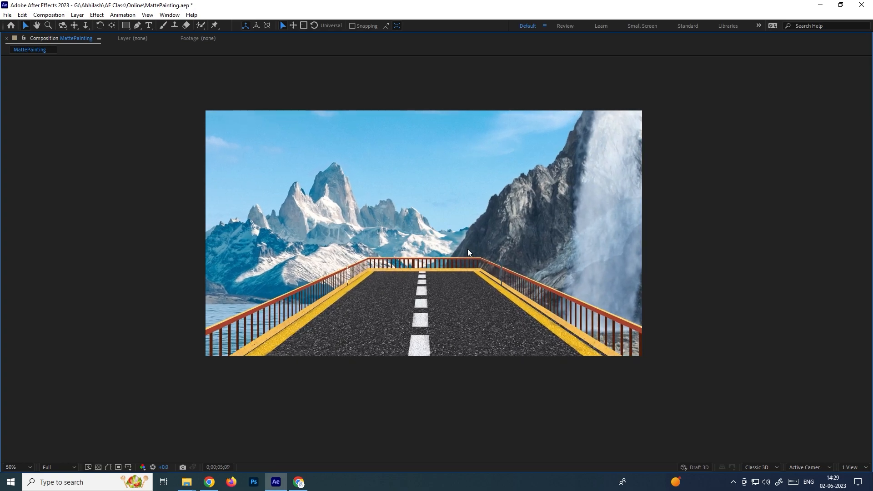
key("space")
key("grave")
- Apply Easy Ease to all of Camera 1's transform keyframes and return the current time to 0;00;00;00
left_click_drag(599, 426, 320, 394)
left_click_drag(599, 397, 314, 442)
left_click_drag(611, 391, 304, 446)
key("F9")
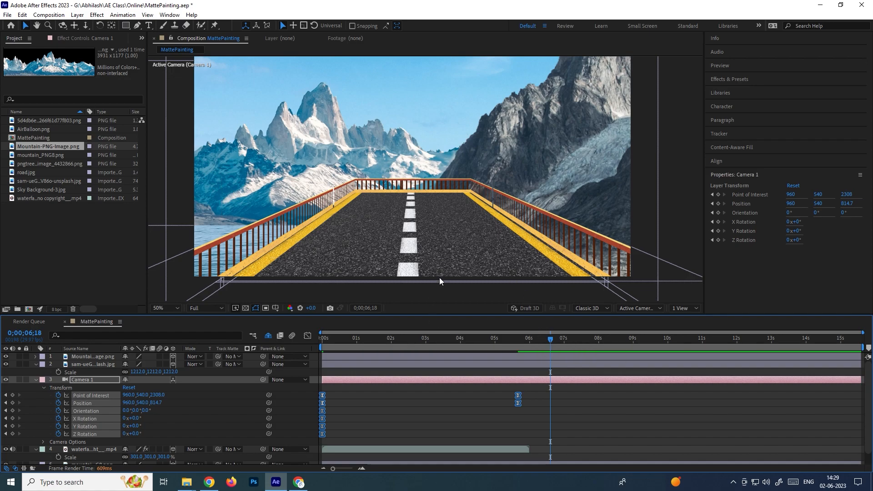
left_click_drag(462, 339, 317, 334)
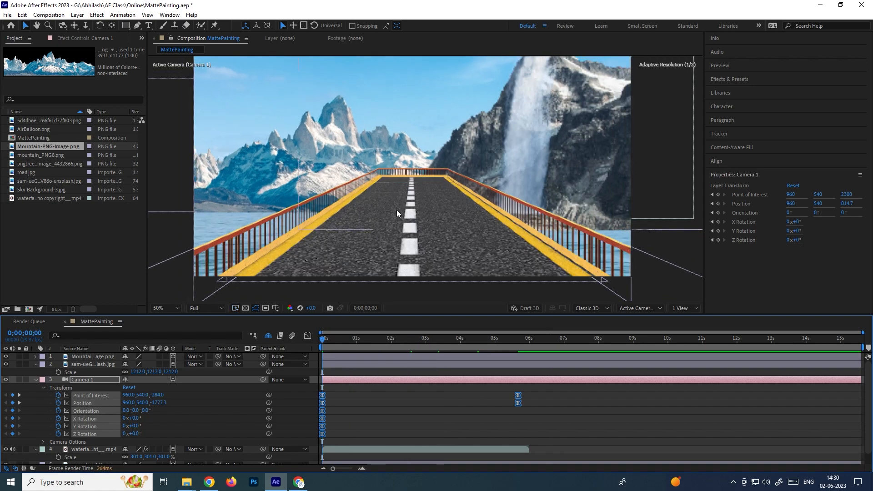
- Add the yellow car PNG as the uppermost layer, collapse Camera 1's properties and make the car a 3D layer
left_click(32, 121)
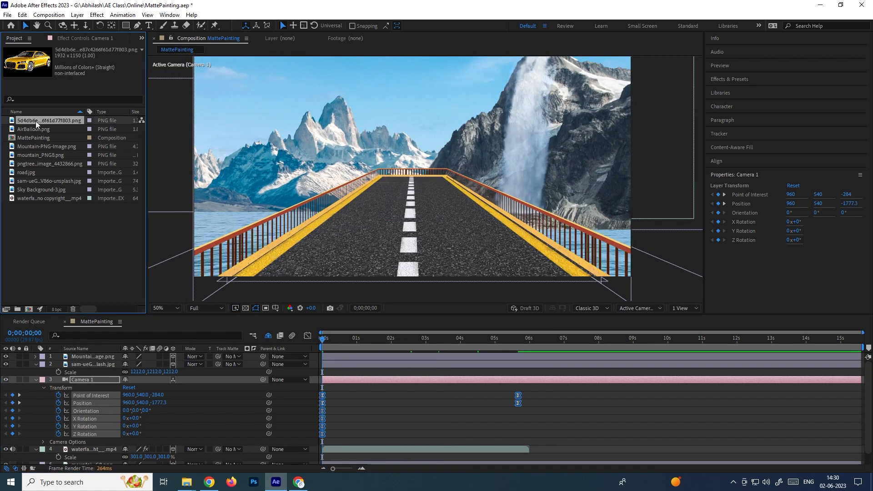
left_click_drag(106, 205, 95, 354)
left_click(36, 372)
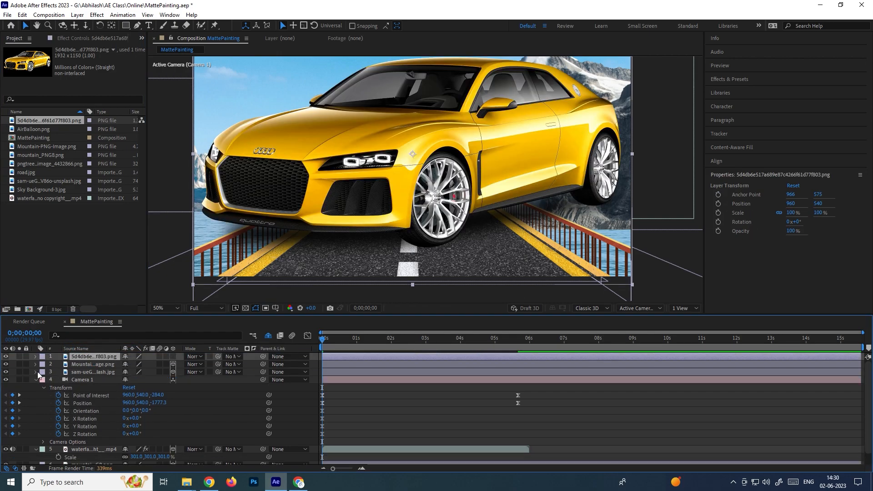
left_click(36, 380)
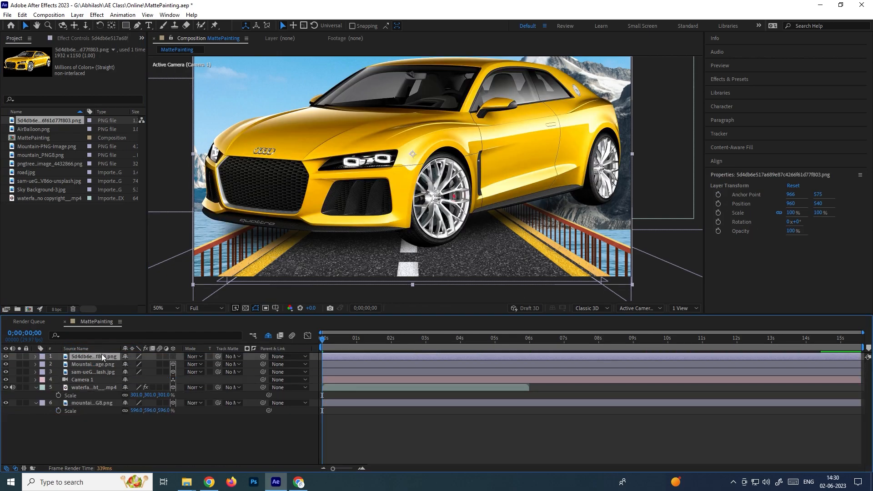
left_click(173, 356)
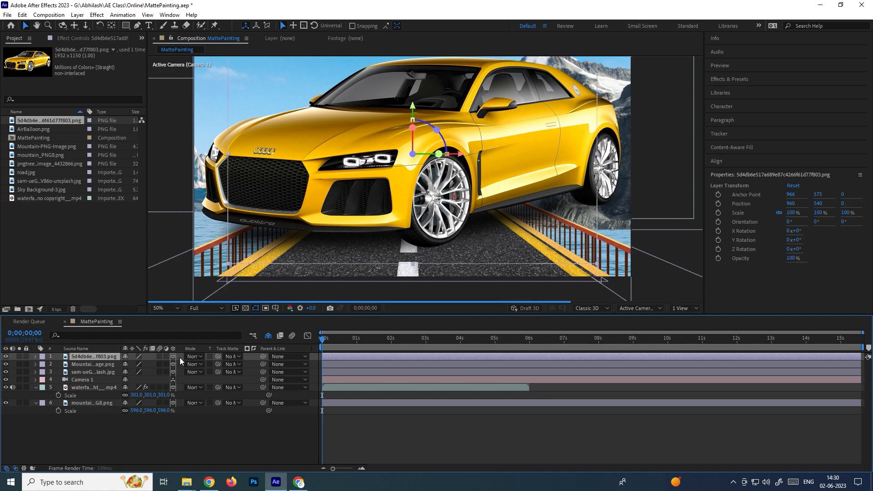
- Scale the car layer to 18% and lower it onto the road at Y 907.8
key("s")
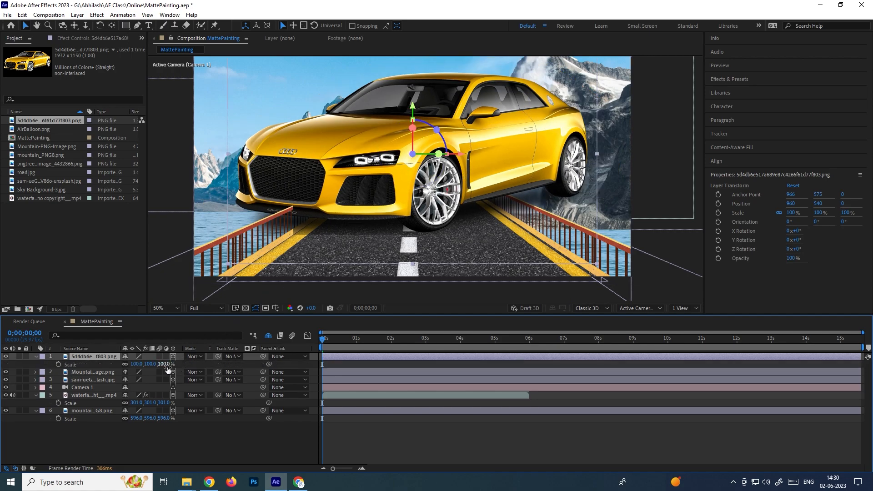
left_click_drag(167, 364, 151, 360)
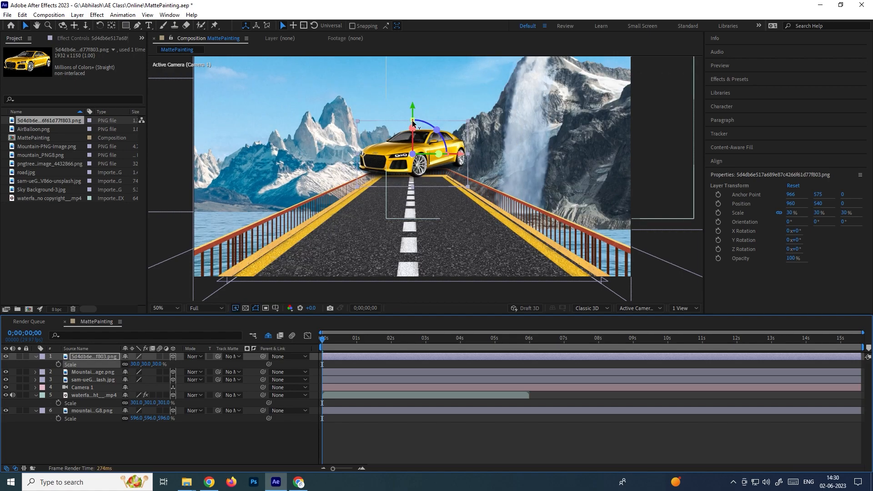
left_click_drag(413, 122, 411, 132)
scroll(419, 168, "up", 2)
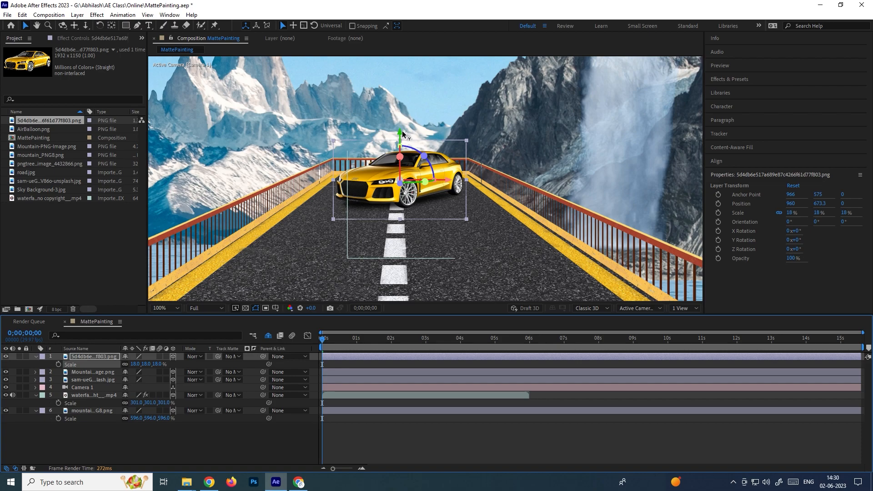
left_click_drag(402, 133, 398, 222)
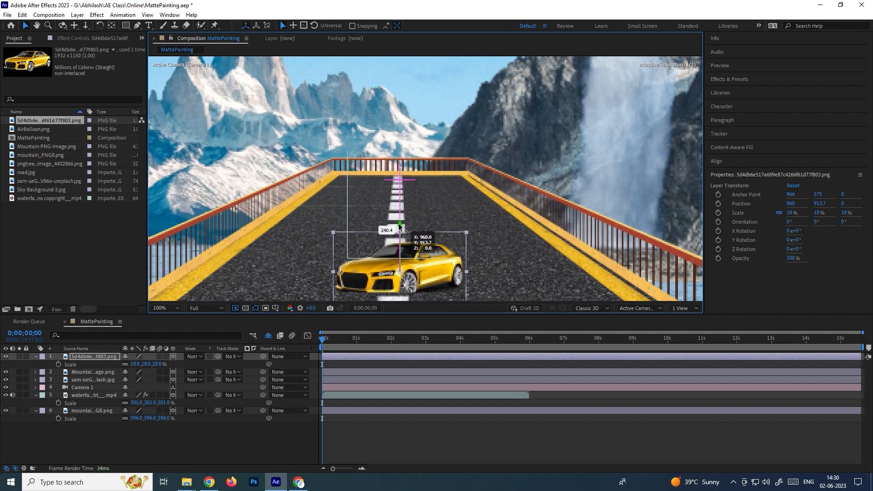
- Switch to two views and push the car back along the road to Z 2808 in the Top view
left_click(680, 308)
left_click(686, 338)
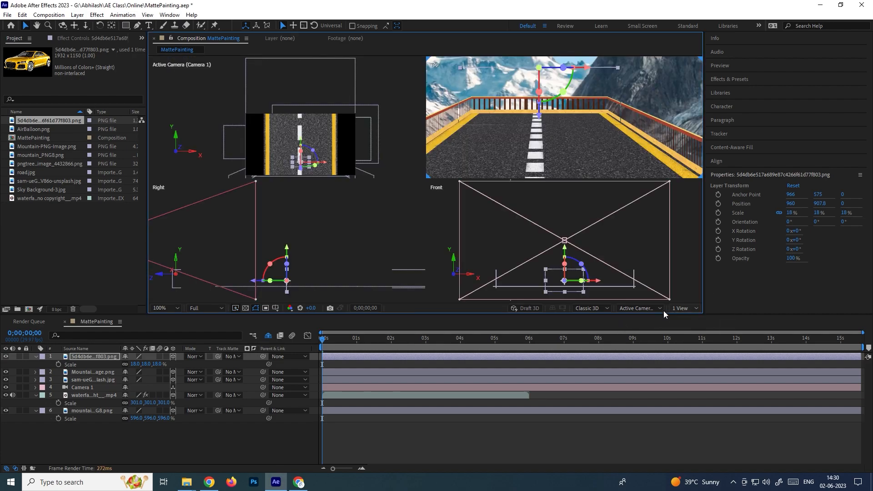
left_click(678, 308)
left_click(687, 327)
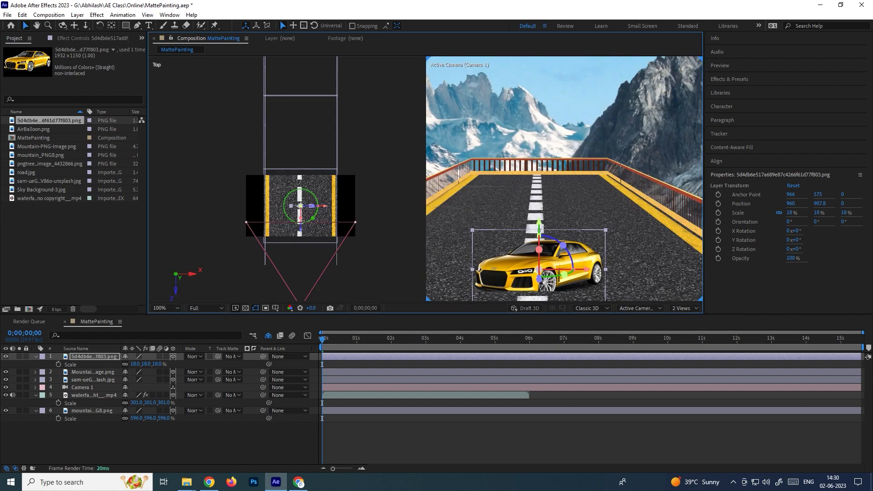
left_click_drag(299, 227, 308, 125)
key("comma")
left_click_drag(327, 165, 296, 168)
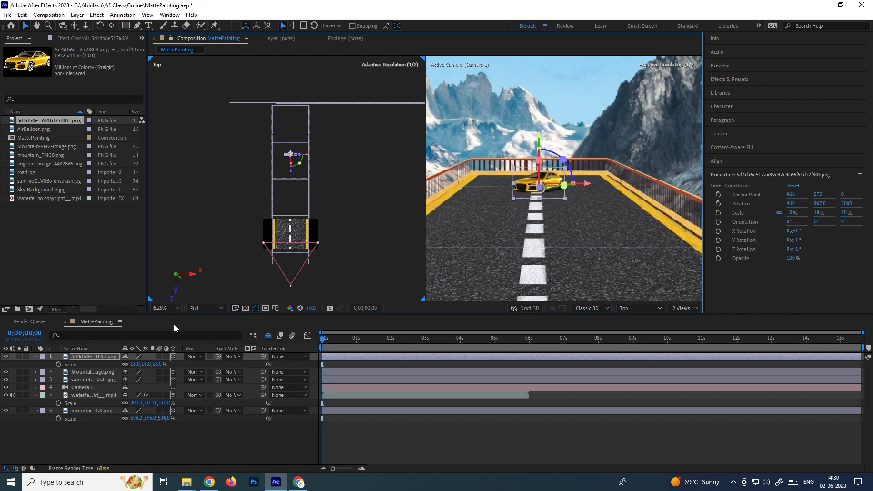
- Enlarge the car layer to 34% and raise it so that its wheels rest on the road
left_click(103, 356)
left_click_drag(160, 363, 168, 364)
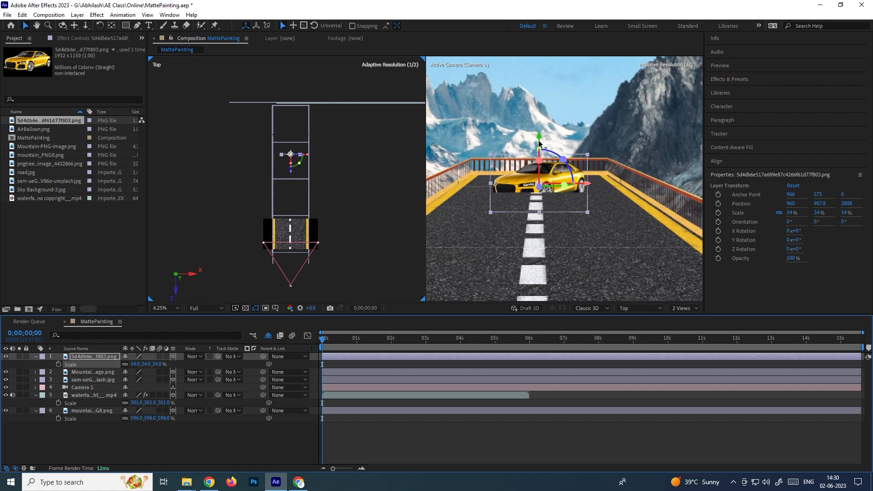
scroll(542, 150, "up", 1)
left_click_drag(540, 150, 547, 127)
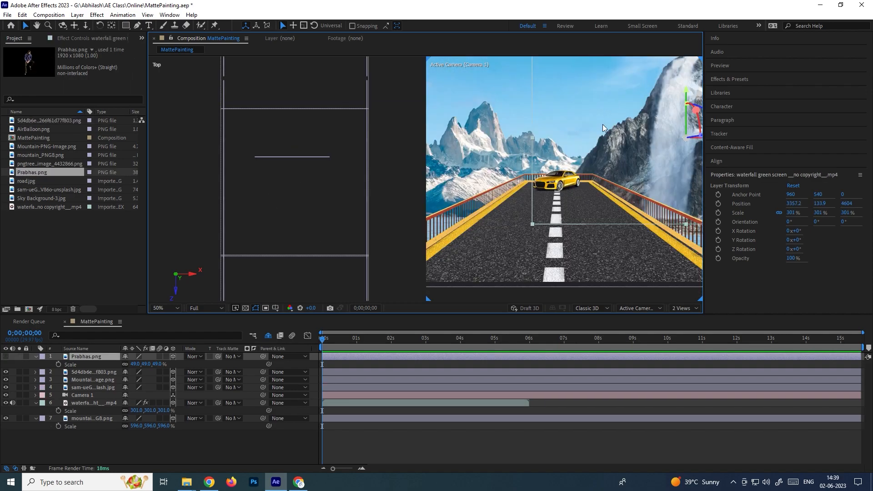
- Scrub the timeline to 0;00;02;06 and back to 0;00;00;06 to check the car during the camera move
left_click(605, 181)
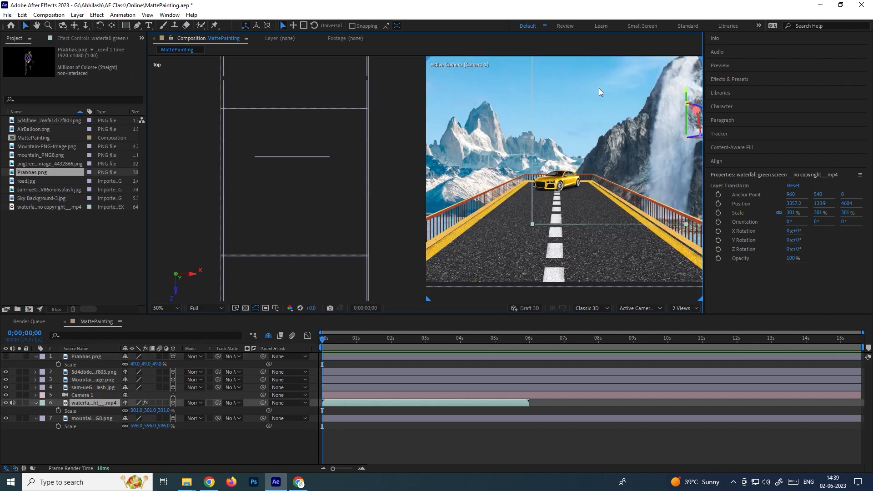
left_click_drag(347, 336, 397, 343)
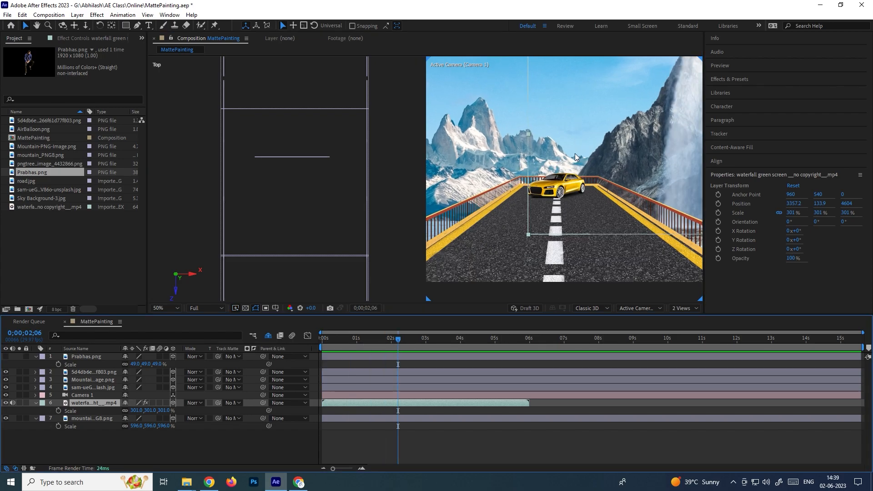
left_click_drag(377, 338, 329, 338)
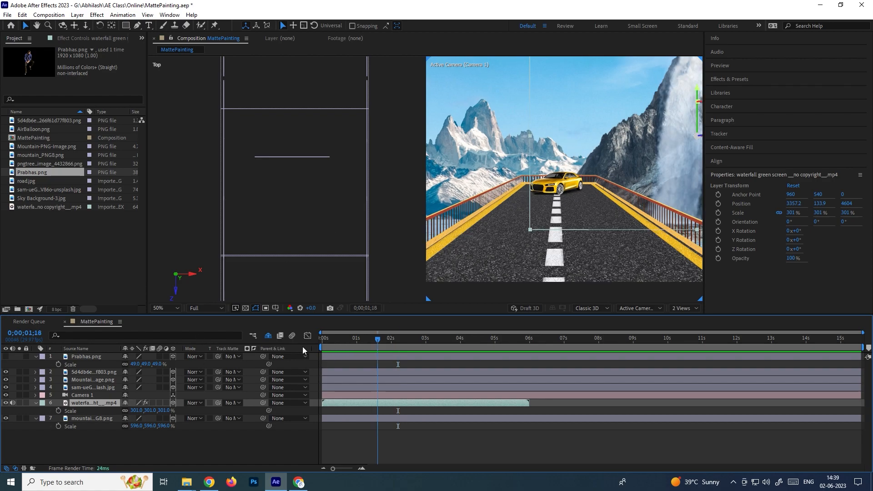
- Open a new tab in Chrome, and in After Effects add 10-2-sun-png-image.png as the uppermost layer with 3D enabled
left_click(298, 482)
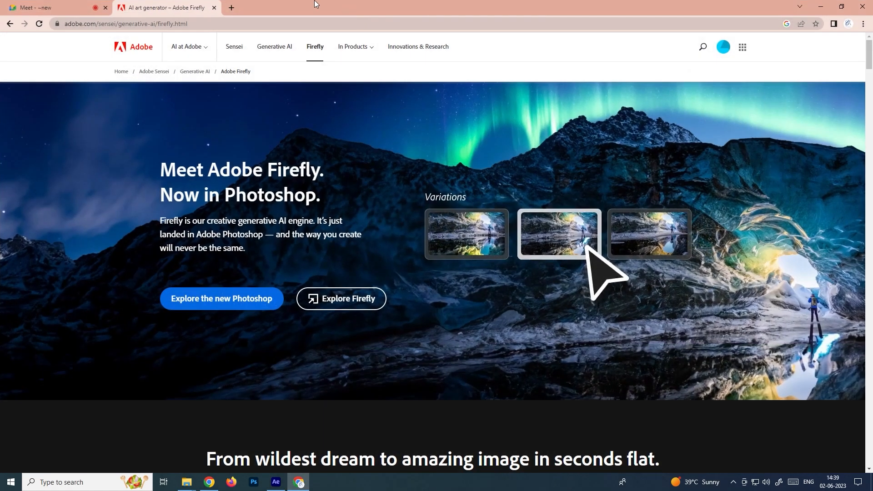
left_click(228, 7)
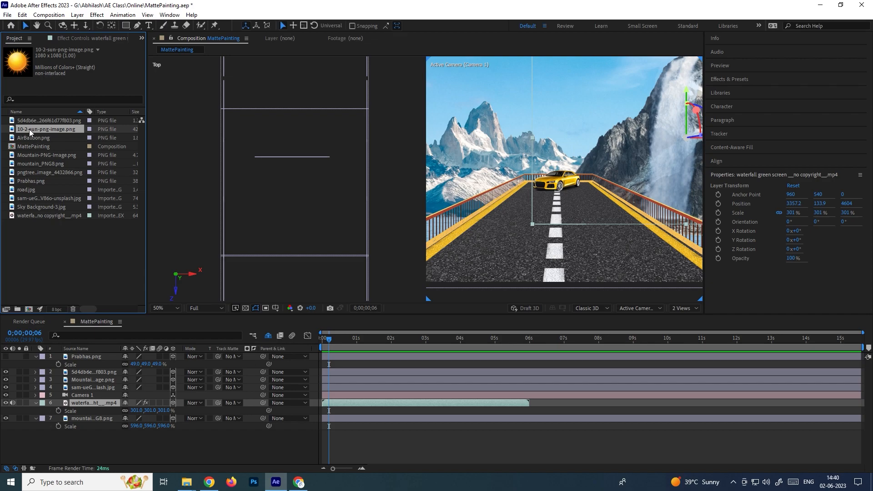
left_click_drag(118, 357, 100, 353)
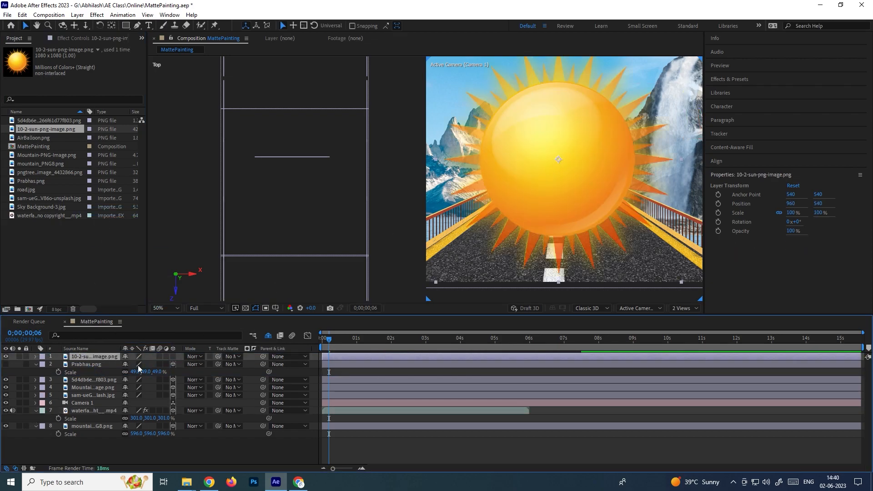
left_click(173, 356)
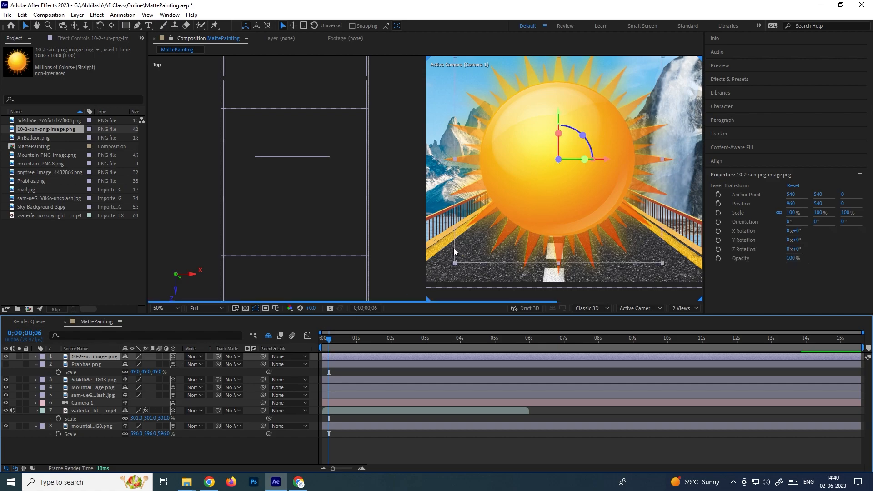
- Push the sun layer far back behind the mountains to Z 21792, using the Top view
scroll(340, 177, "down", 1)
left_click_drag(321, 135, 325, 277)
scroll(309, 181, "down", 2)
scroll(309, 184, "down", 2)
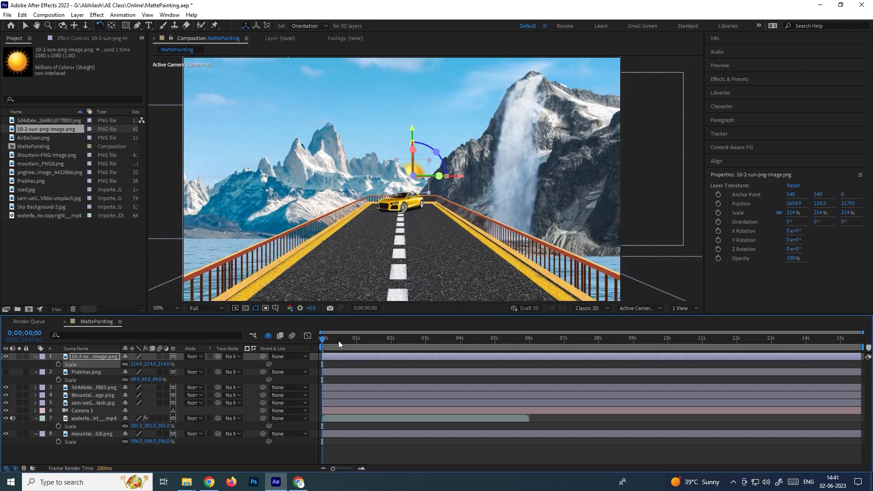
- Scrub through the timeline and back to 0;00;00;00 to check the sun's position animation against the camera move
left_click_drag(345, 339, 391, 340)
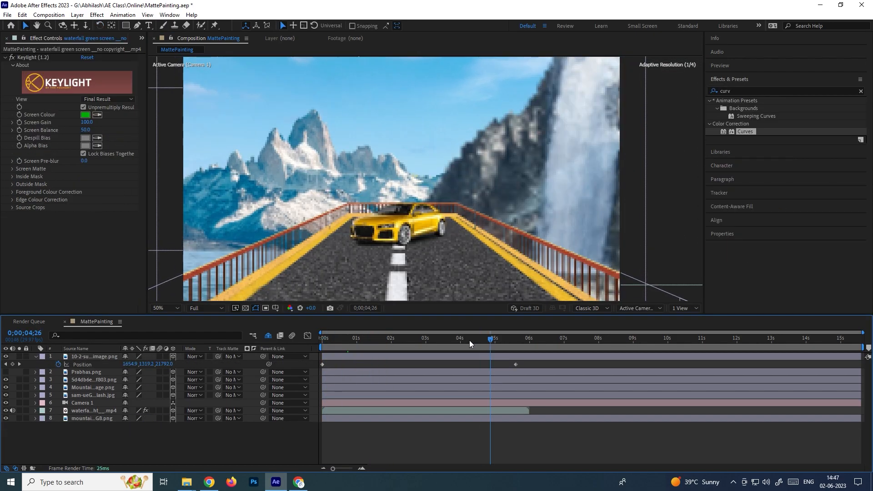
left_click_drag(469, 341, 302, 337)
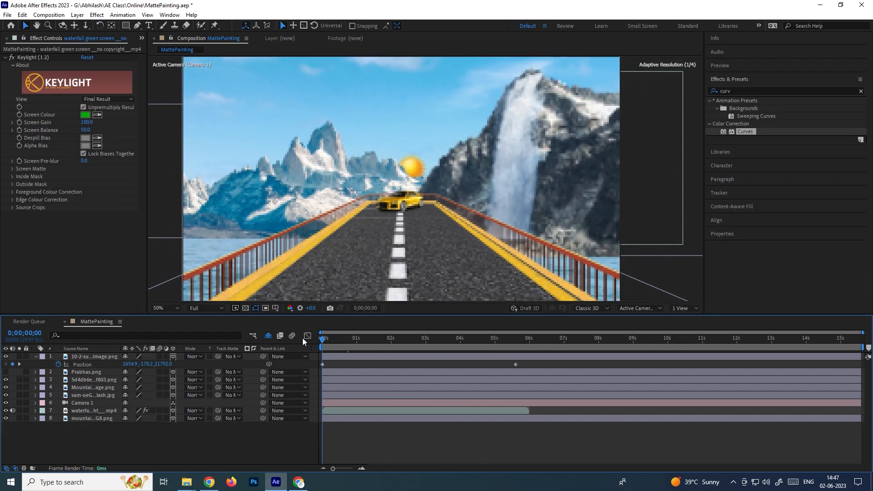